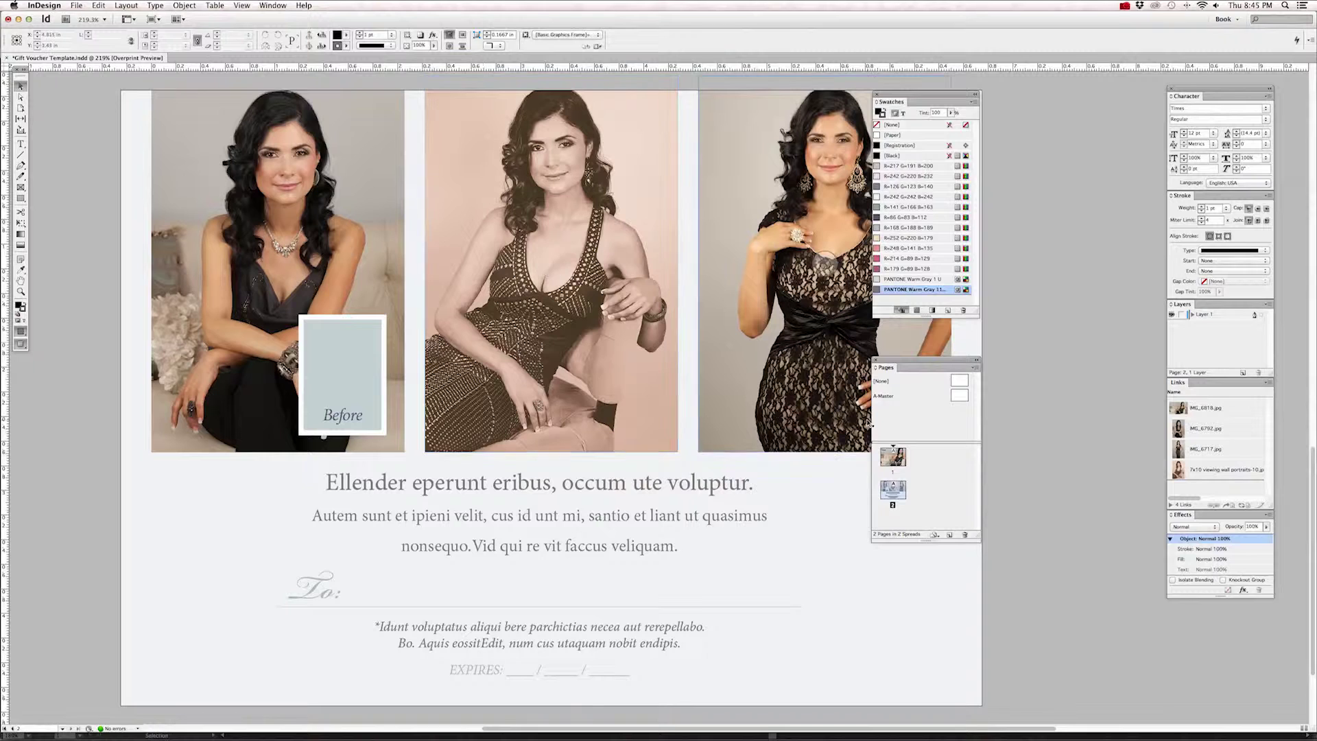
- On page 1, recolor the "Gift Voucher" title text with the PANTONE Warm Gray 11 U swatch
double_click(899, 459)
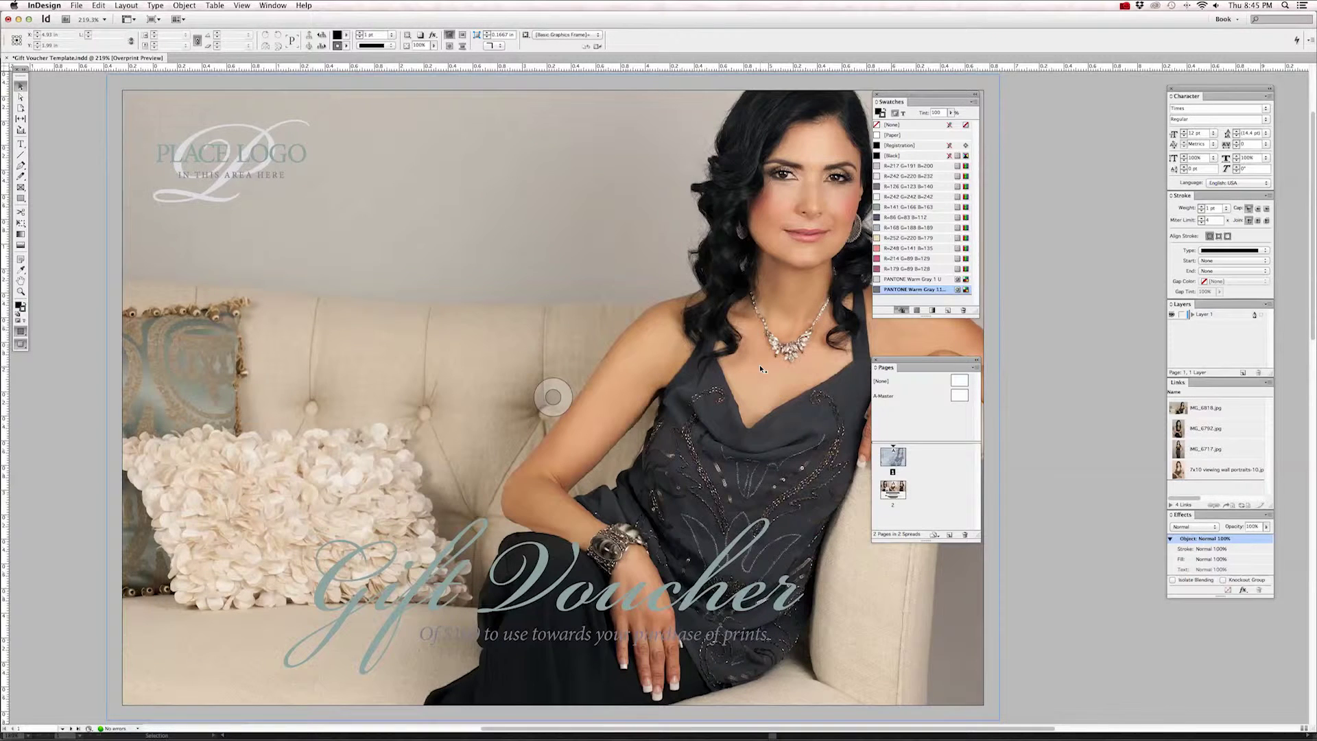
key(super+minus)
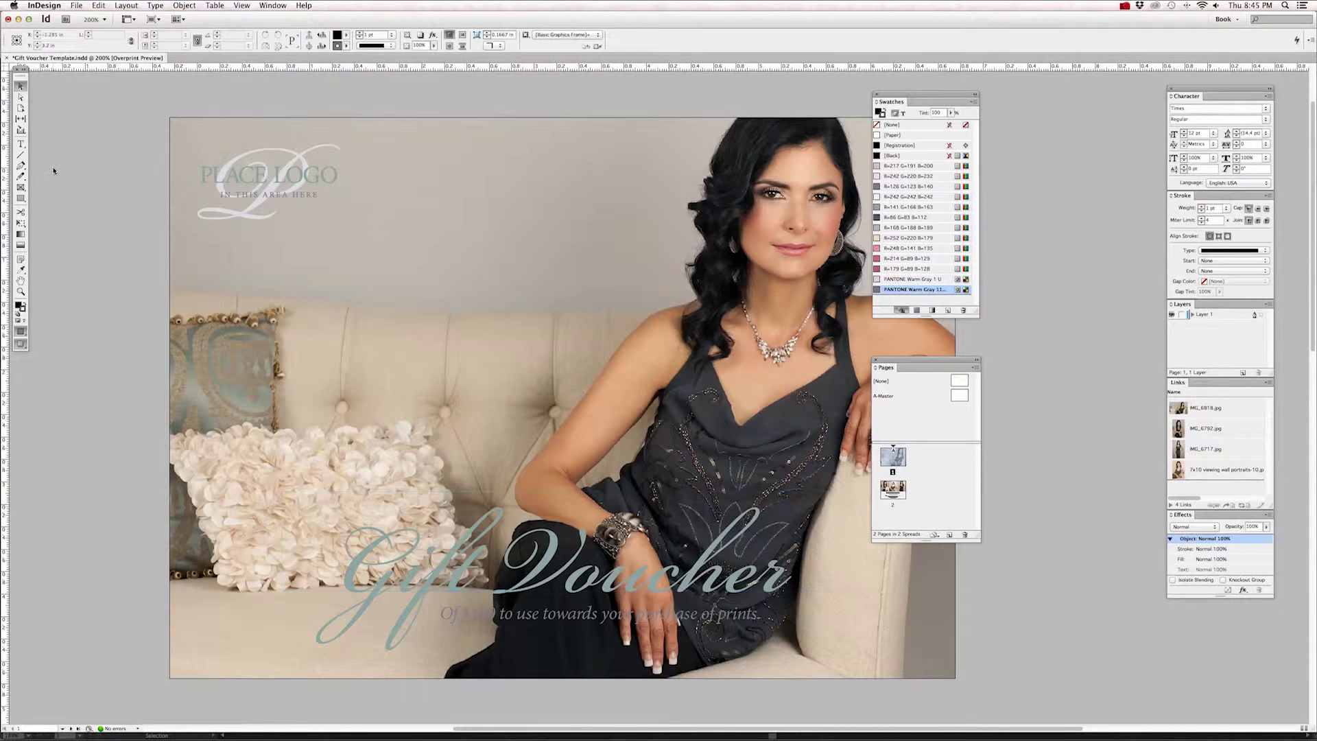
click(21, 144)
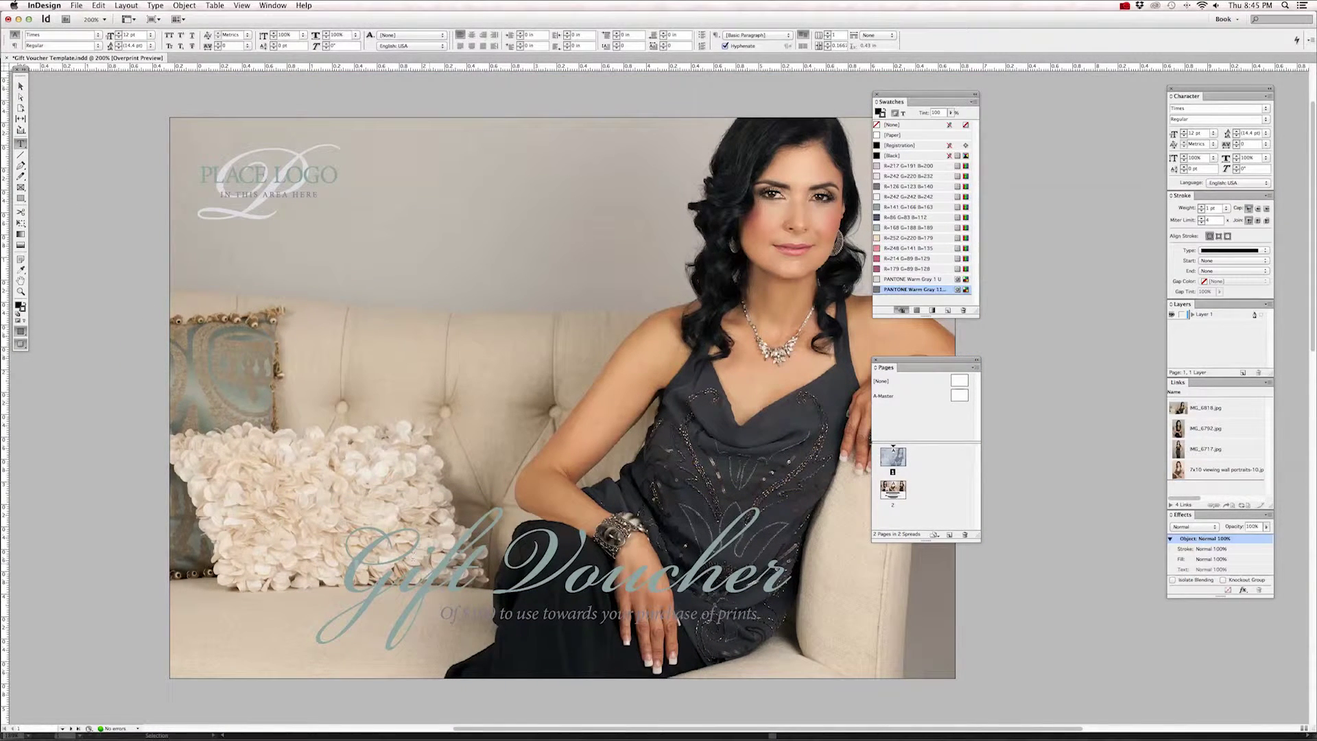
drag(354, 563, 788, 617)
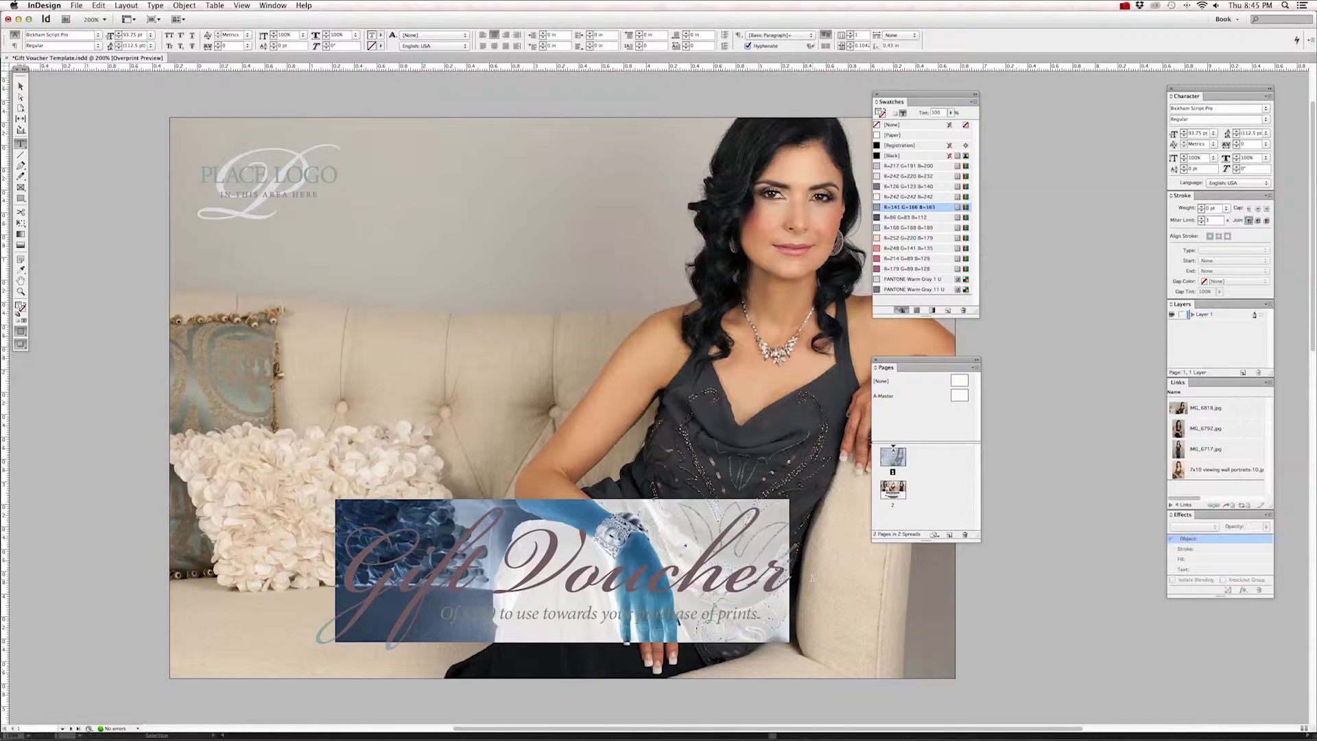
scroll(813, 579, right, 10)
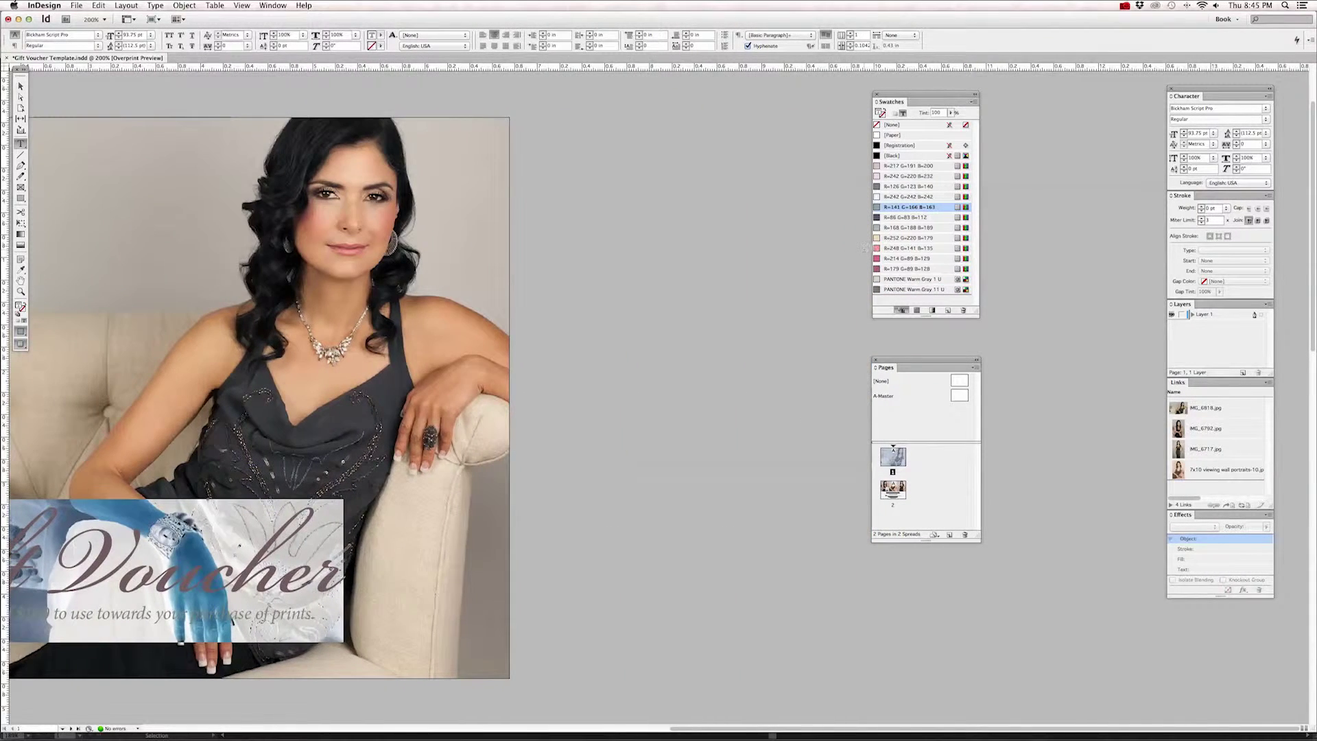
scroll(699, 258, left, 12)
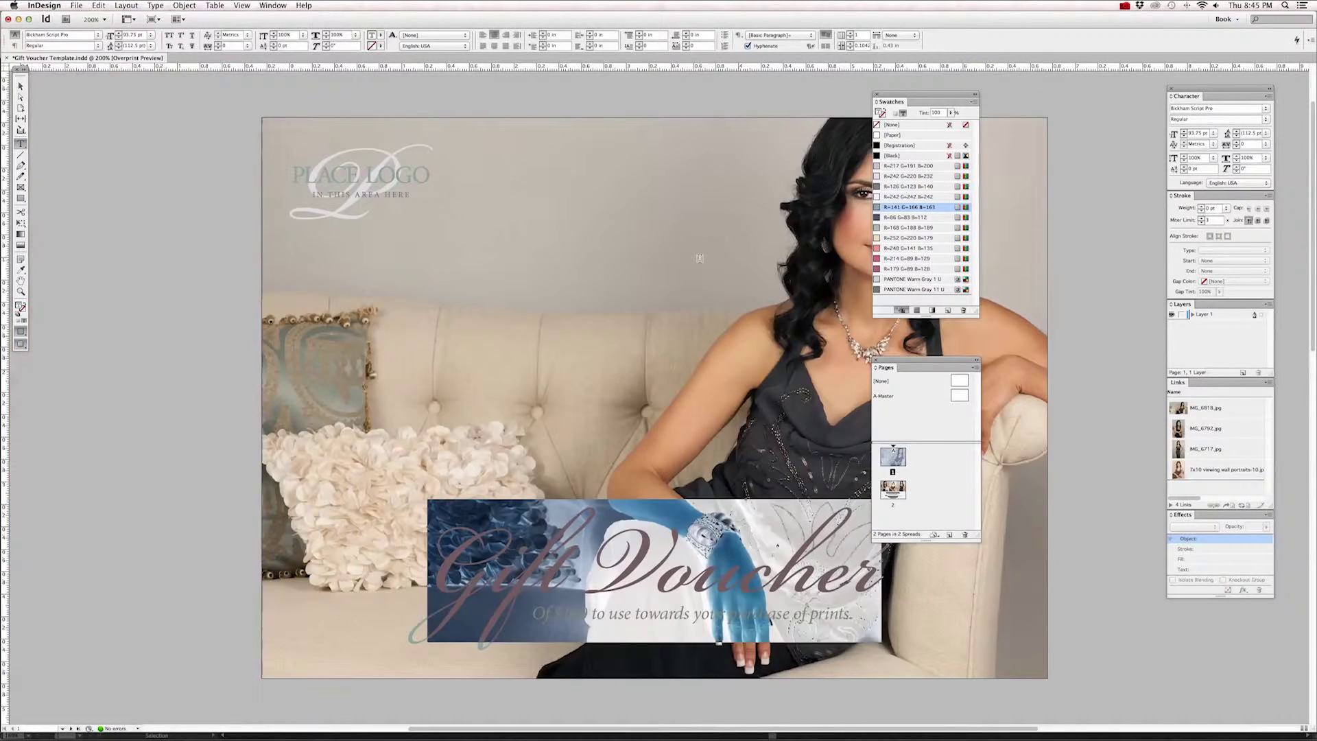
click(896, 228)
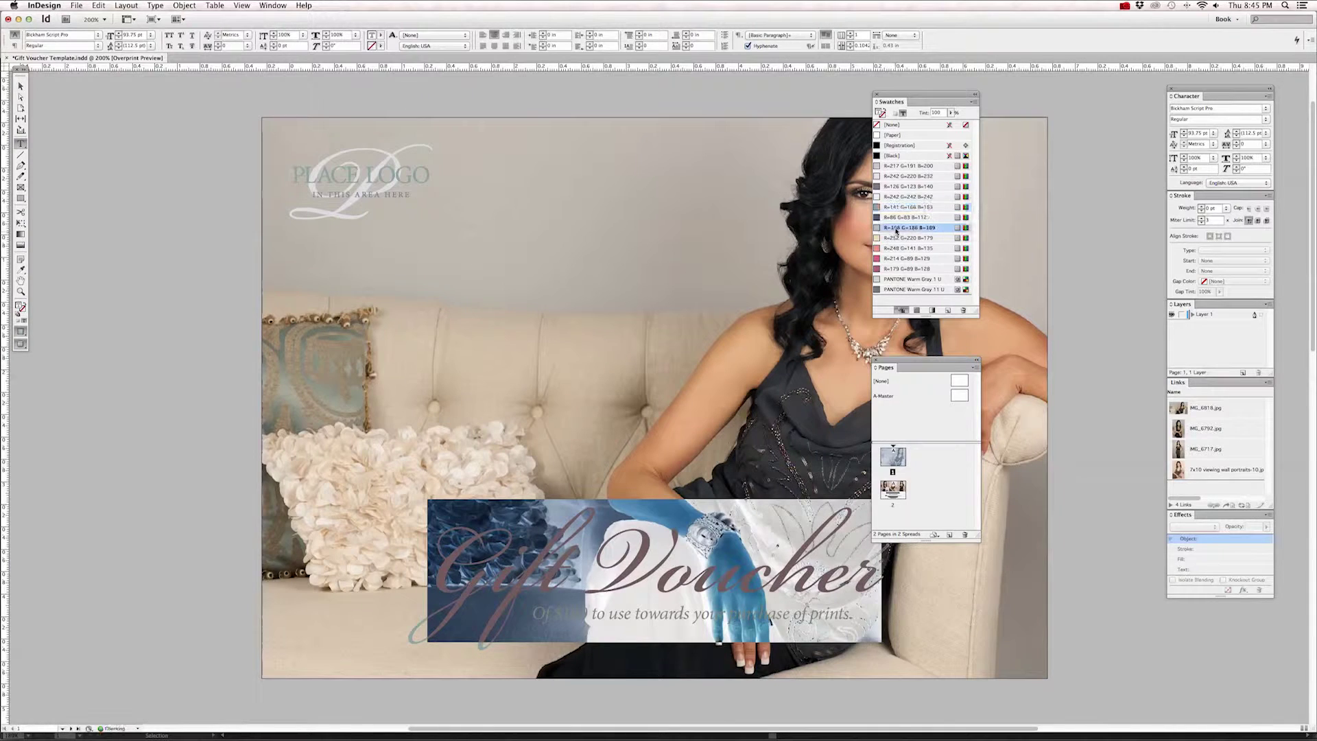
click(896, 291)
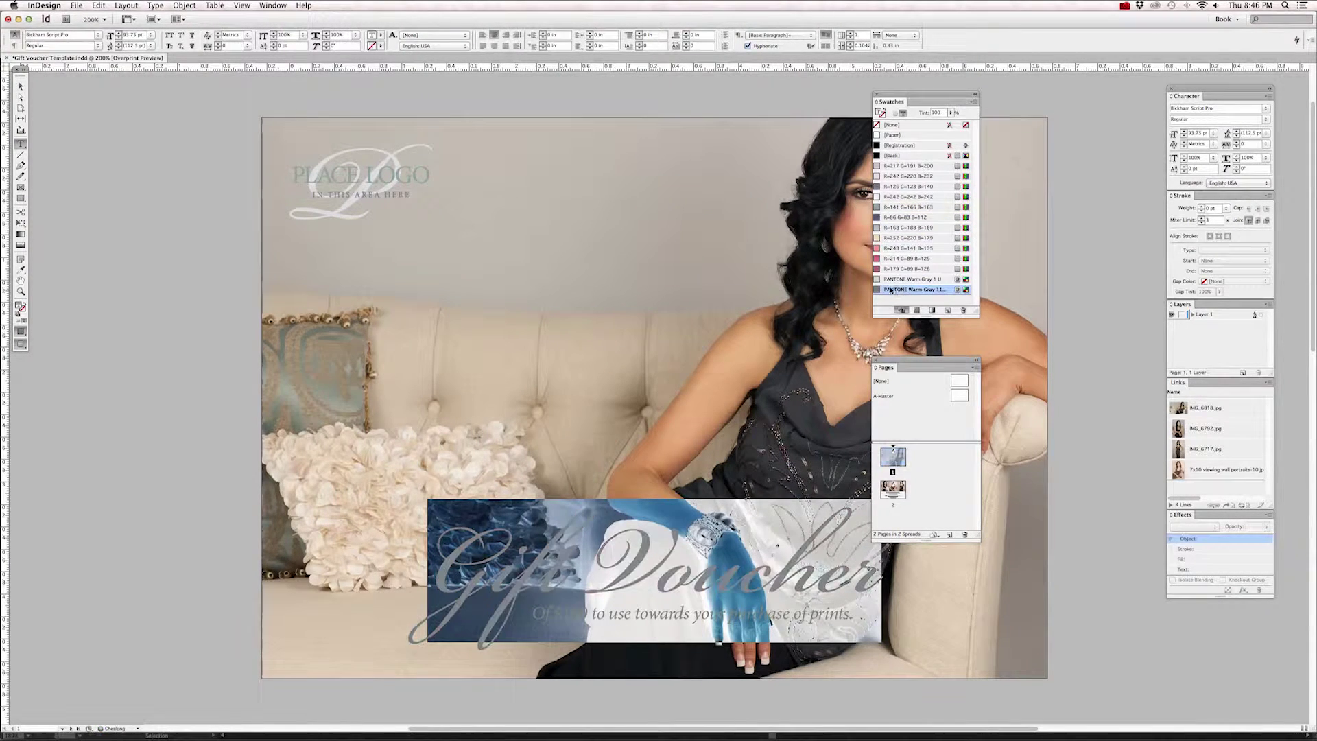
click(21, 87)
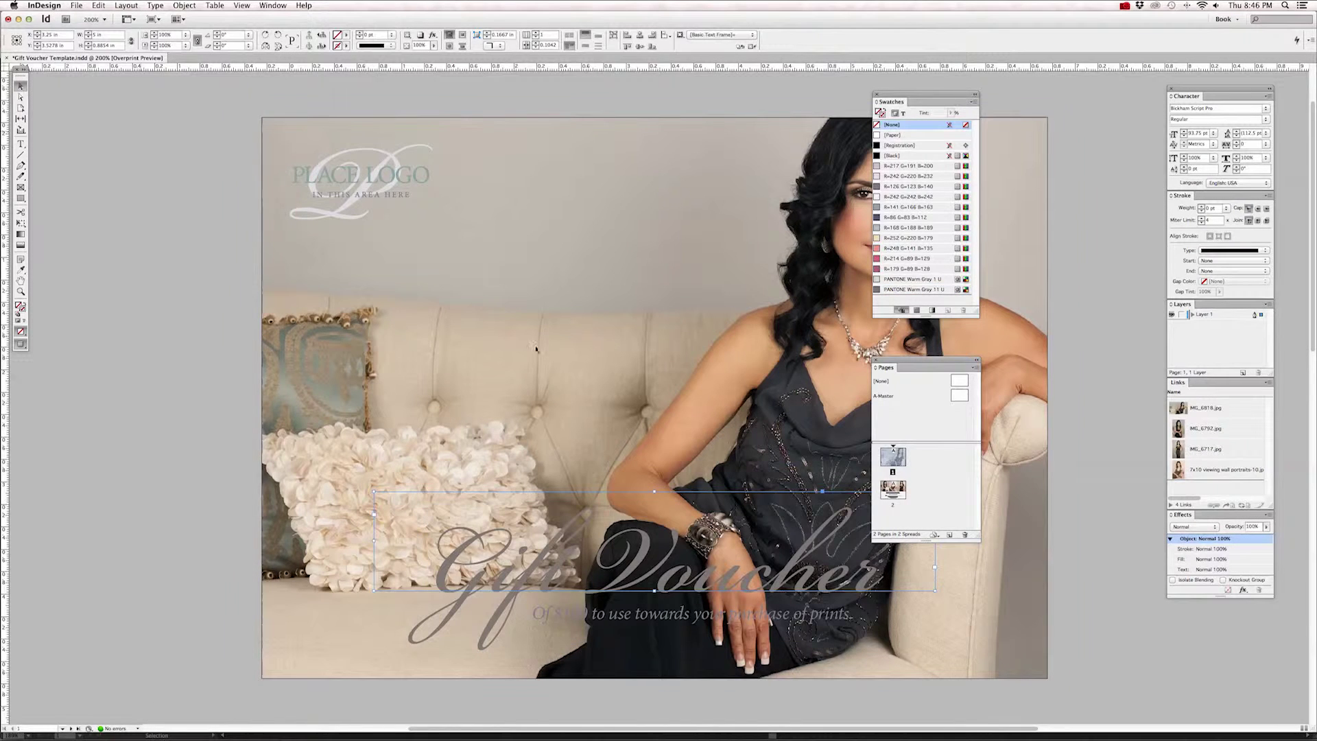
- Try to apply the PANTONE Warm Gray 1 U swatch to the "Of $100" line beneath the title
click(20, 144)
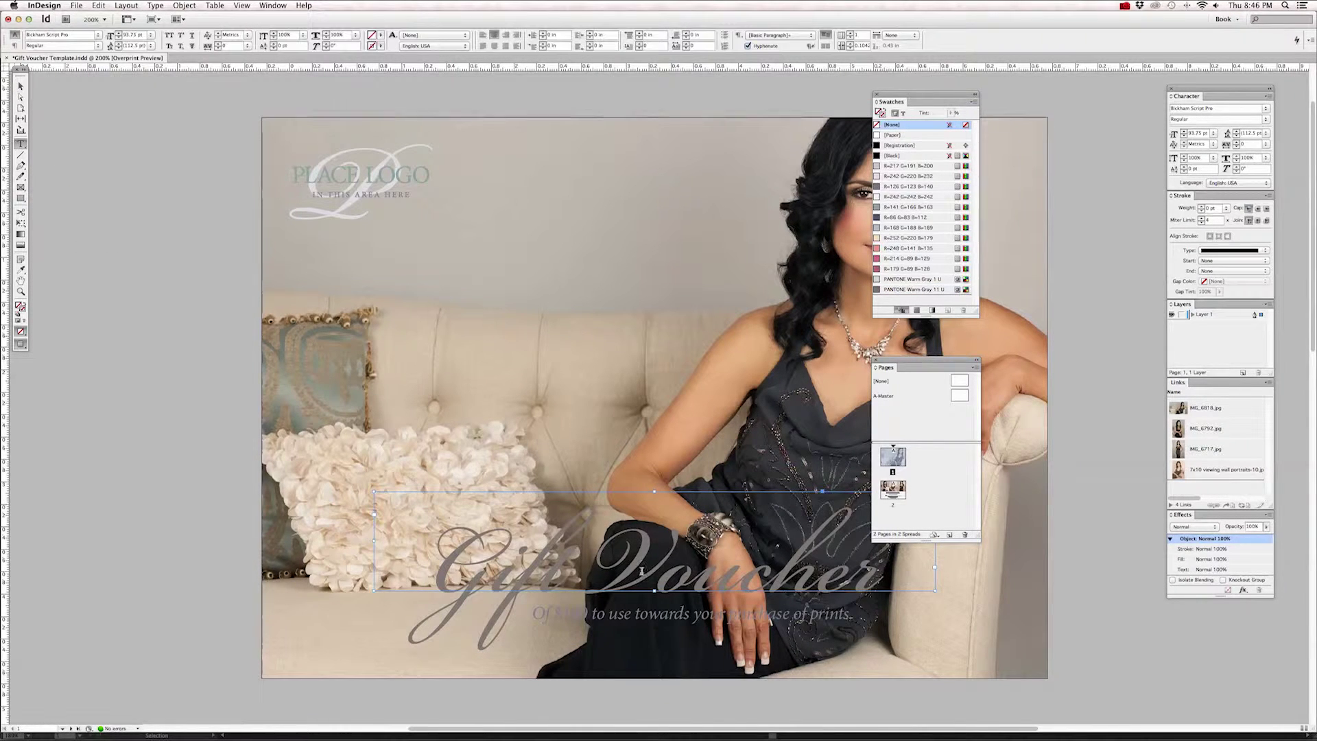
drag(537, 612, 883, 633)
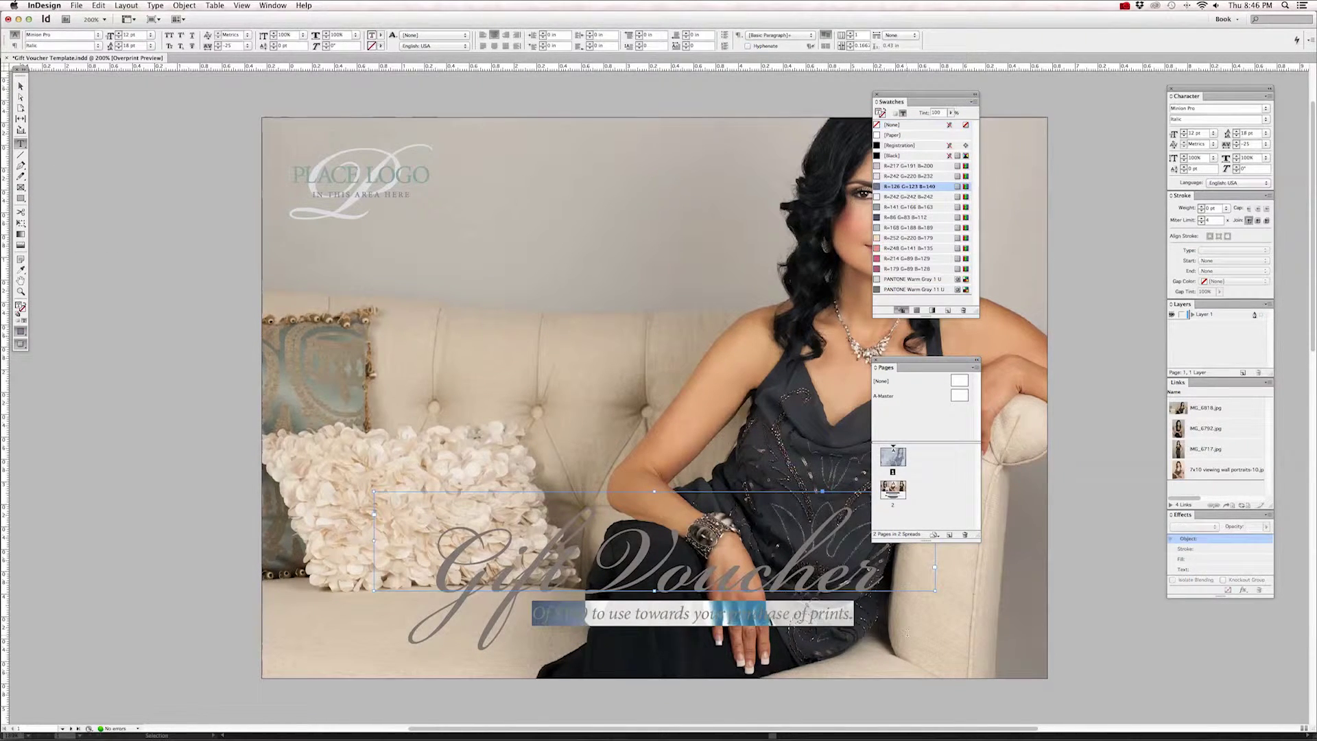
scroll(899, 624, up, 3)
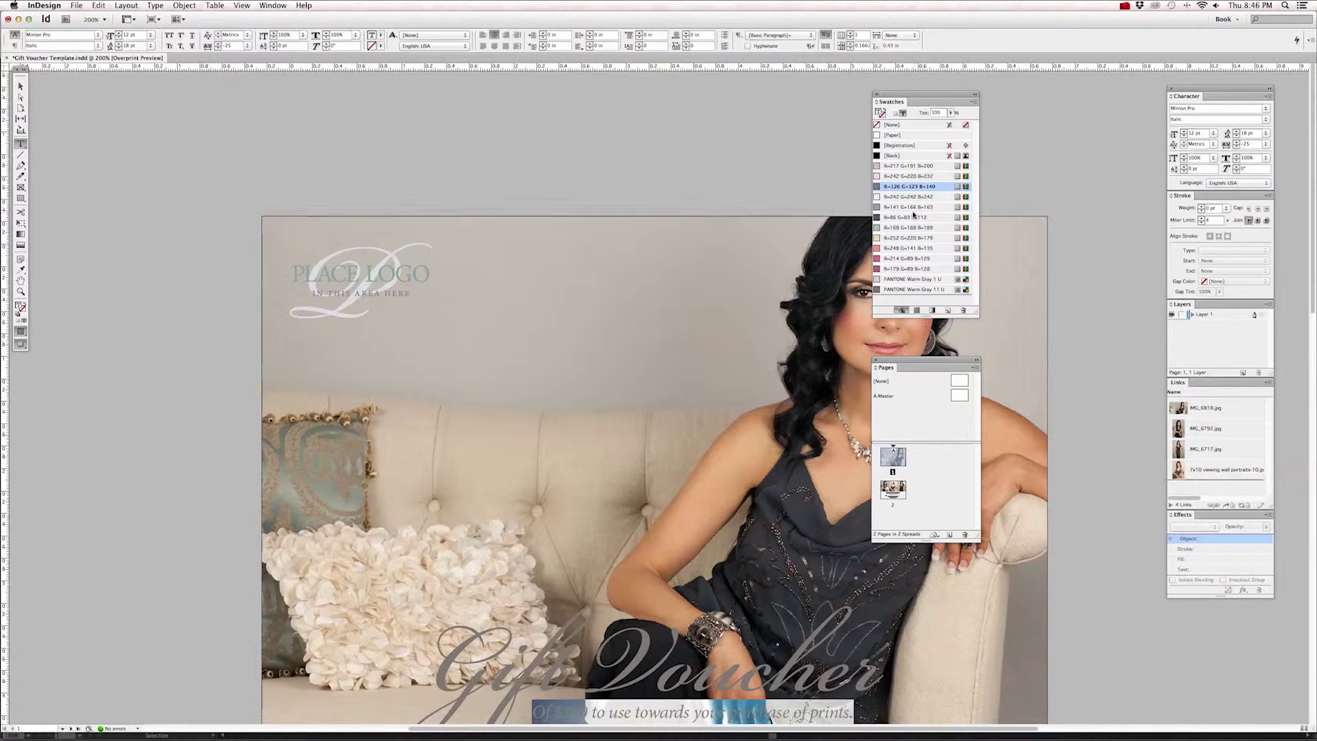
click(905, 279)
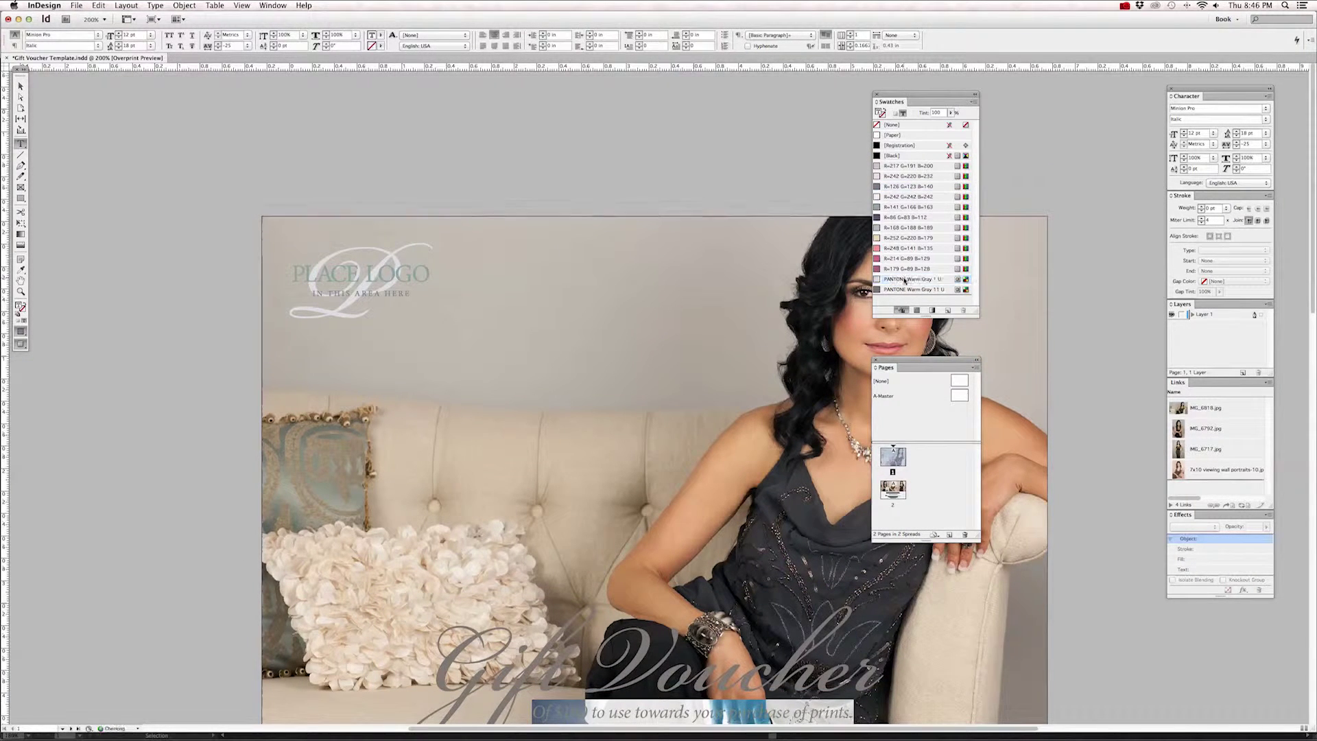
scroll(809, 378, down, 3)
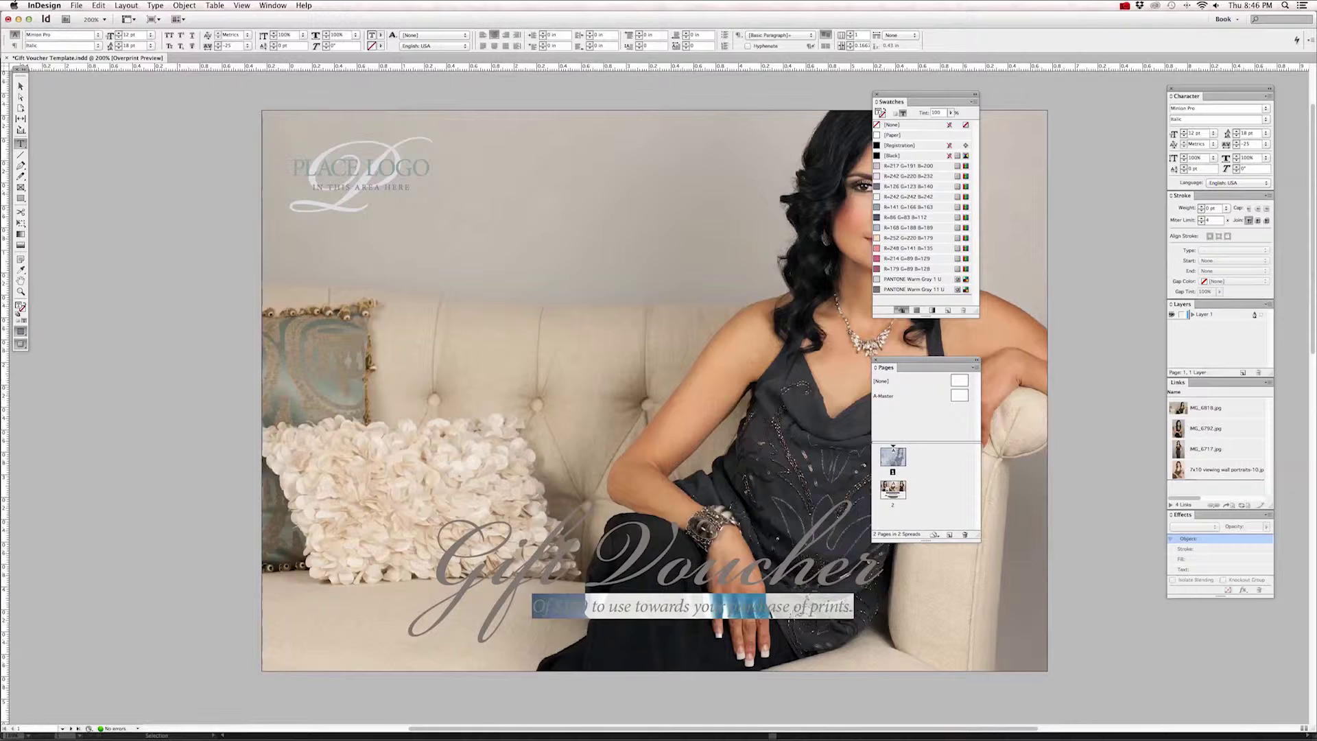
click(21, 86)
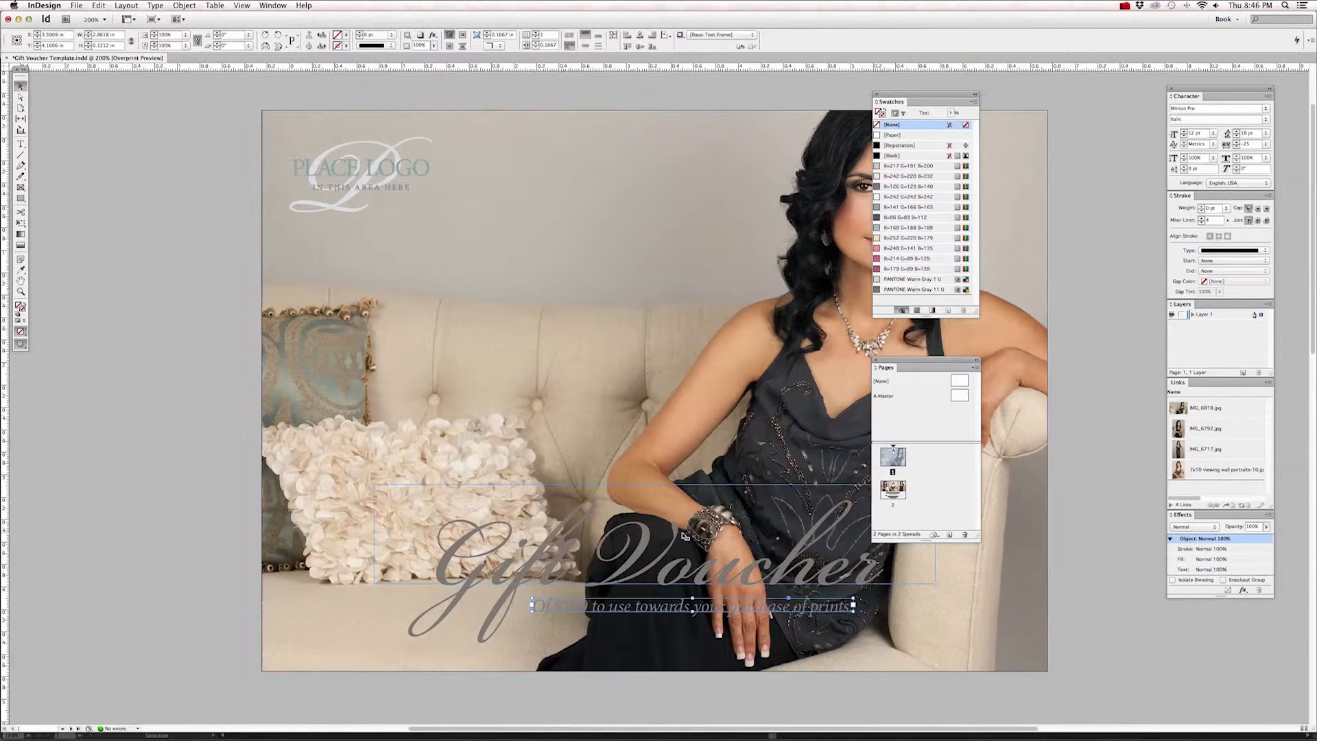
- Recolor the entire "Of $100 to use towards your purchase of prints." line with PANTONE Warm Gray 1 U
click(21, 144)
drag(532, 605, 855, 608)
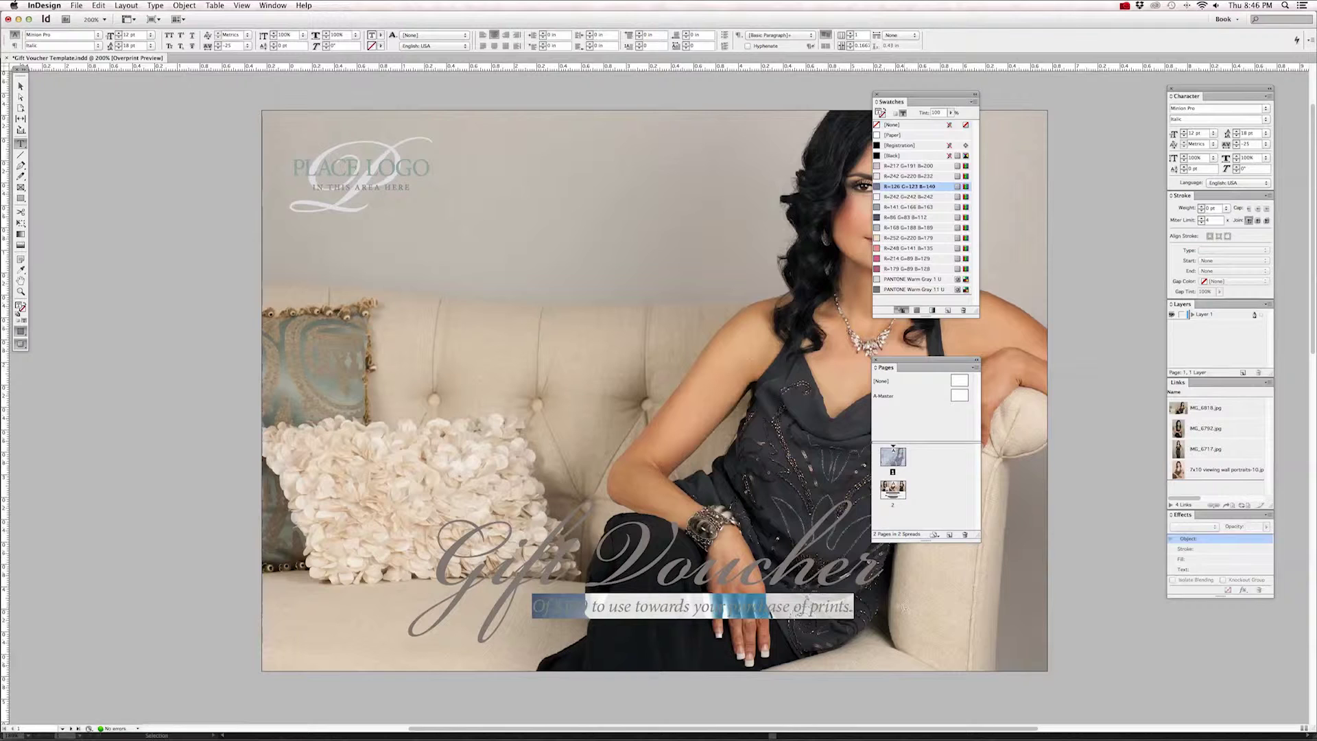
click(909, 279)
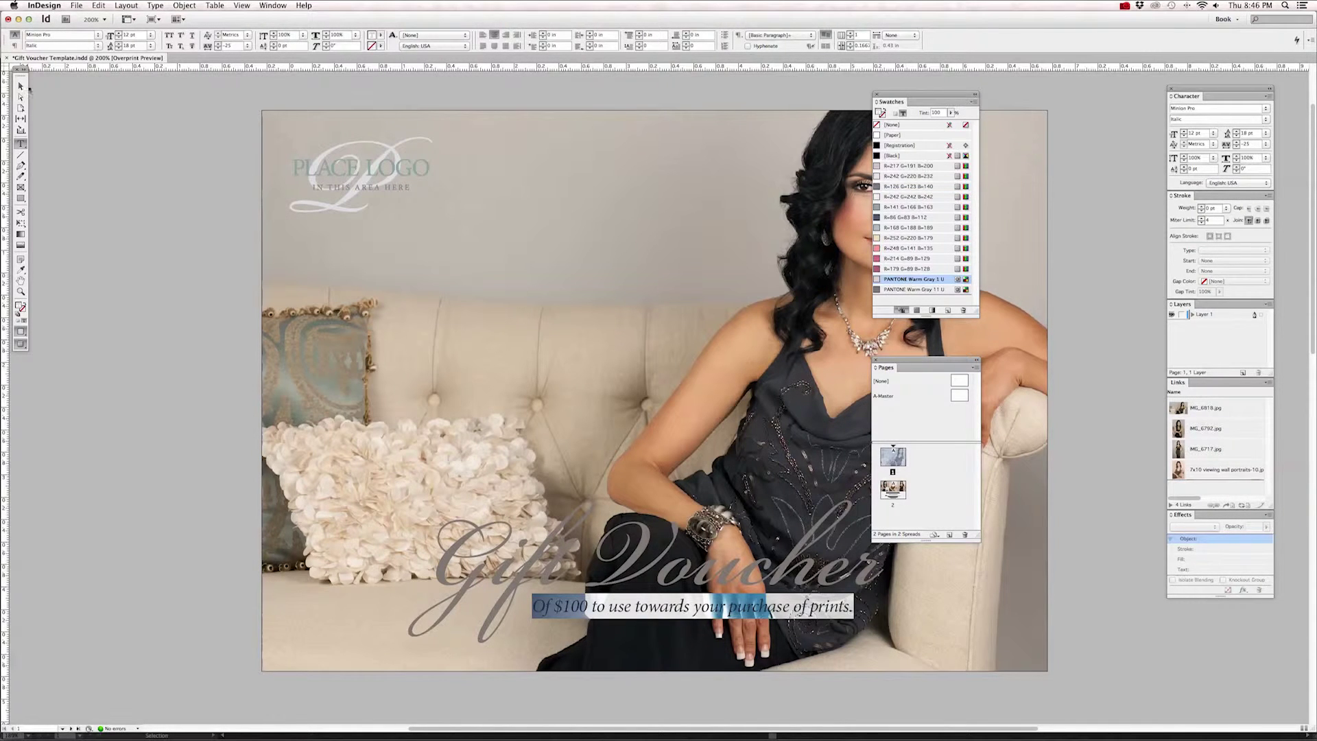
key(Escape)
click(169, 205)
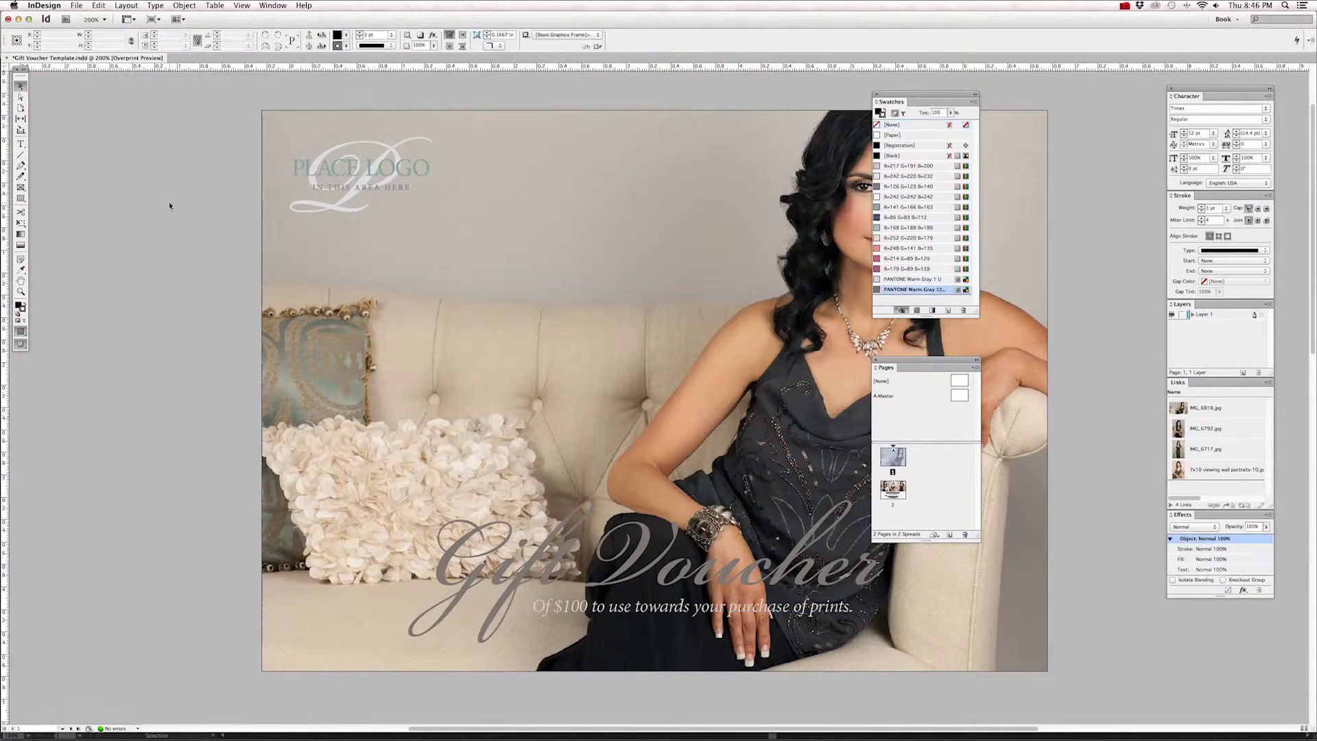
- Select the "Gift Voucher" title frame and move the Pages and Swatches panels clear of the artwork
click(710, 584)
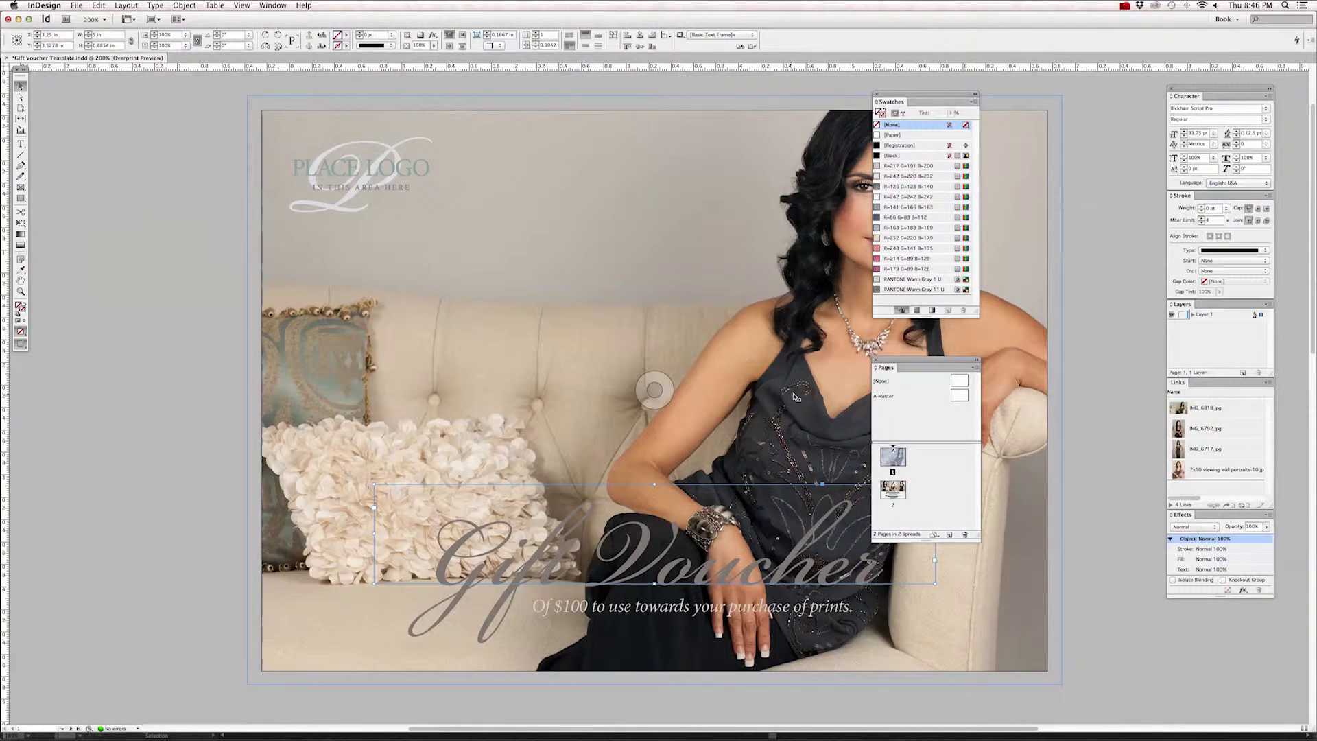
scroll(815, 400, right, 5)
drag(900, 359, 1013, 376)
drag(888, 94, 1059, 109)
scroll(877, 206, left, 5)
scroll(876, 206, right, 3)
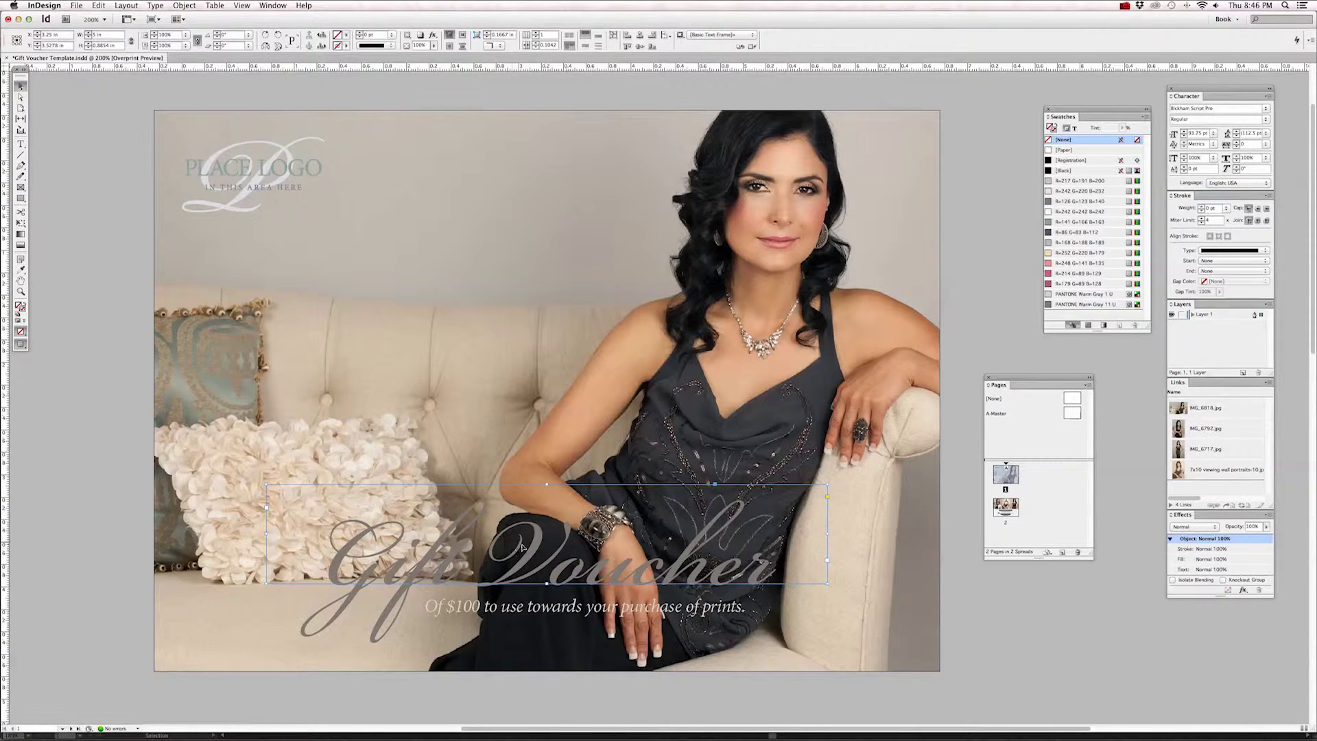
- Add the "Of $100" line to the selected title and move both up together to the middle of the page
scroll(557, 597, up, 3)
scroll(555, 611, down, 3)
shift+click(554, 610)
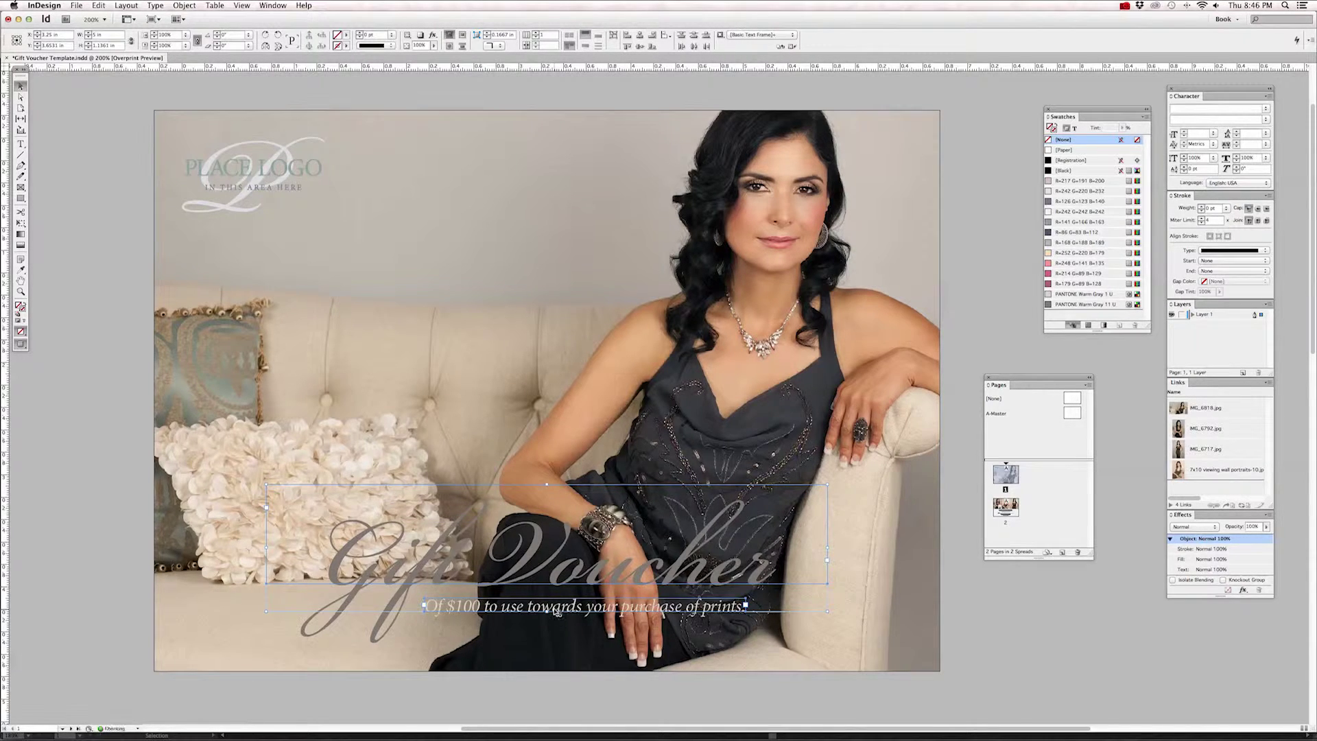
key(shift+Up)
key(shift+Up)
key(shift+Up)
key(shift+Up)
key(shift+Up)
key(shift+Up)
key(shift+Up)
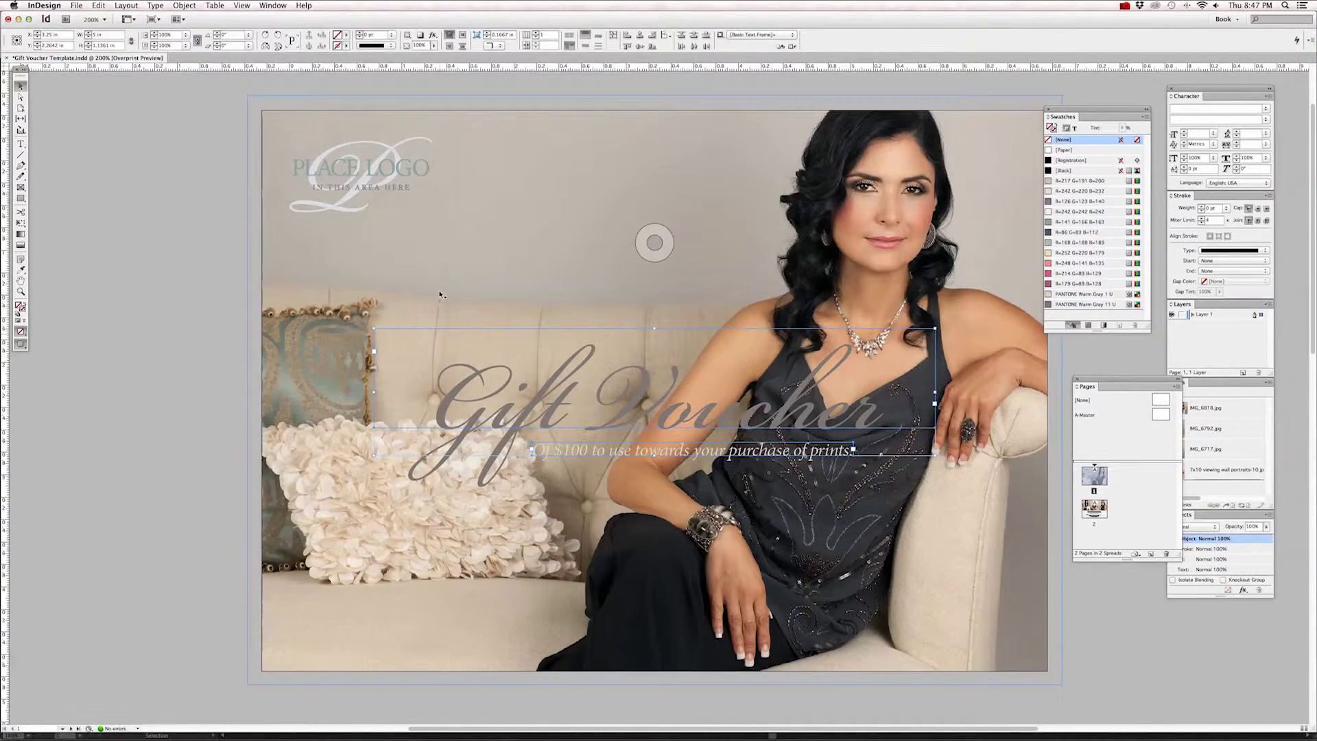
- Set the "Gift Voucher" title text to a font size of 100 pt
click(20, 144)
click(429, 396)
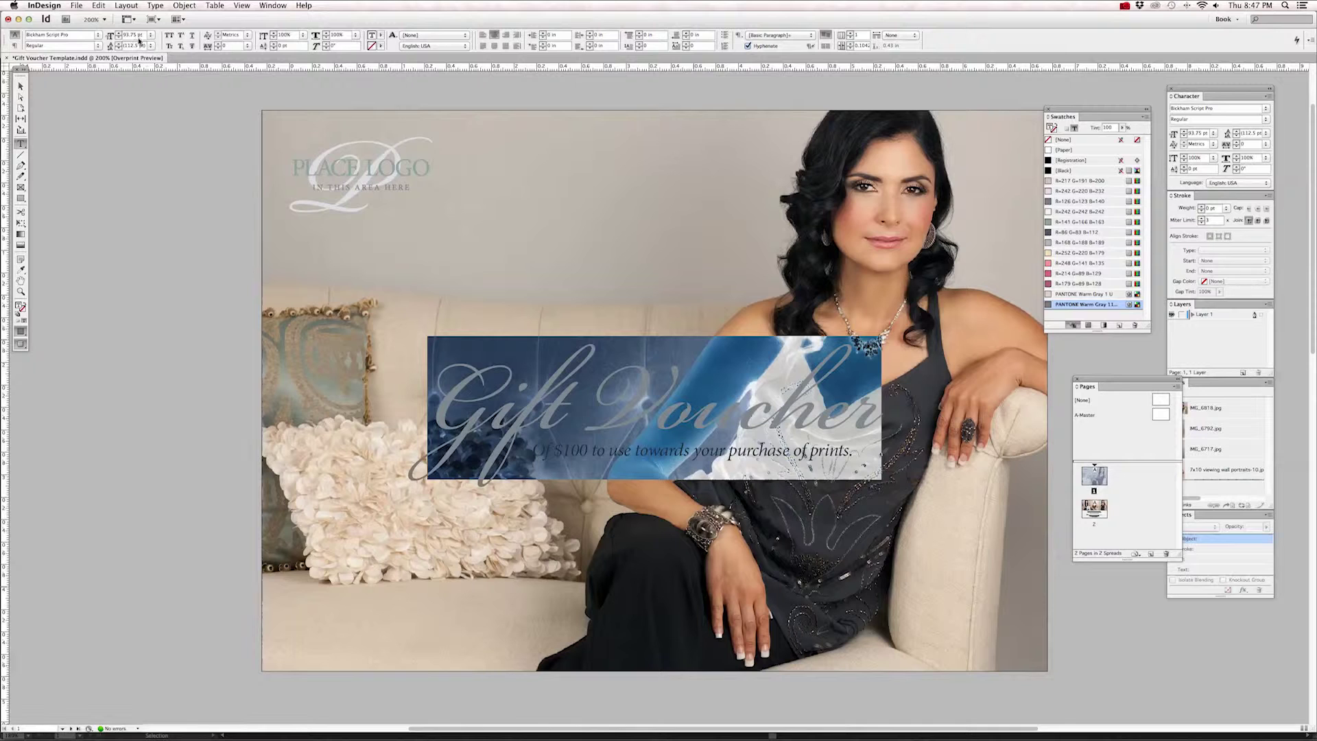
click(141, 35)
text(18)
key(Return)
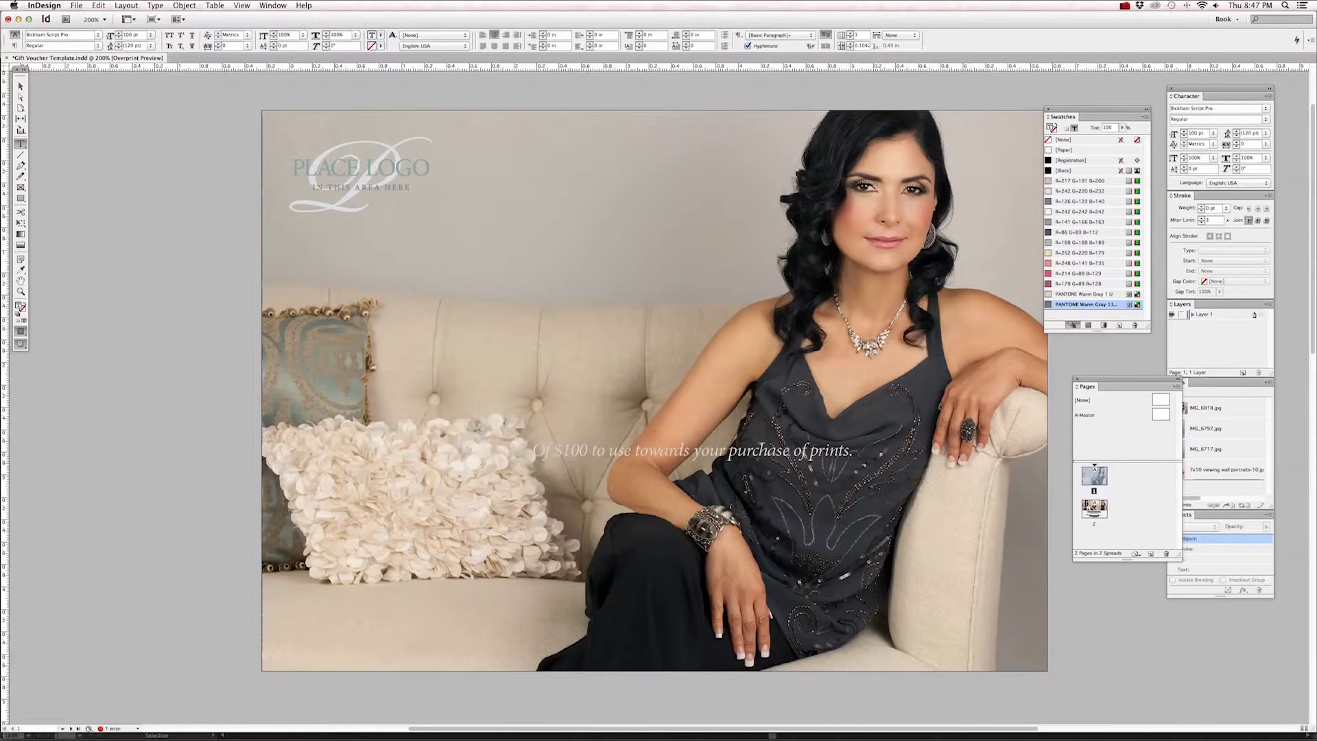
key(Escape)
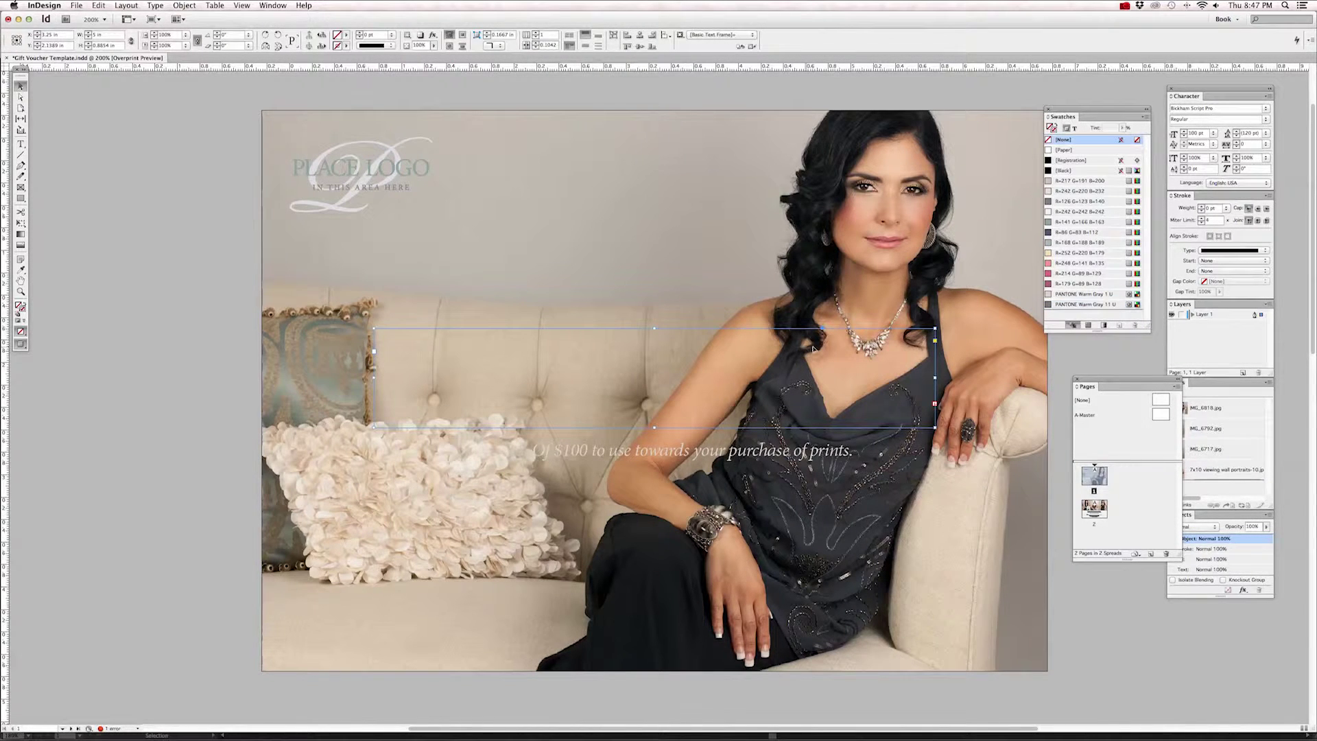
- Resize the "Gift Voucher" text frame to the full 7 in page width and tall enough to fit the enlarged title
scroll(813, 349, down, 2)
scroll(813, 349, right, 3)
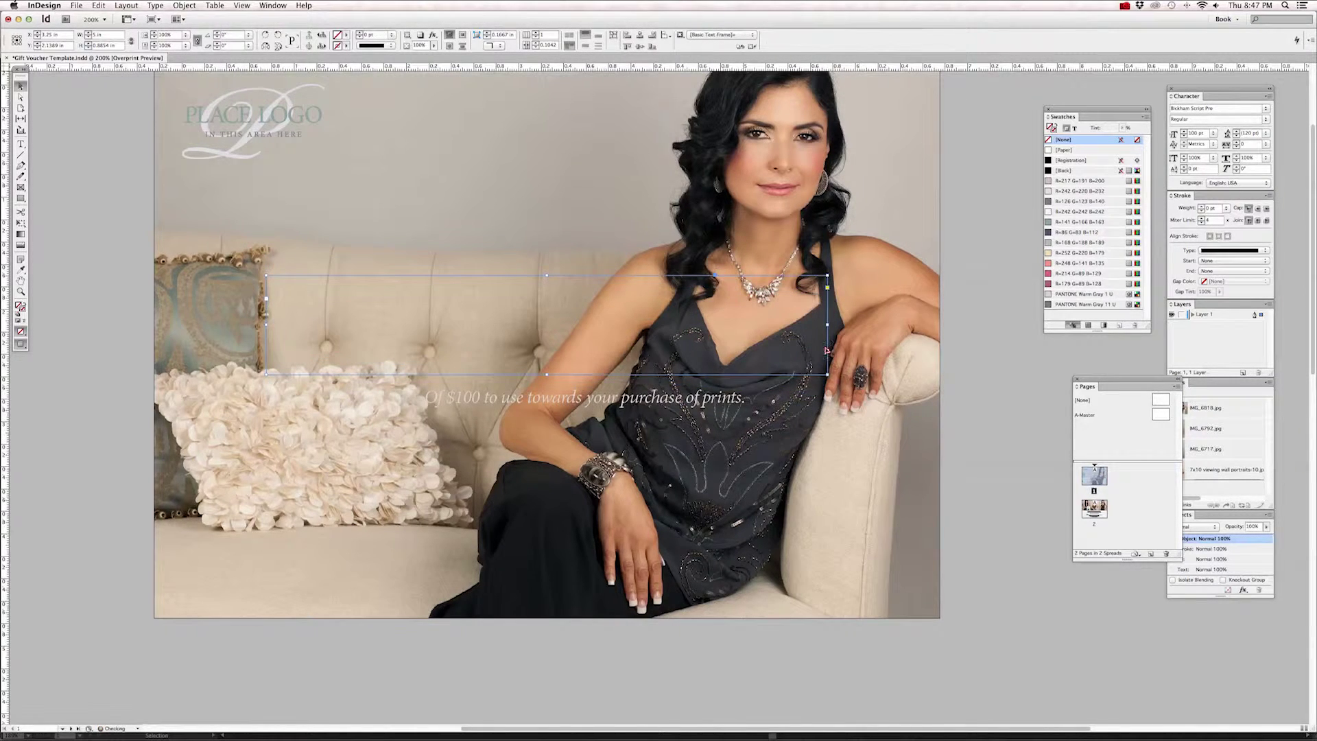
drag(835, 329, 963, 325)
drag(615, 375, 612, 431)
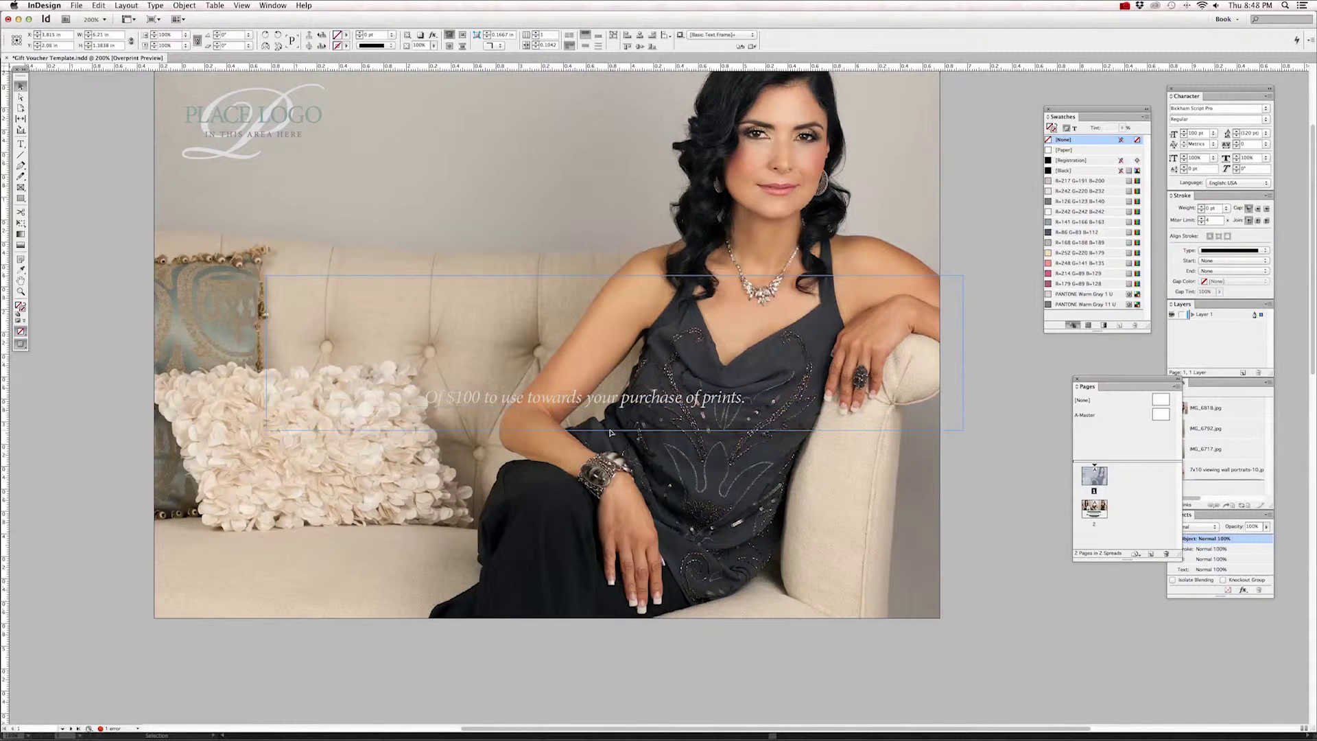
drag(963, 354, 940, 355)
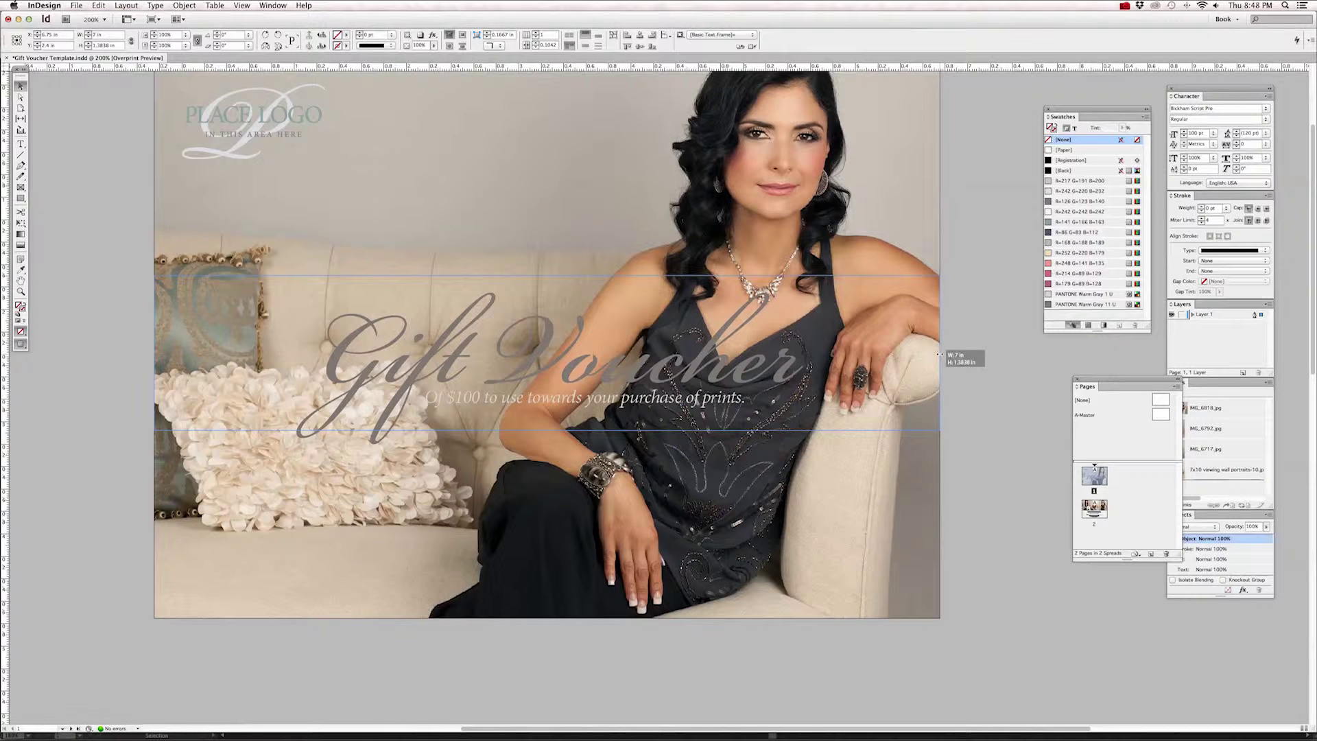
drag(940, 354, 940, 354)
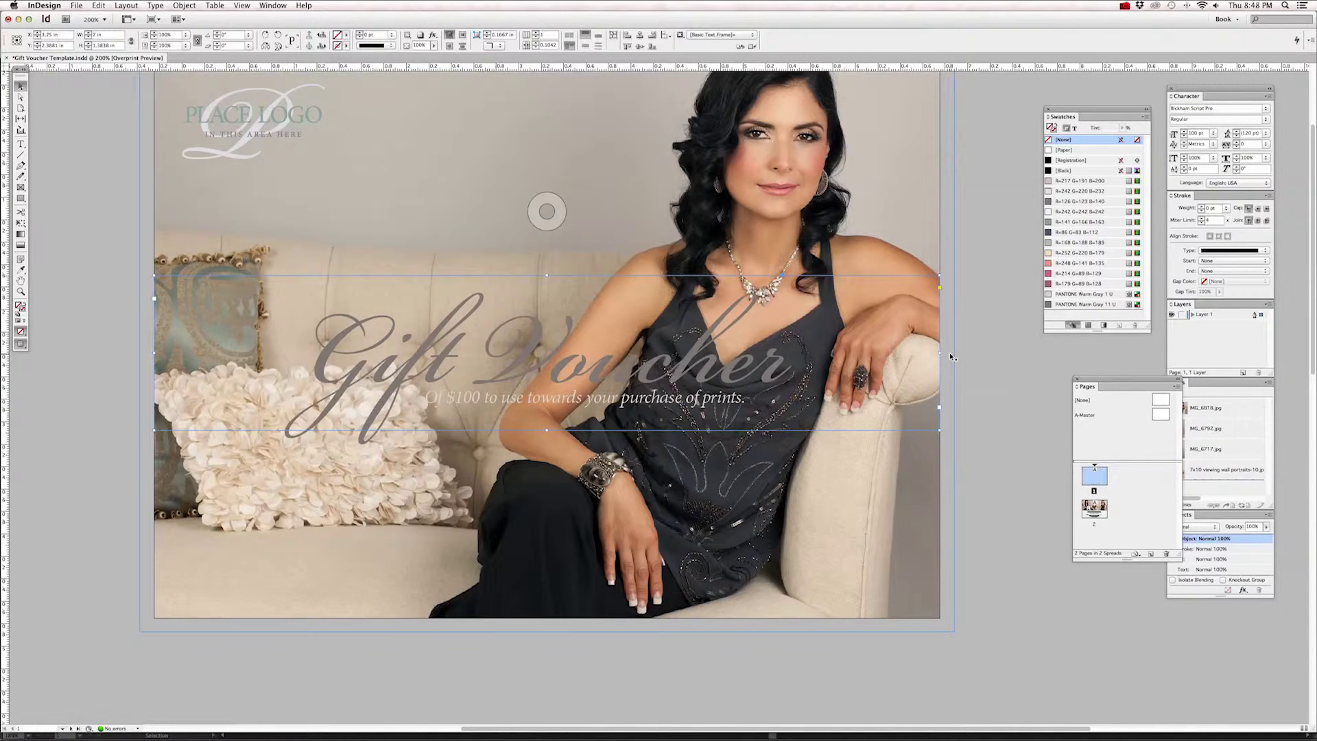
drag(547, 430, 547, 425)
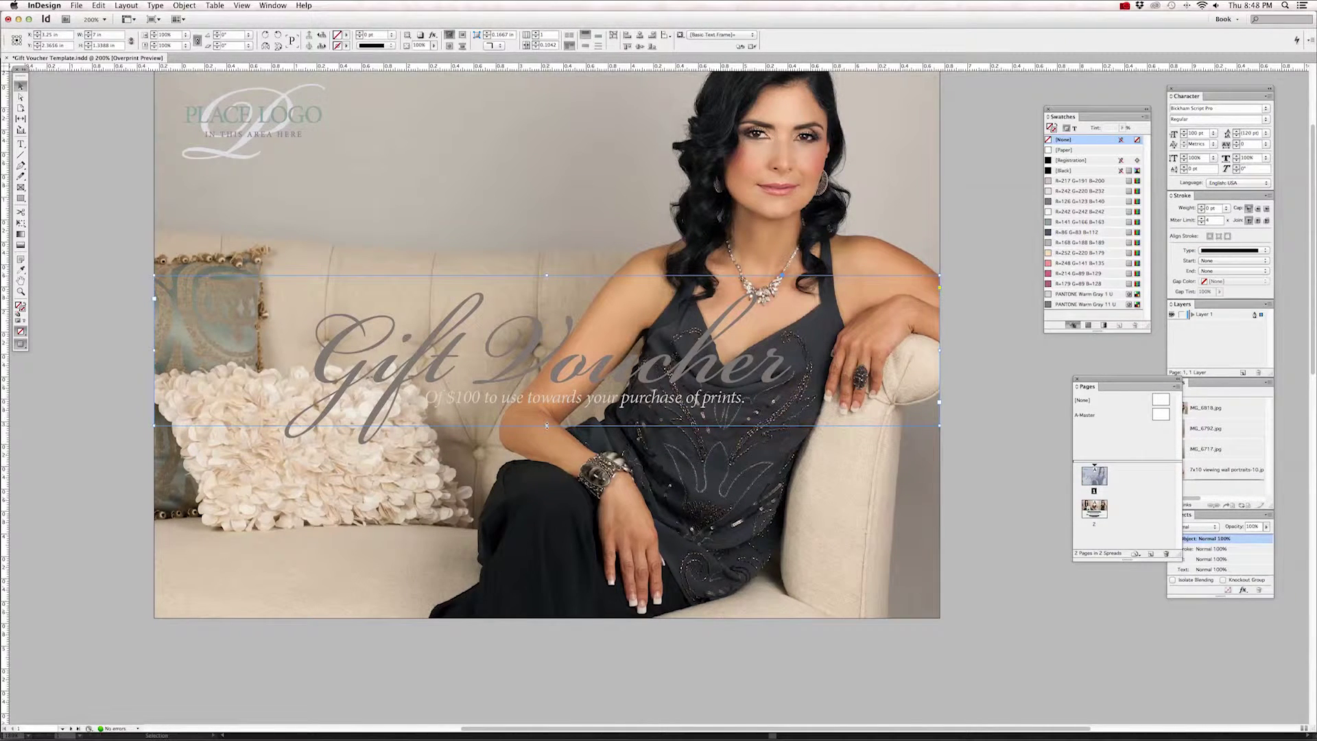
- Nudge the "Gift Voucher" title up slightly and shorten its frame from the lower edge to about 1.16 in high
key(Up)
key(Up)
key(Up)
key(Up)
key(Up)
key(Up)
key(Up)
key(Up)
key(Up)
key(Up)
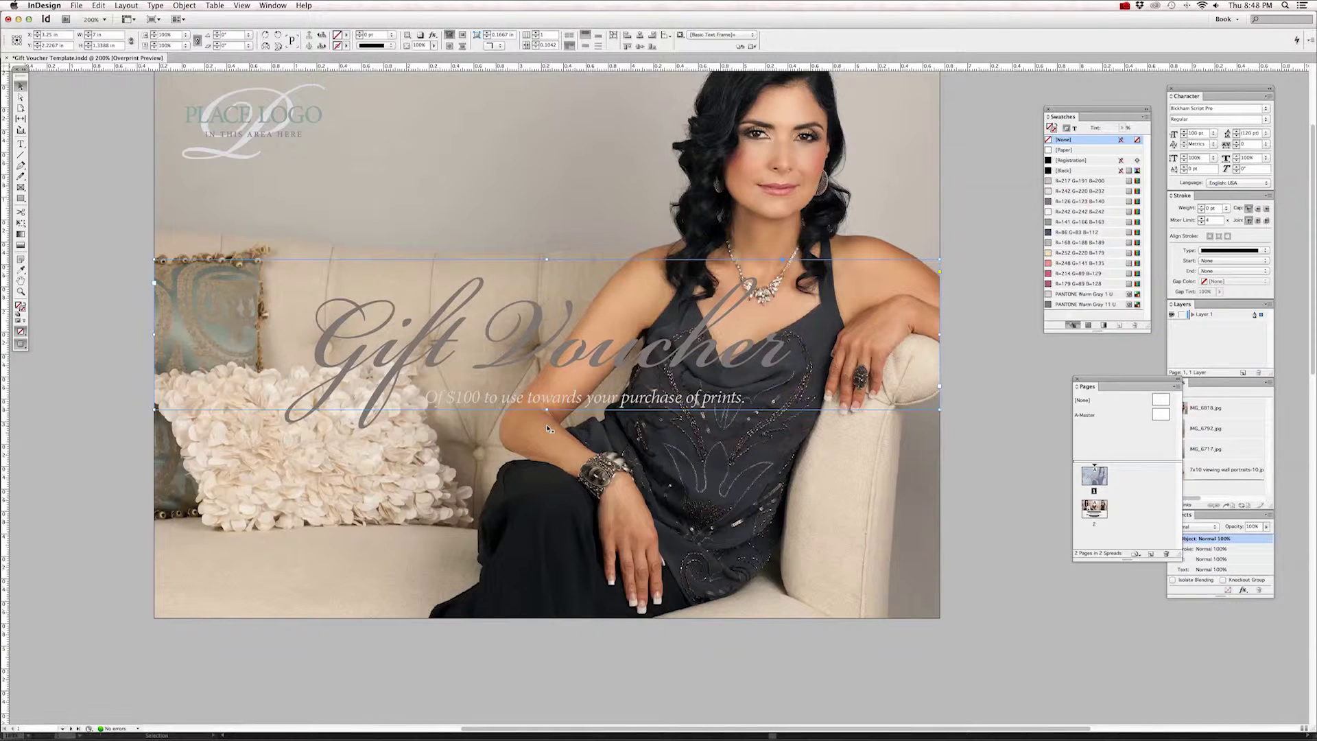
drag(547, 410, 546, 393)
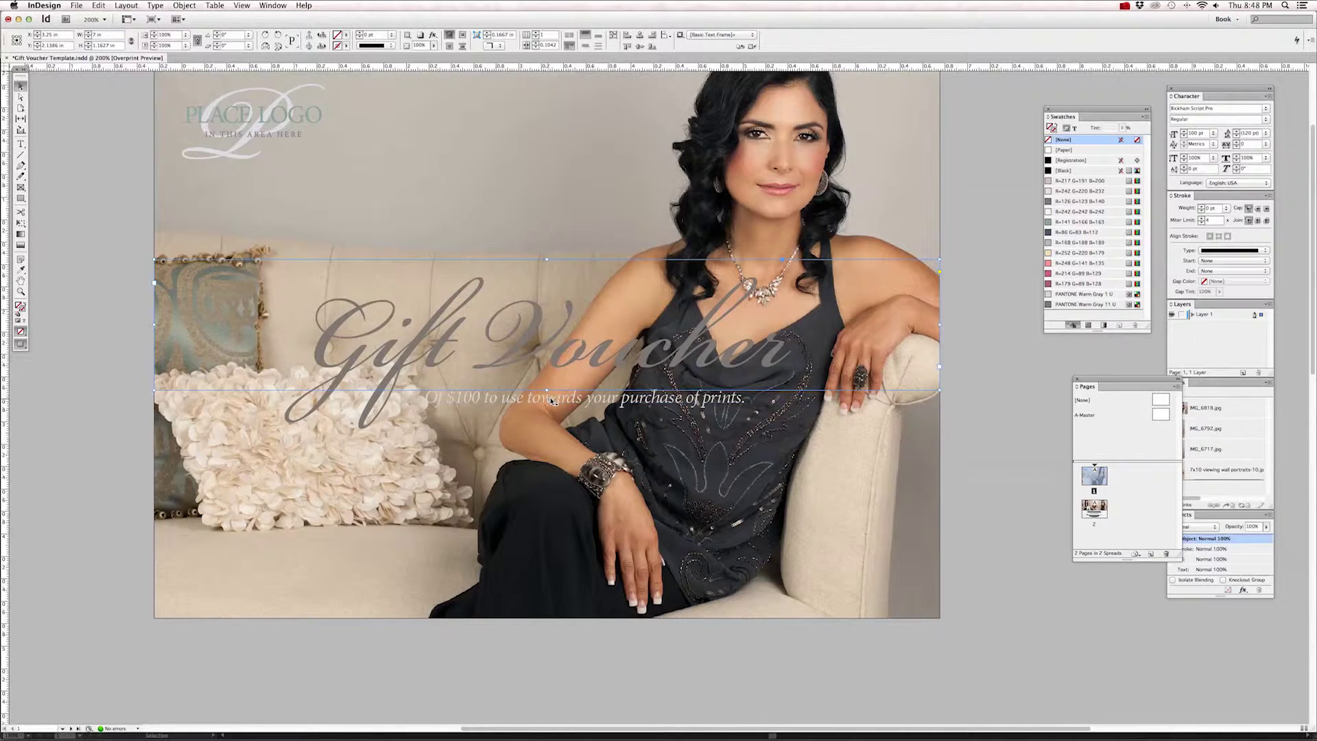
- Enlarge the "Of $100" text frame to about 4.4 in wide and 0.38 in high, and activate the Type tool
click(561, 401)
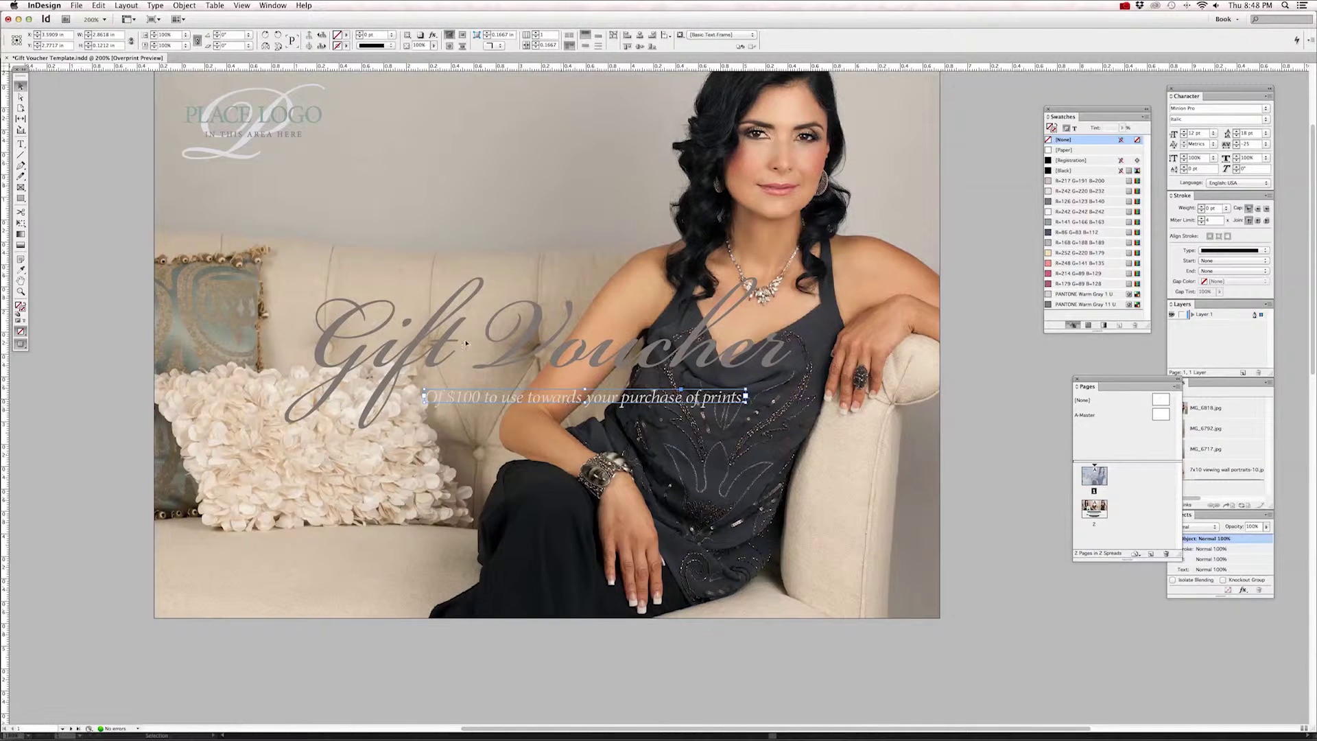
key(t)
key(Escape)
drag(748, 404, 918, 432)
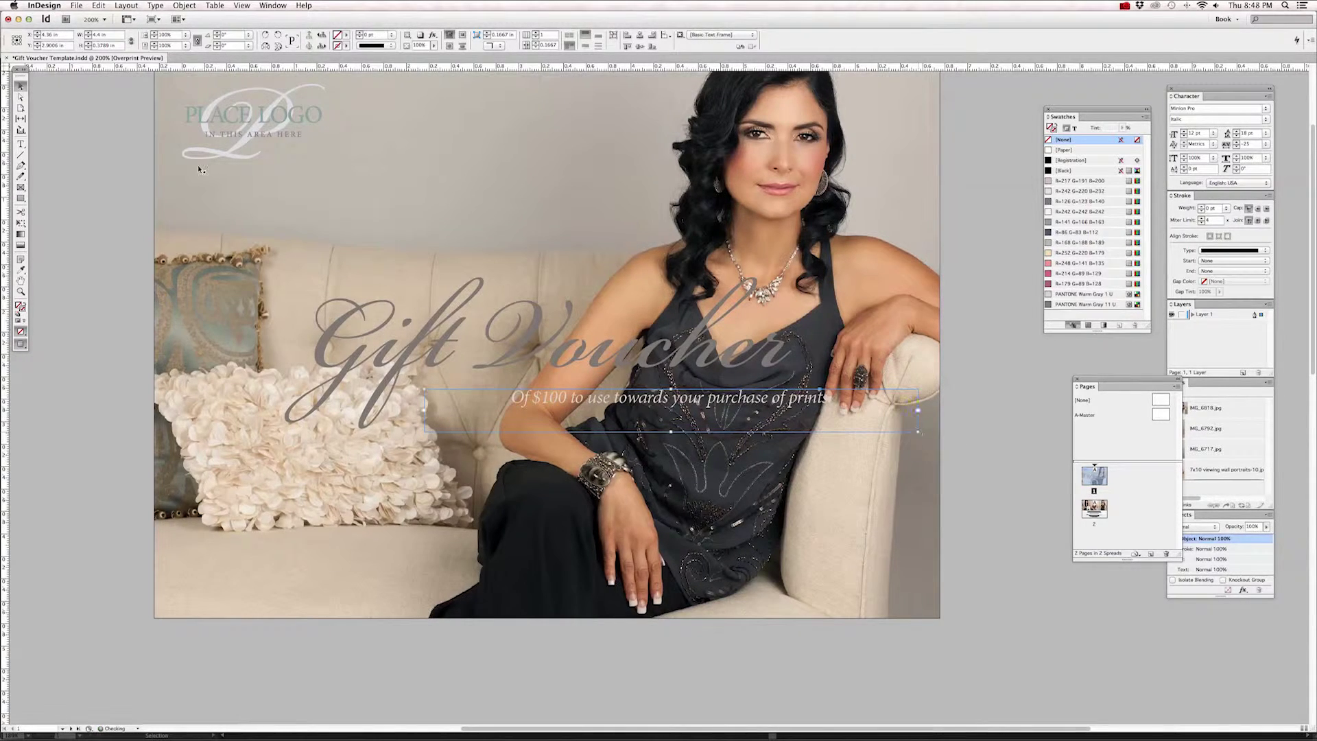
click(21, 144)
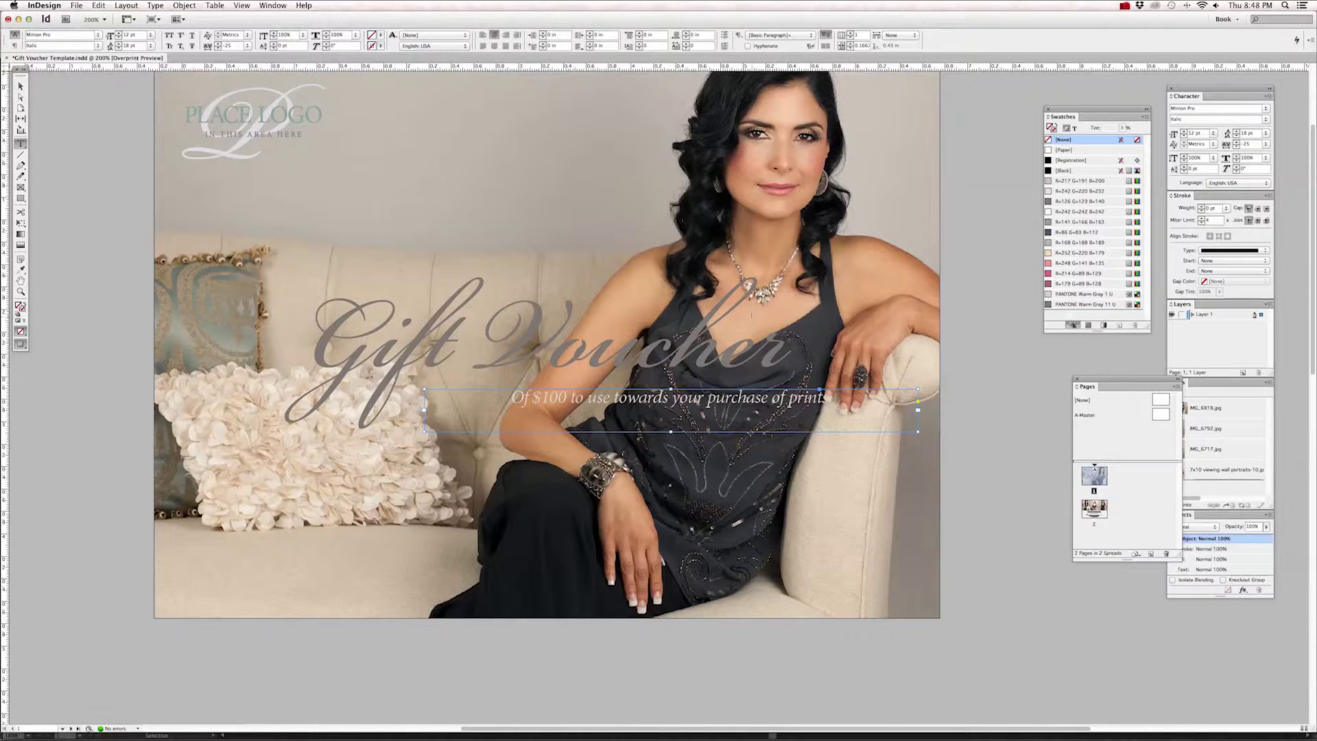
- Set the whole "Of $100 to use towards your purchase of prints" line to a font size of 14 pt
click(856, 396)
key(super+a)
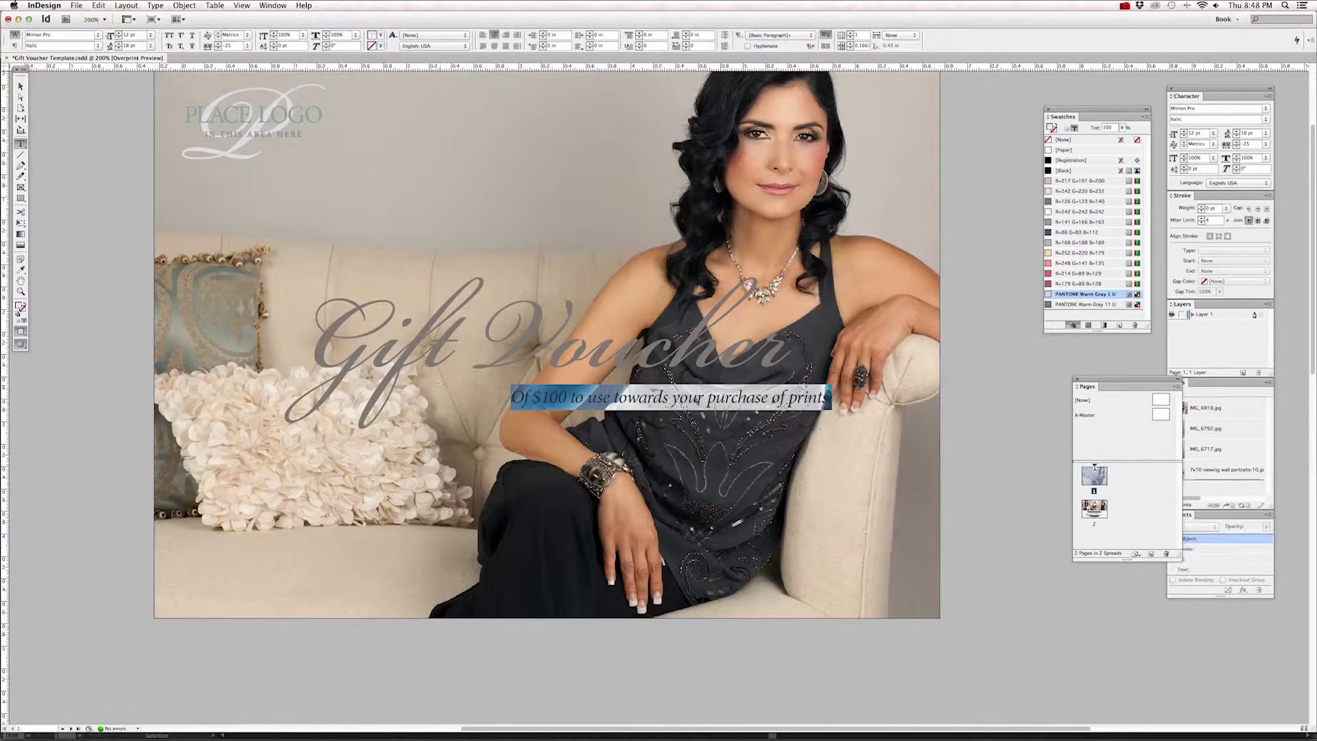
click(151, 35)
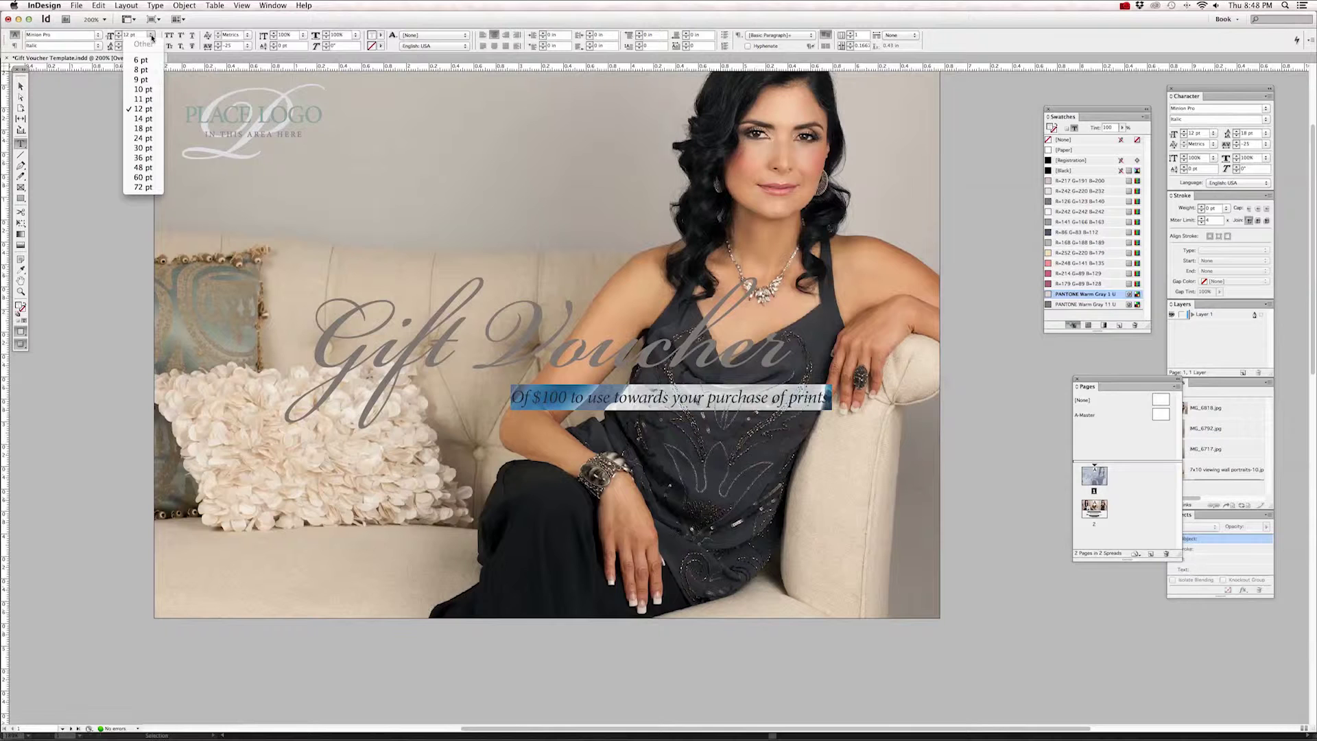
click(142, 119)
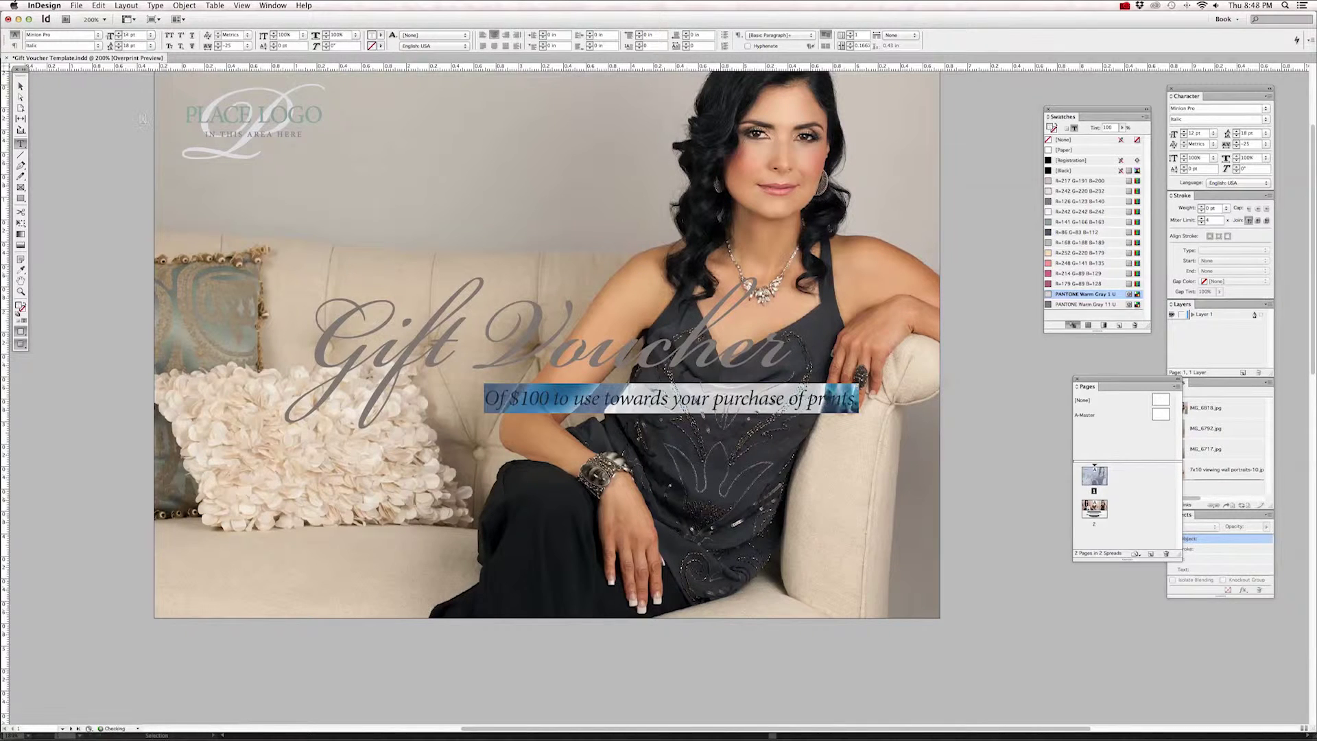
- Shrink the "Of $100" text frame to about 3.6 in wide and 0.2 in high, and position it directly beneath the title lettering
click(21, 87)
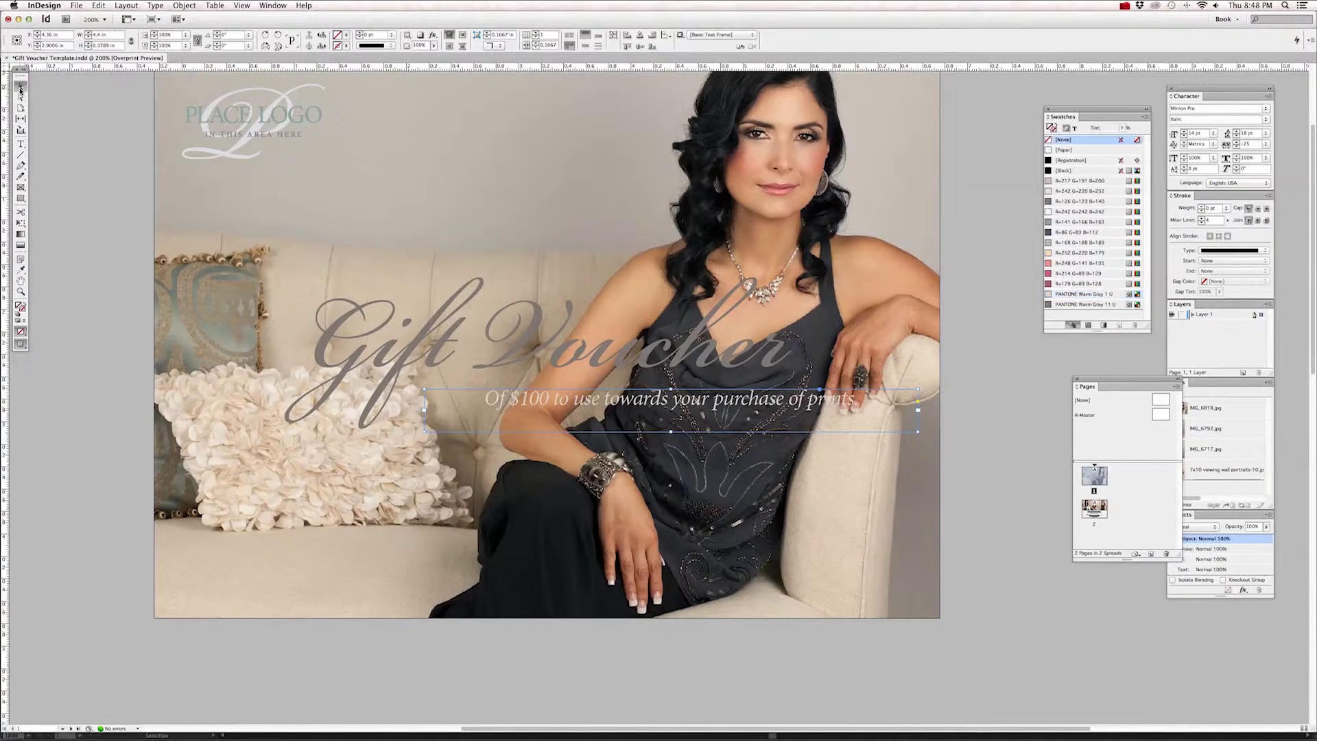
drag(918, 432, 724, 400)
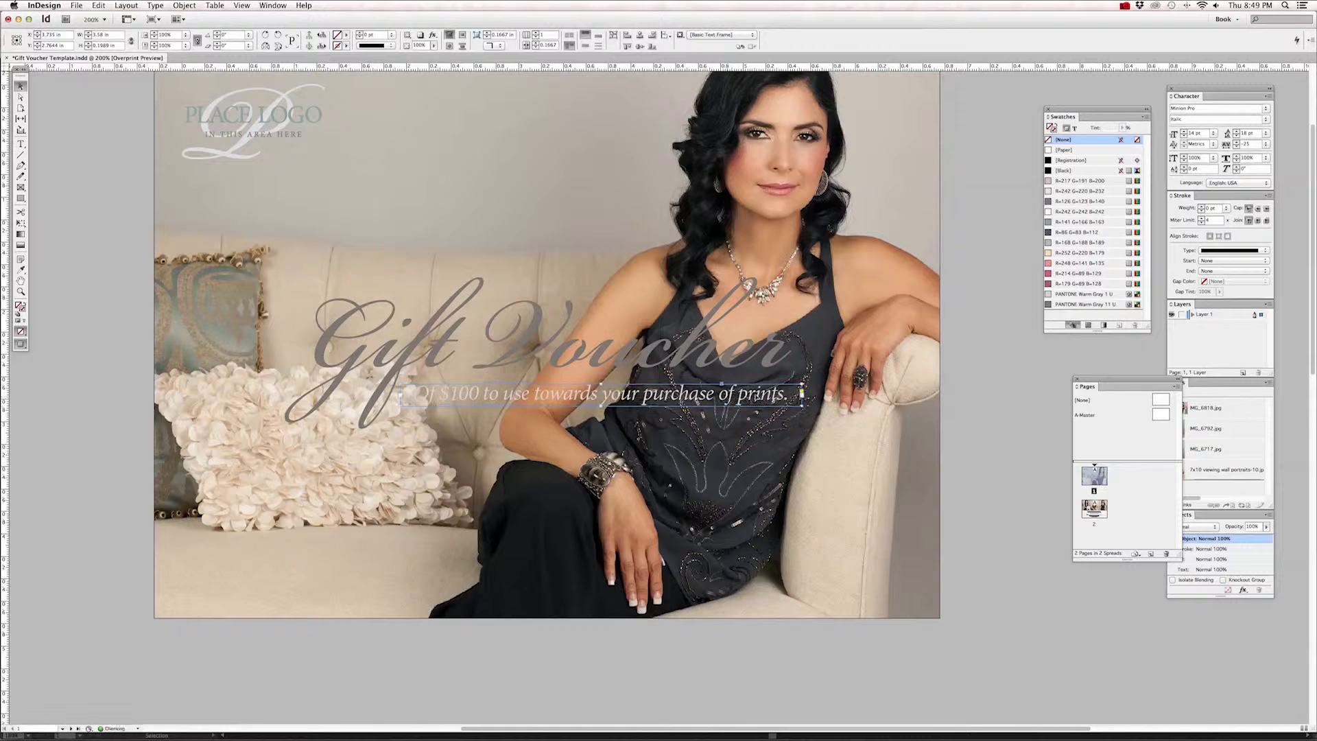
click(987, 418)
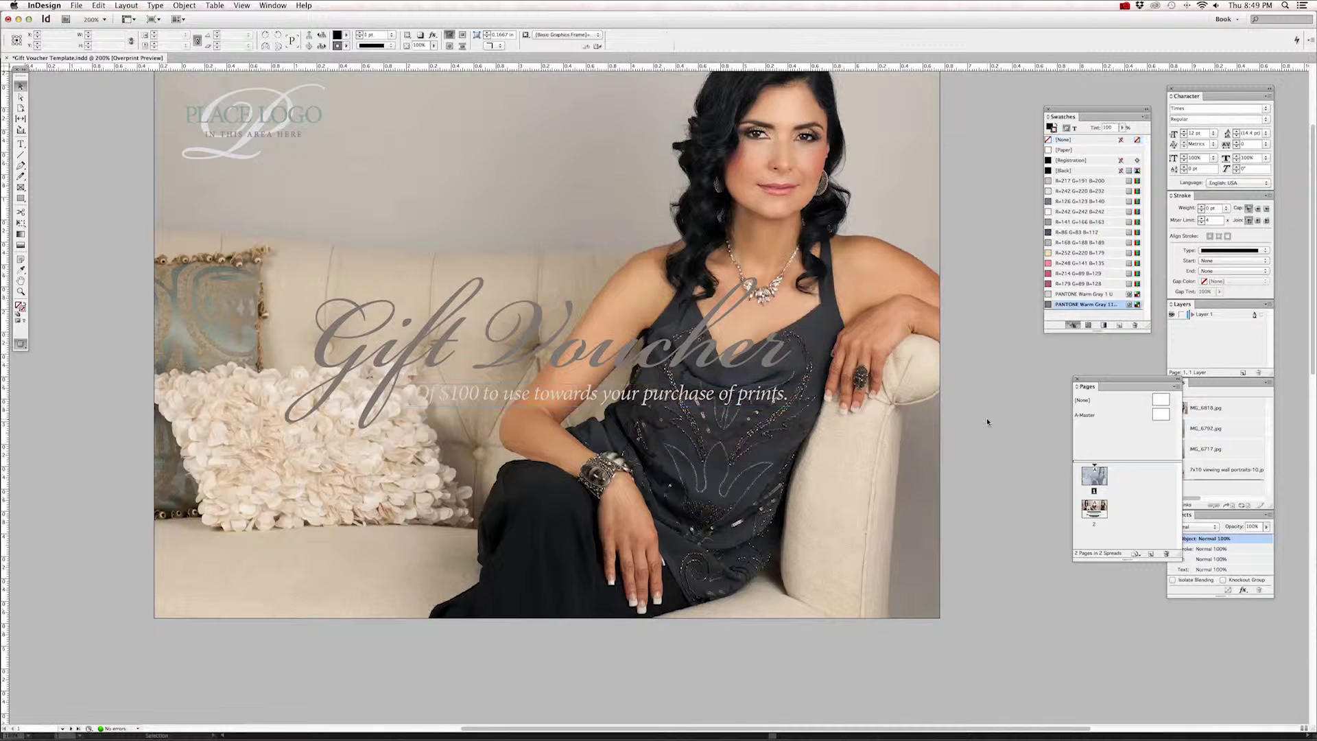
- Move the "Gift Voucher" title and the "Of $100" line together down about 0.28 in
click(717, 401)
shift+click(699, 362)
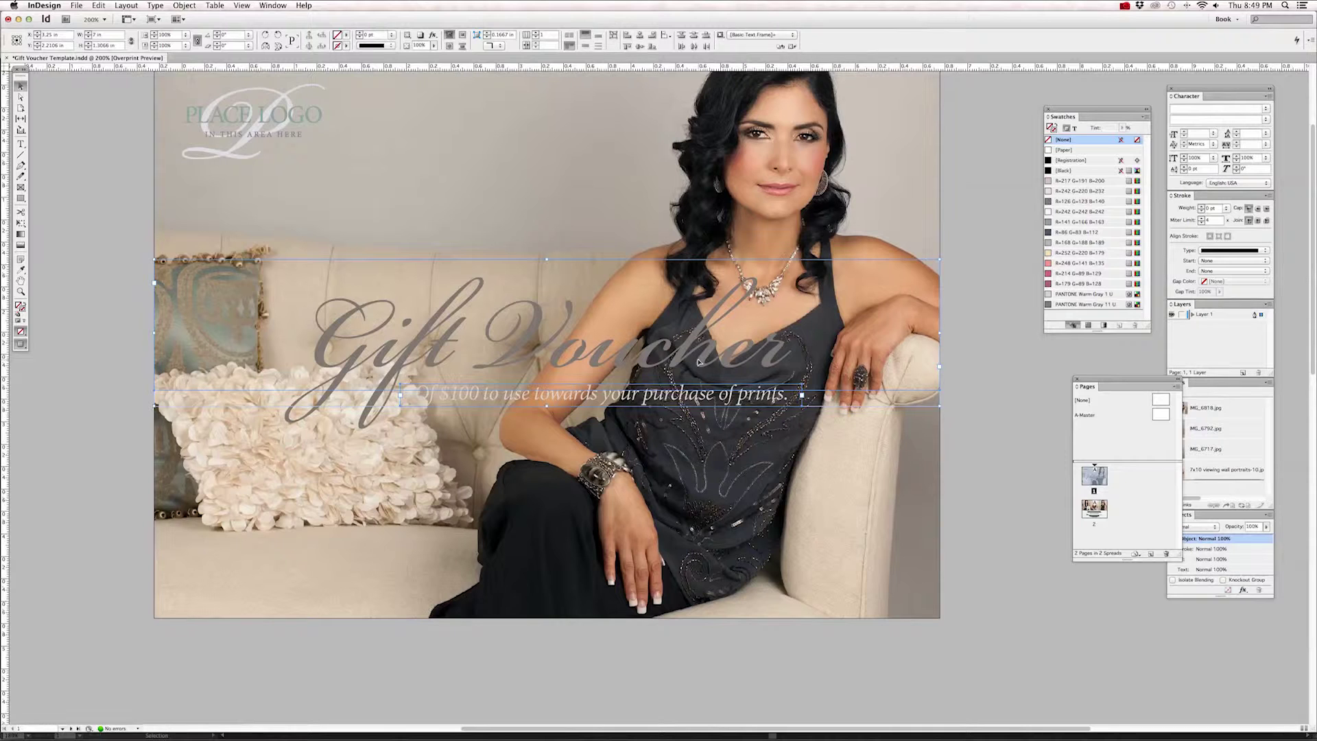
key(shift+Down)
key(shift+Down)
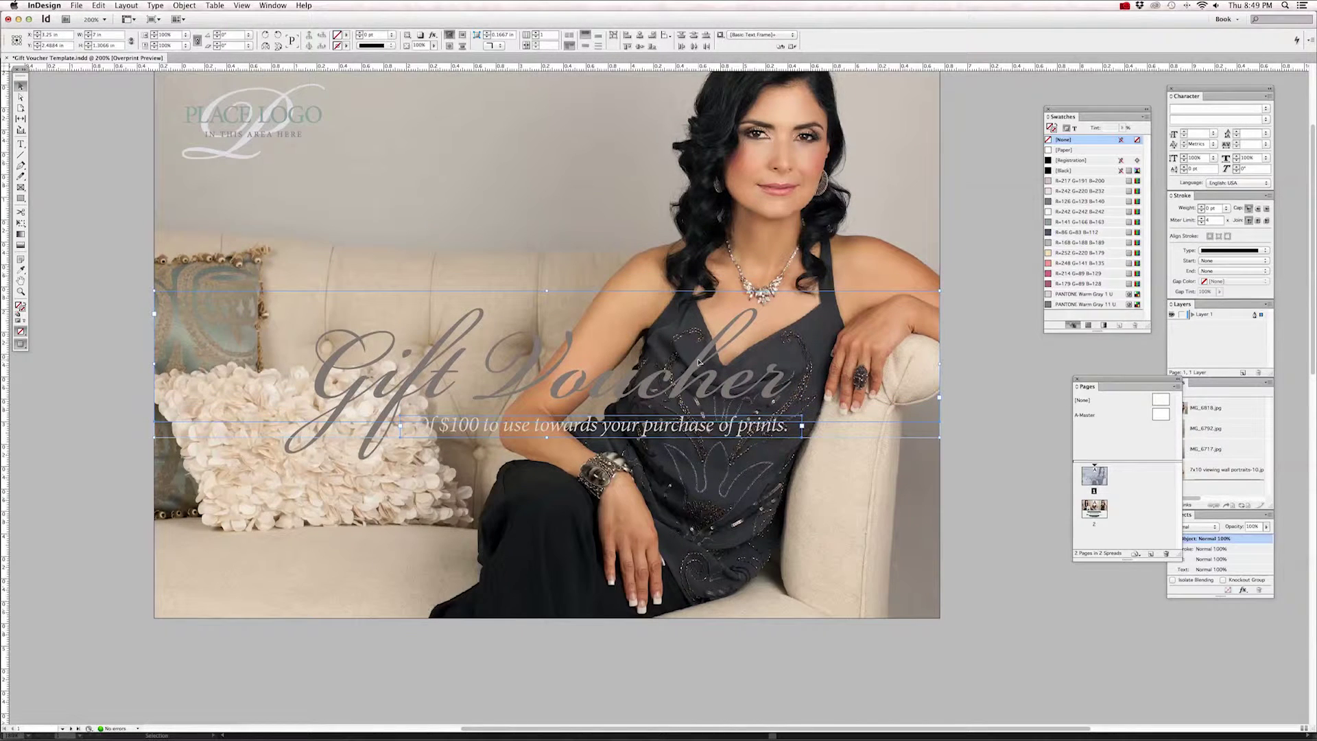
click(1007, 299)
- Delete the "PLACE LOGO IN THIS AREA HERE" placeholder from the front page
scroll(1007, 297, up, 3)
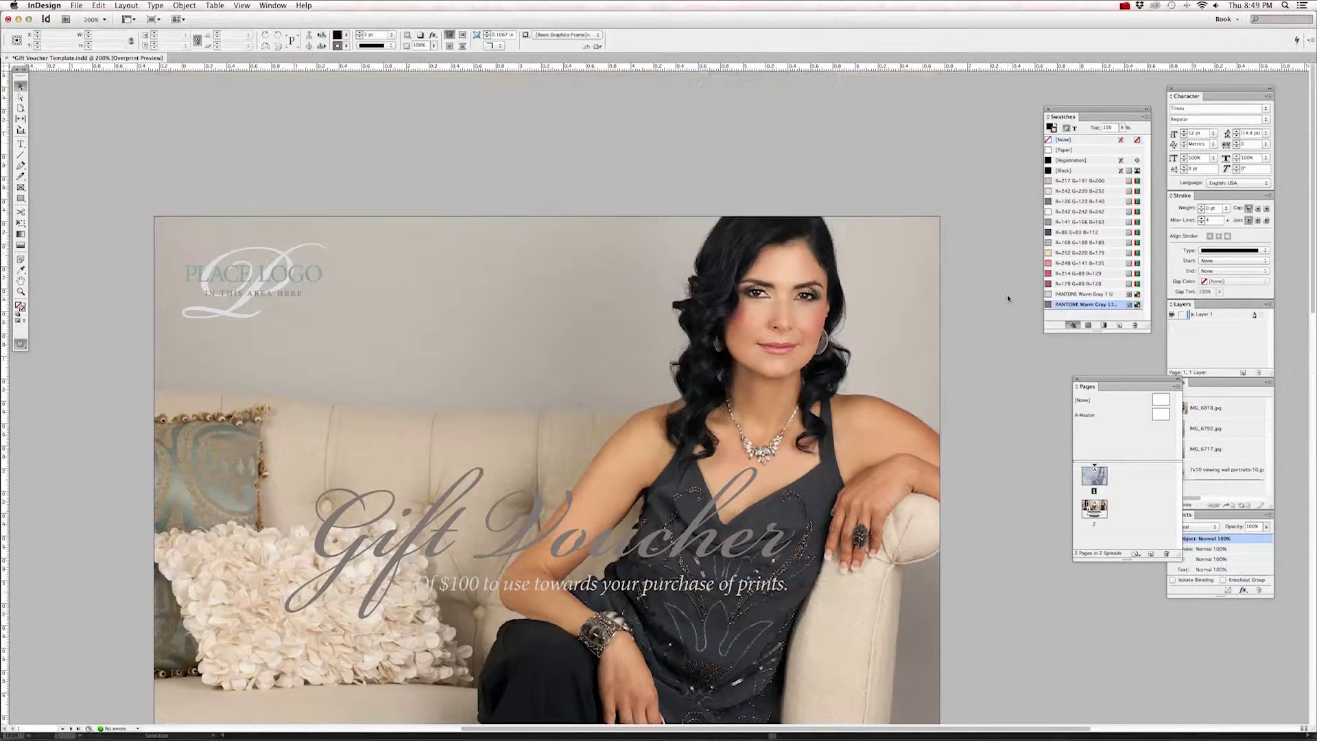
scroll(1007, 297, down, 1)
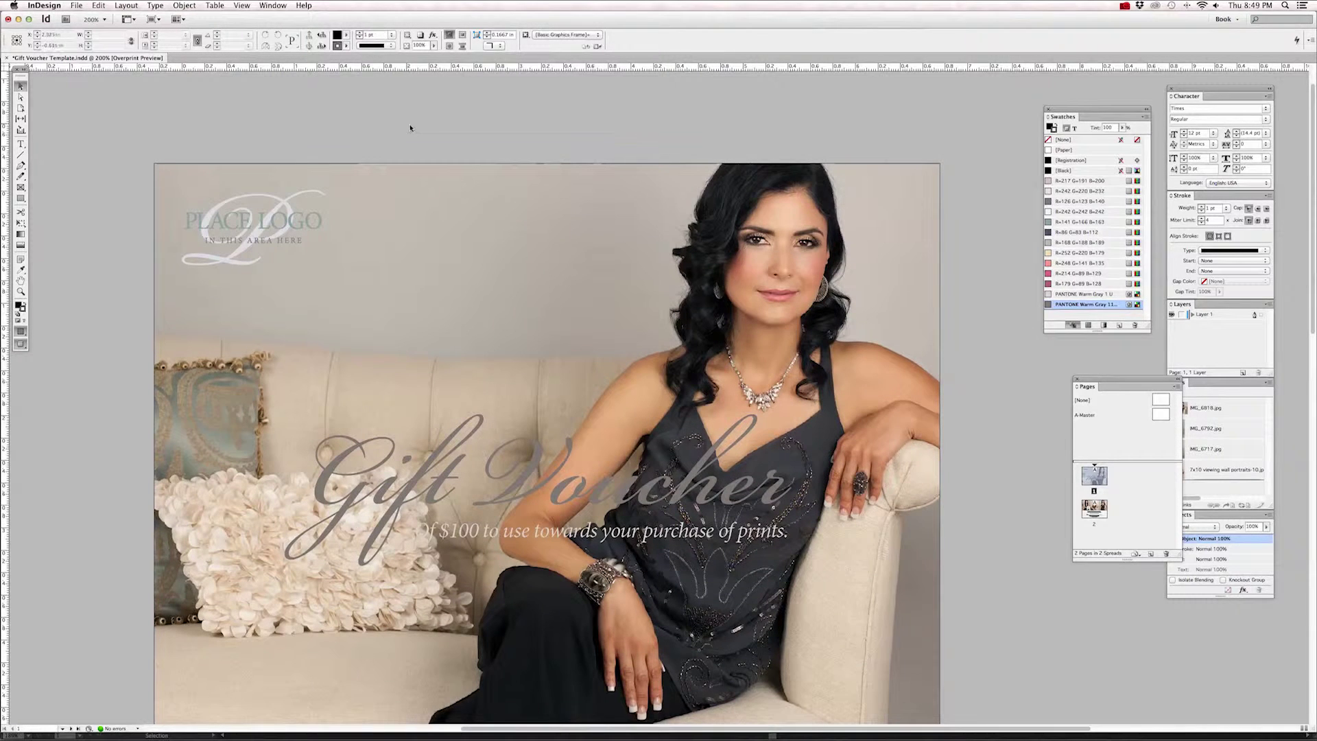
click(269, 225)
key(Delete)
- Draw a rectangle frame about 1.7 by 1.1 in near the page's upper-left corner and place "SLP - Lavendar Warm Gray 11 LOGO.png" in it
key(f)
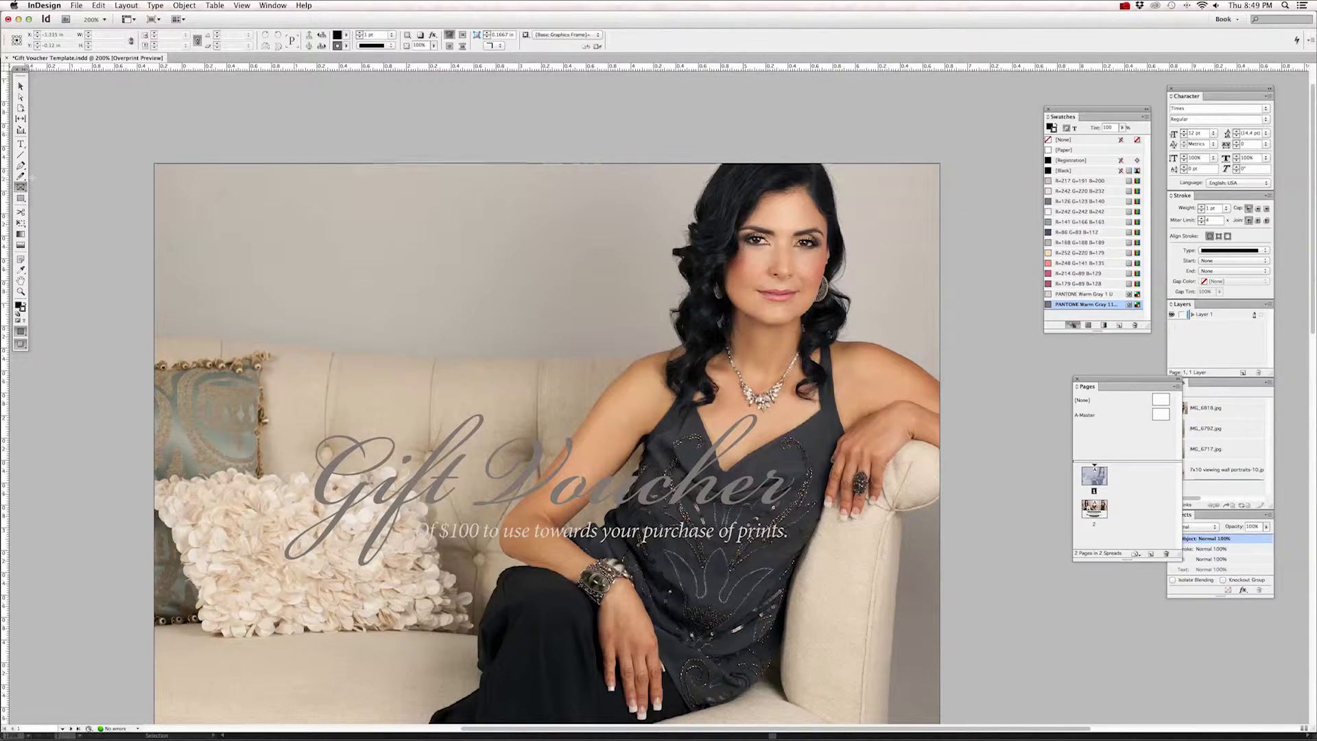
drag(187, 184, 374, 304)
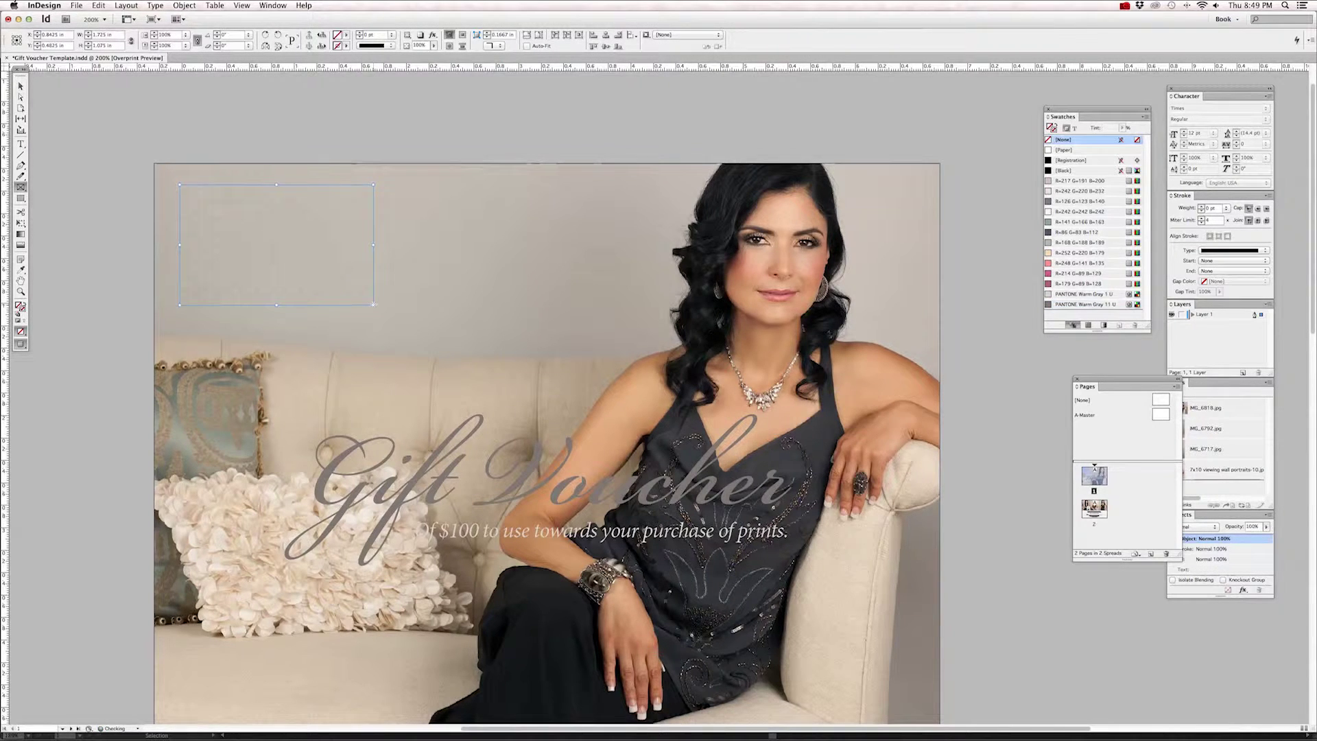
click(88, 5)
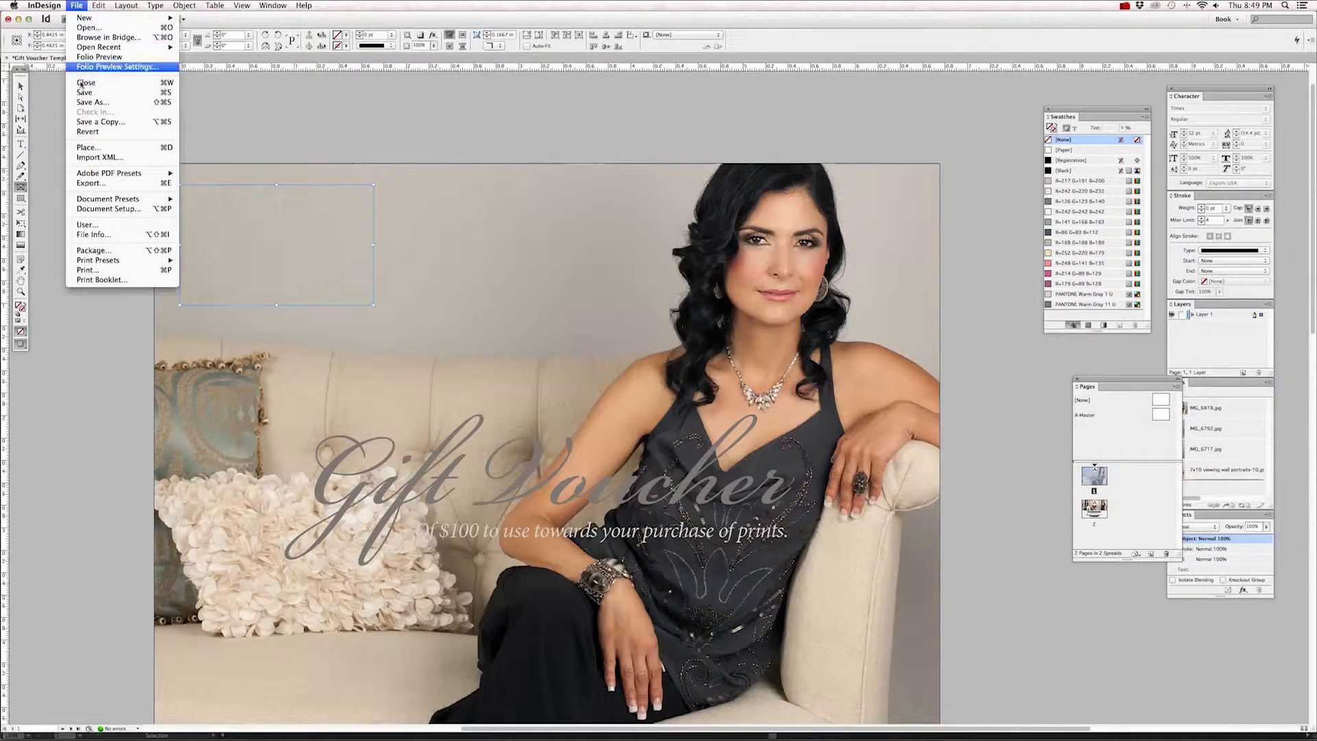
click(116, 143)
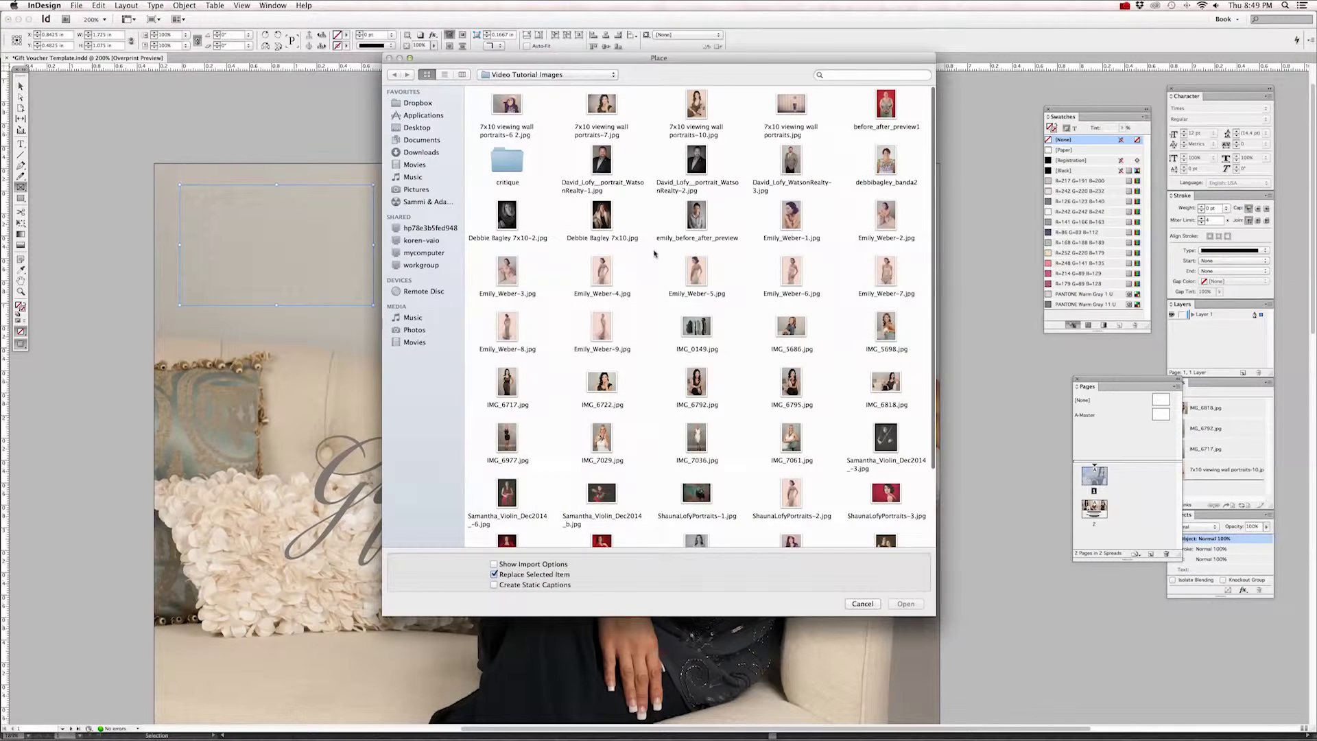
scroll(717, 381, down, 1)
scroll(714, 380, down, 5)
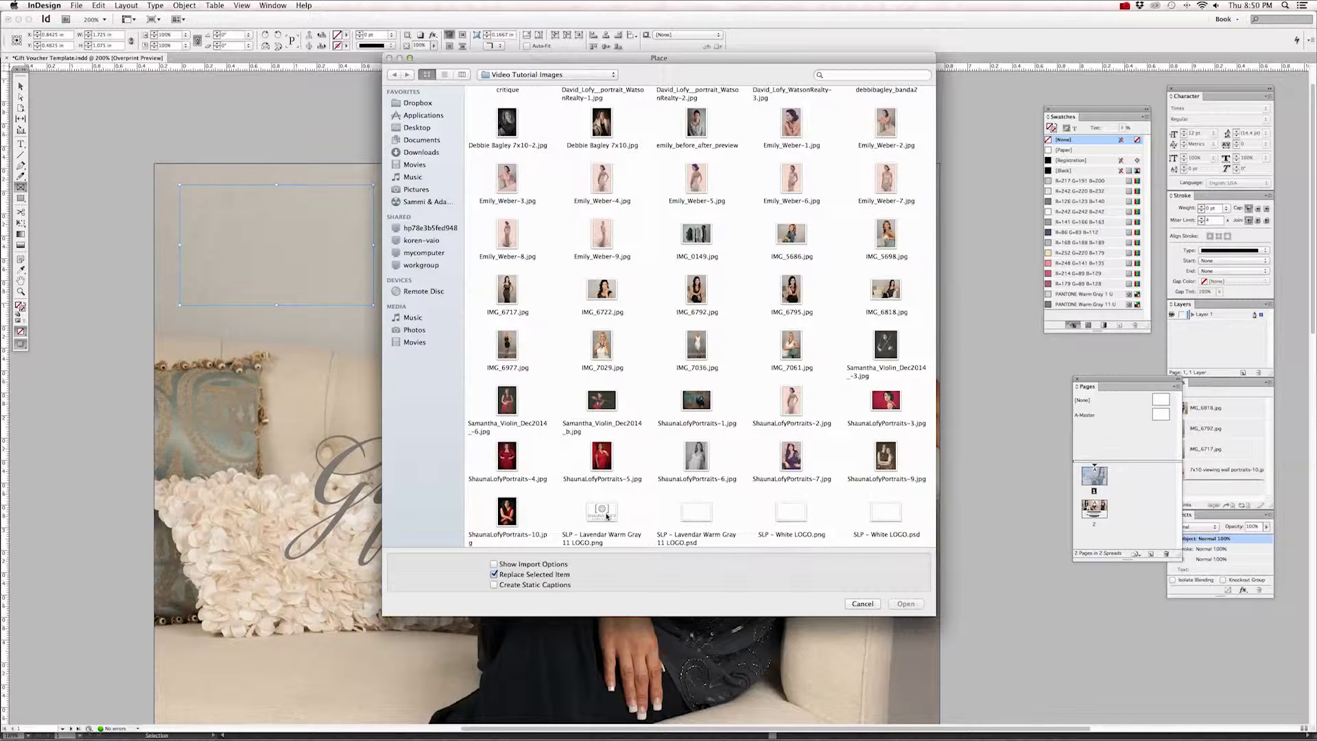
click(606, 515)
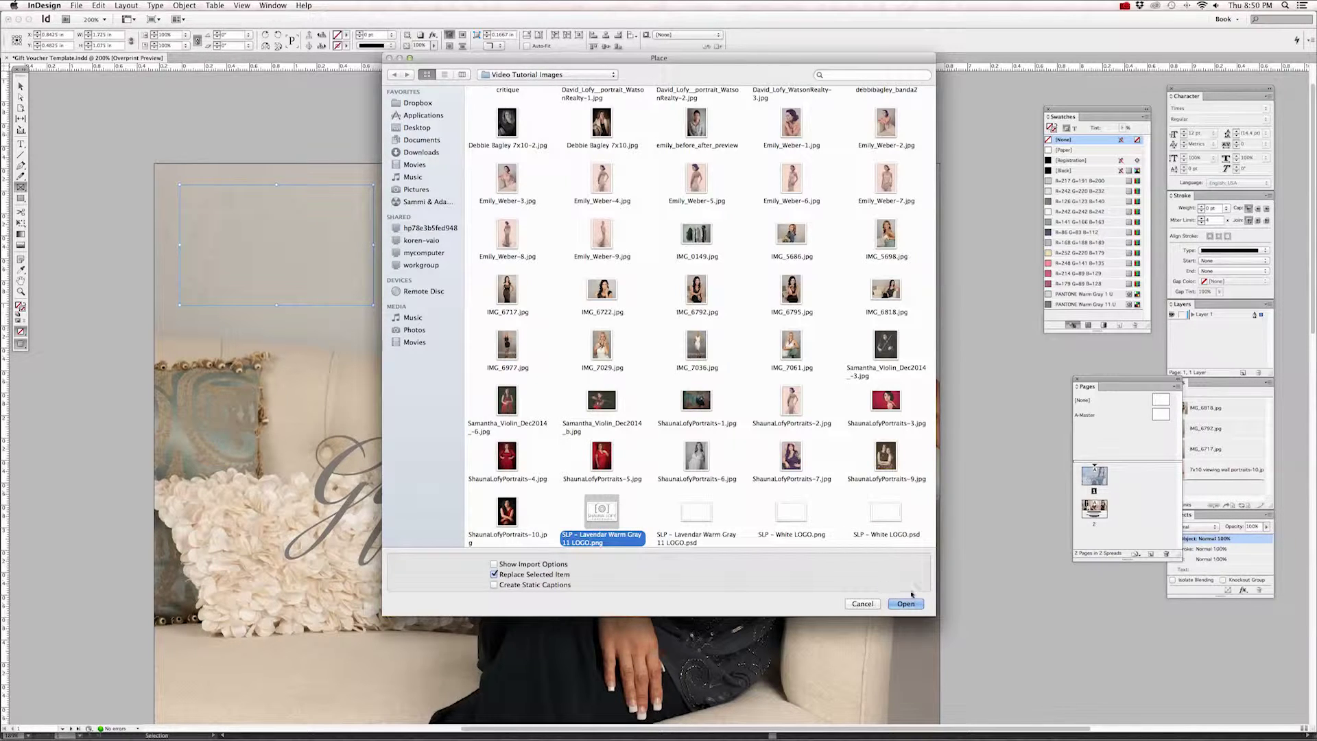
click(906, 604)
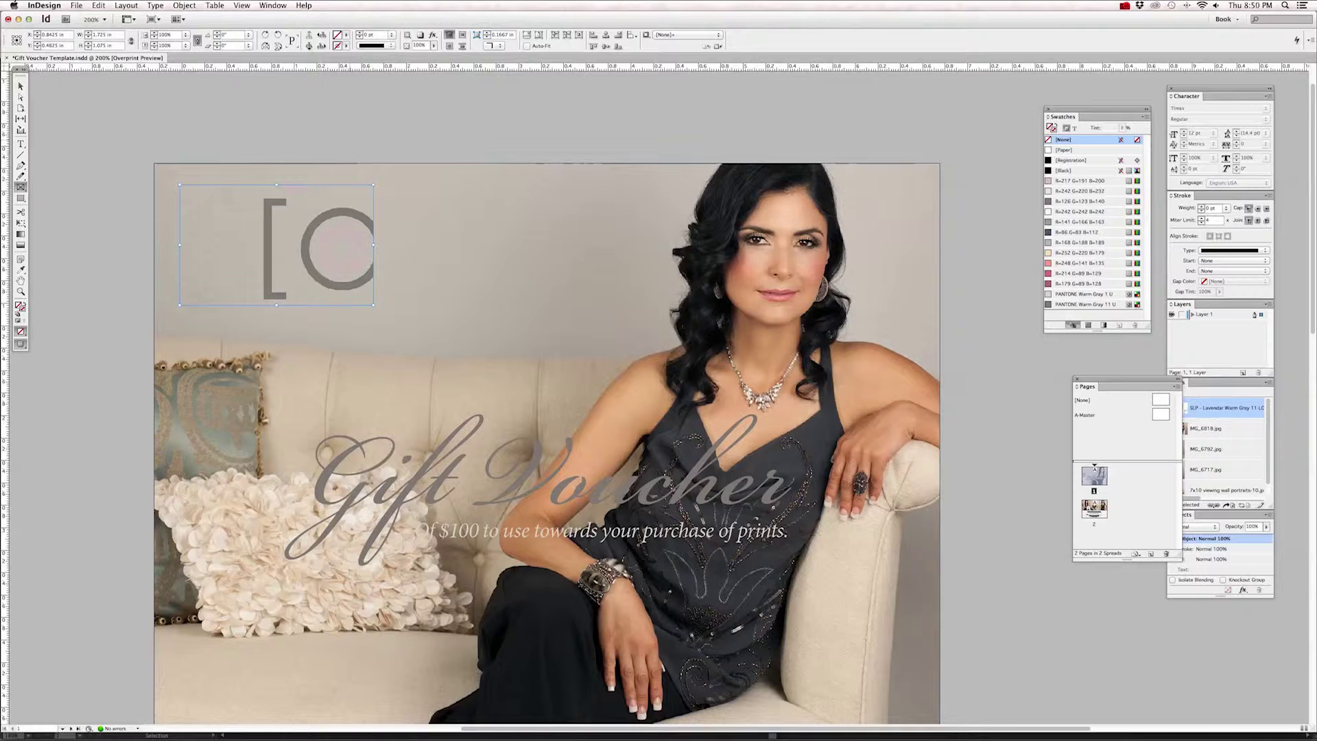
- Fit the placed PNG logo so it fills its frame proportionally
click(184, 5)
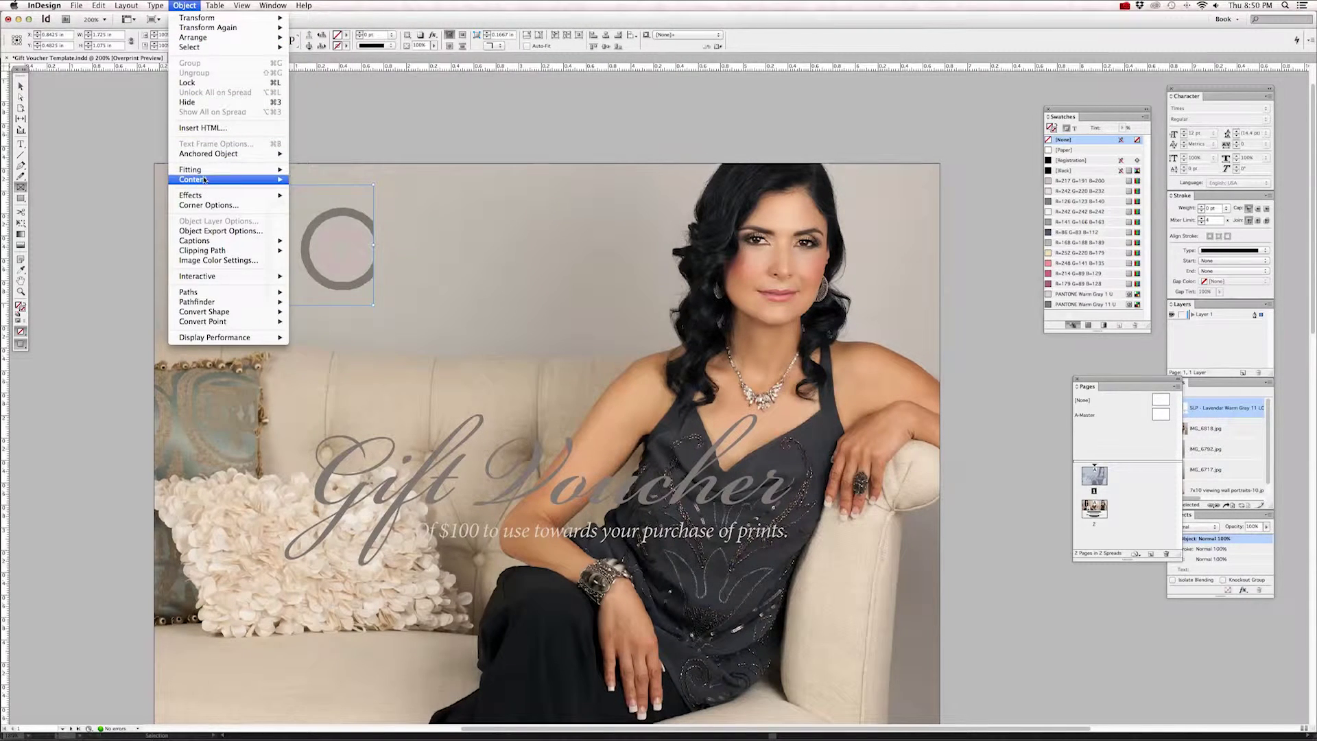
mouse_move(204, 173)
click(349, 172)
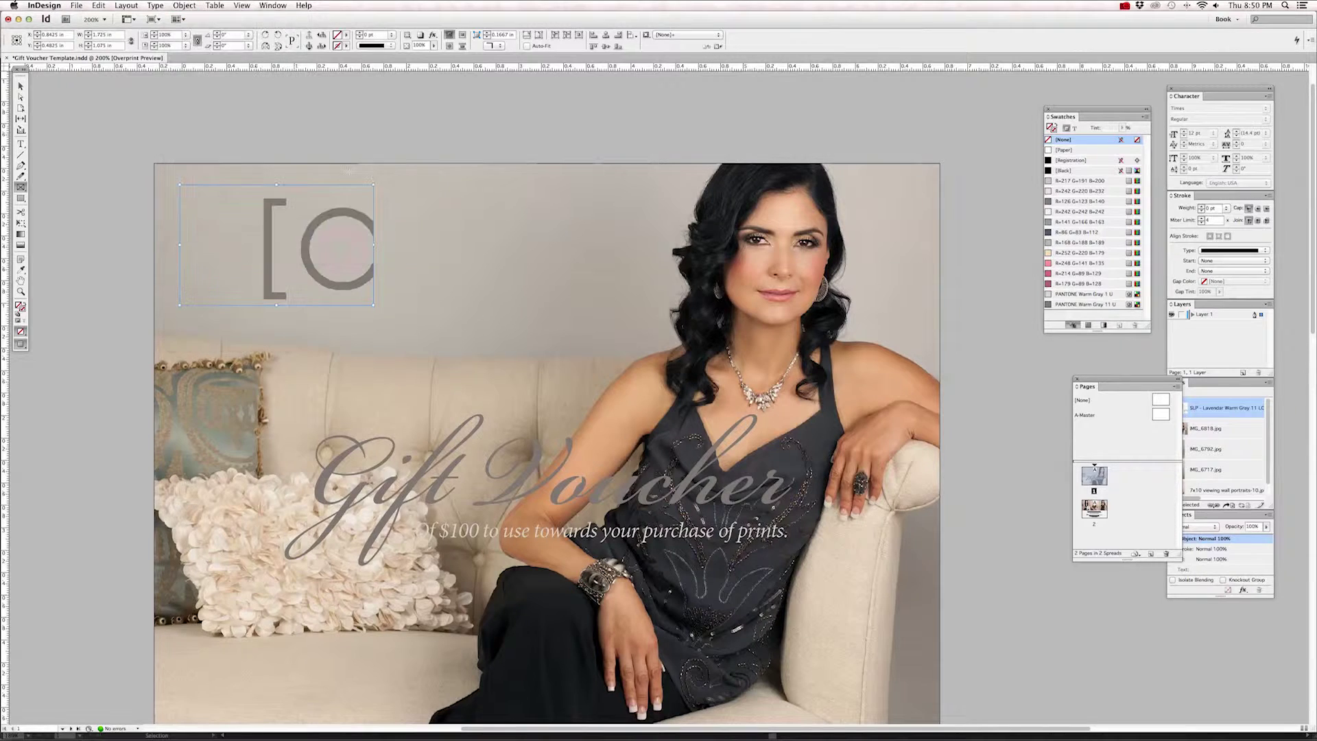
- Select the logo graphic inside its frame and scale it down until the full lettering fits within the frame
click(191, 5)
mouse_move(190, 48)
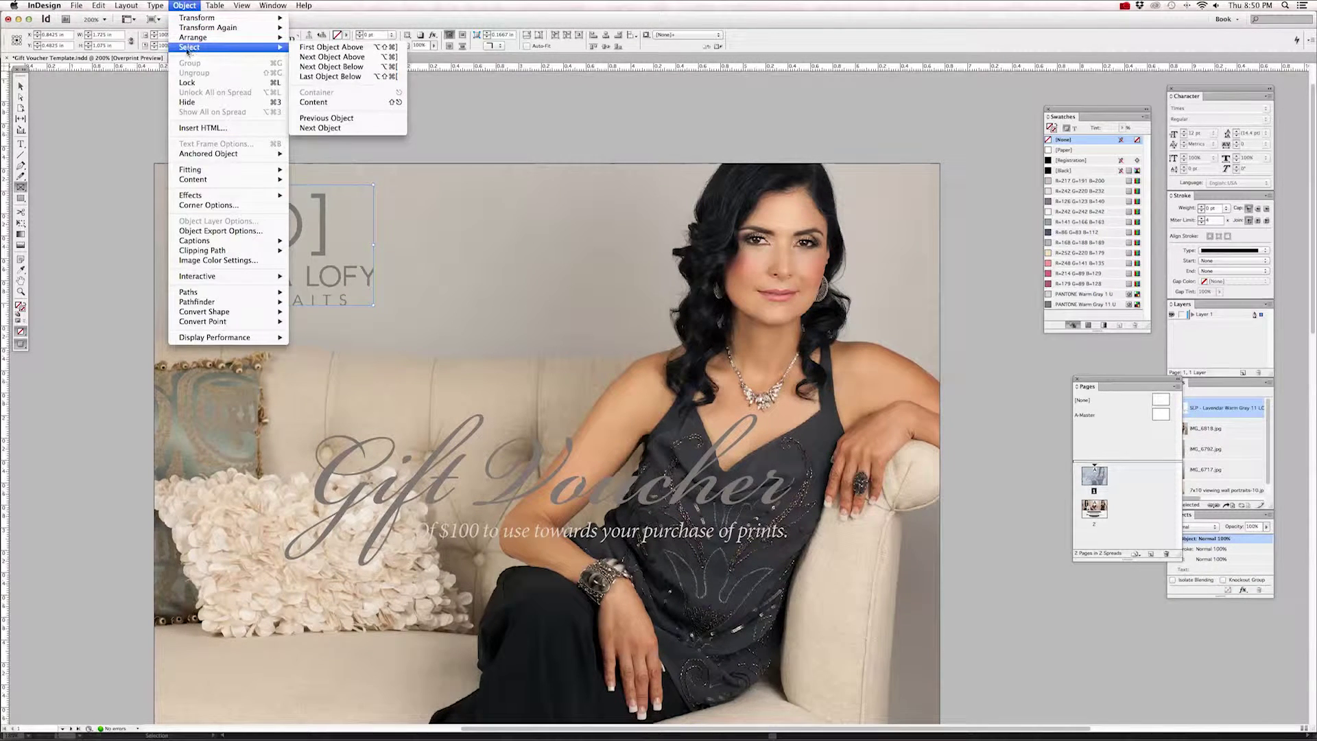
click(325, 103)
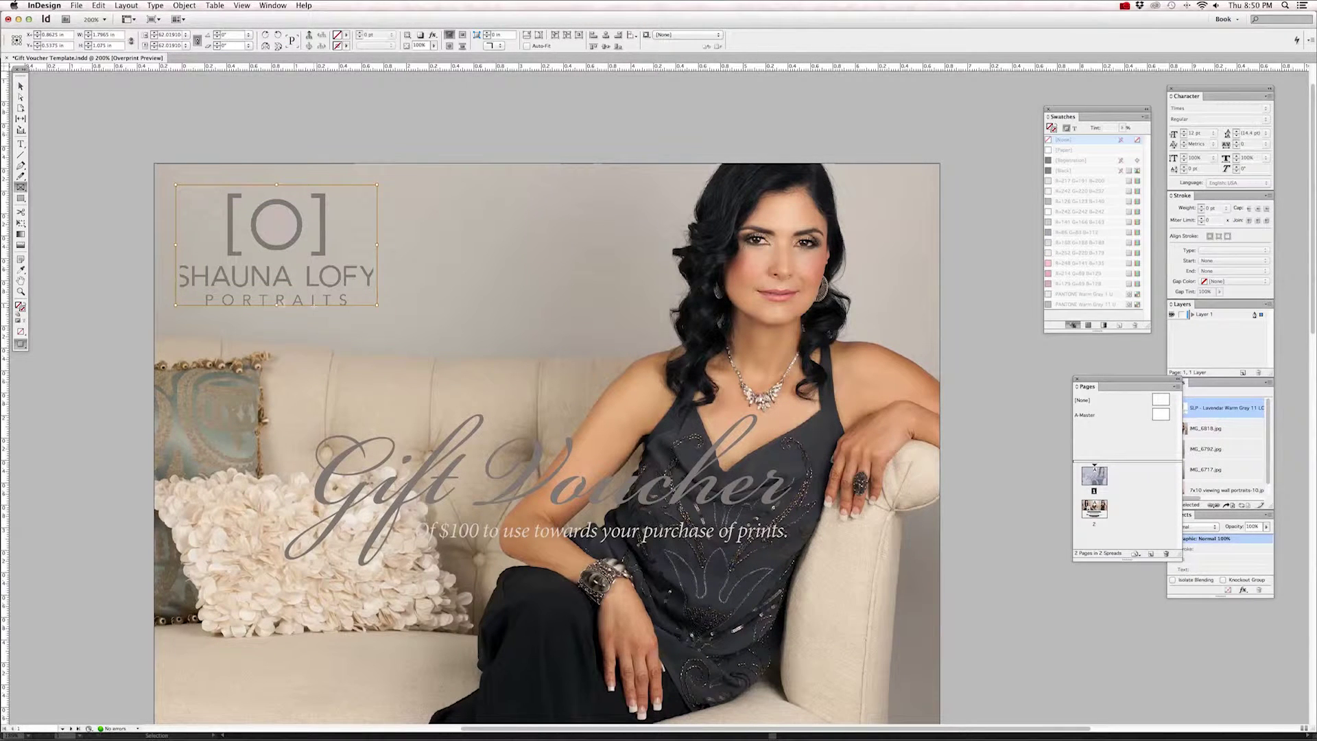
key(v)
drag(378, 308, 364, 295)
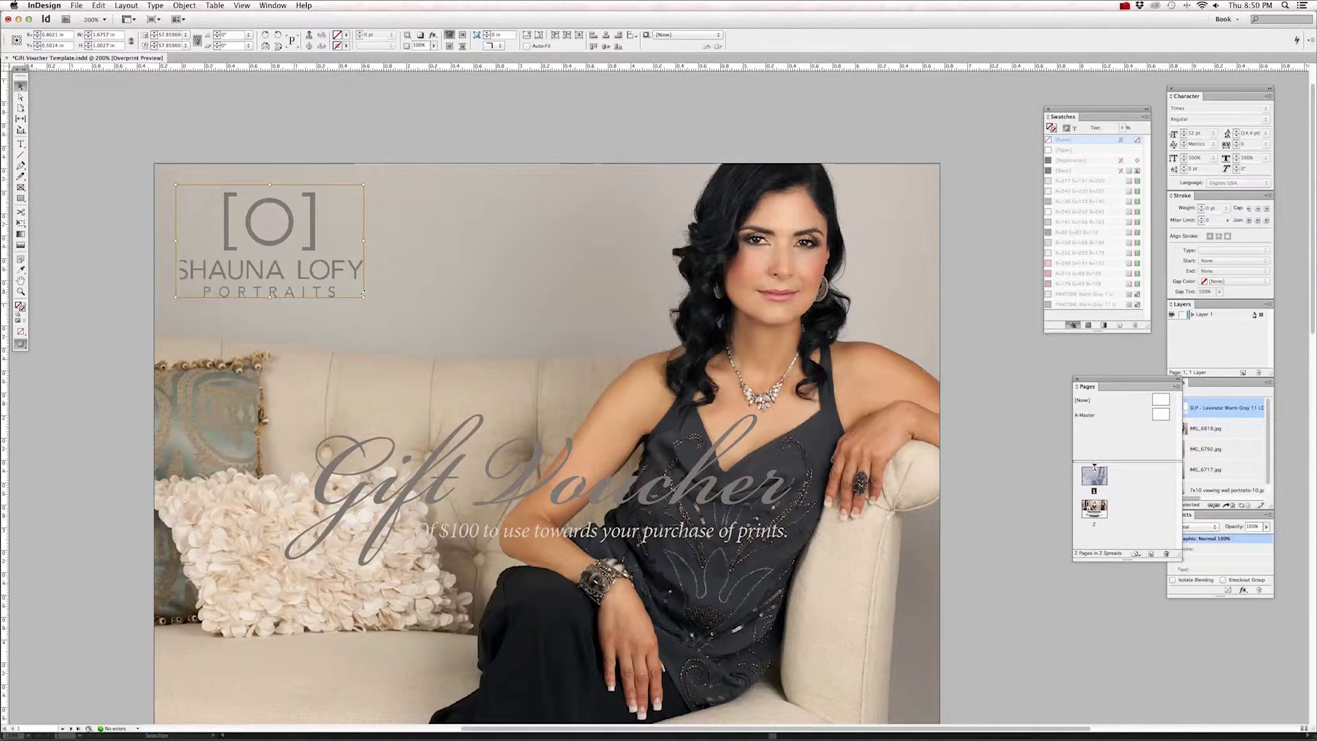
drag(176, 297, 204, 287)
- Deselect the scaled logo graphic and reselect its containing frame
click(273, 123)
click(303, 217)
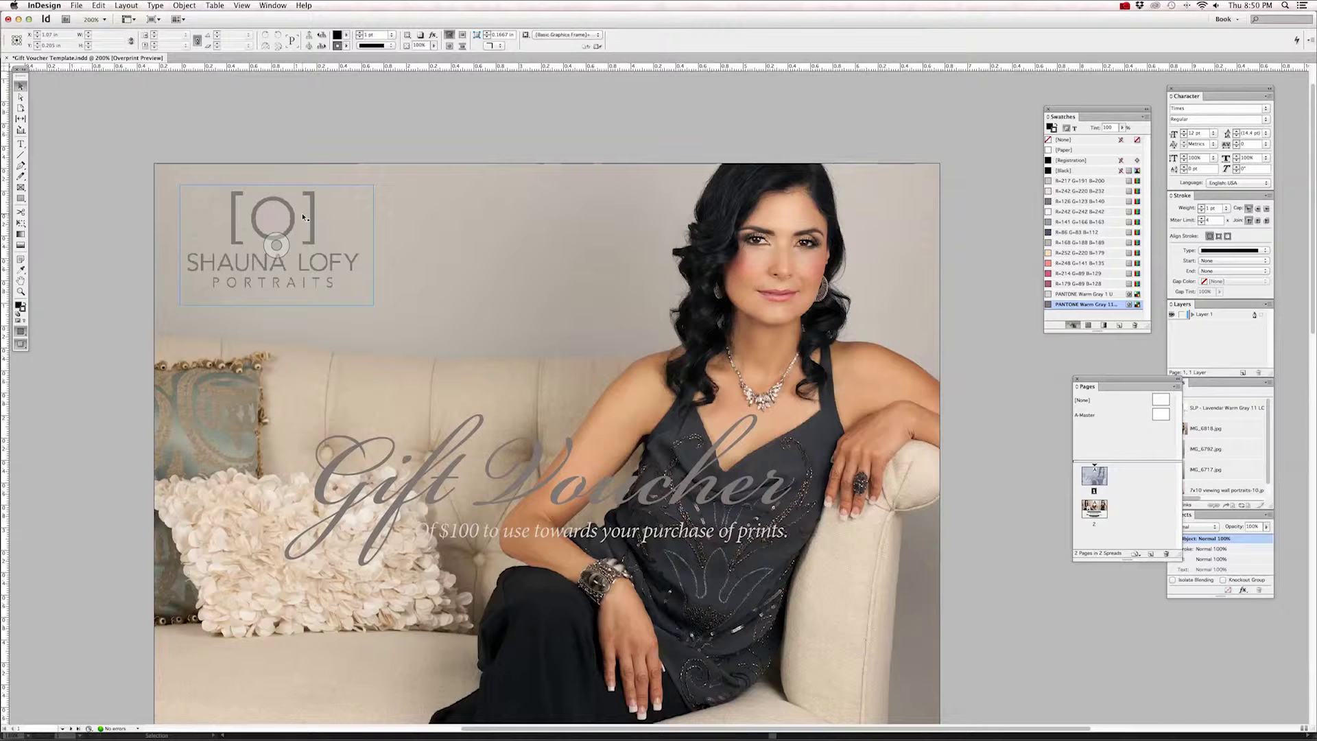
click(570, 254)
click(426, 104)
click(293, 228)
- Switch to Illustrator and show the whole artboard of the SLP_Branding 2014.ai document
mouse_move(708, 720)
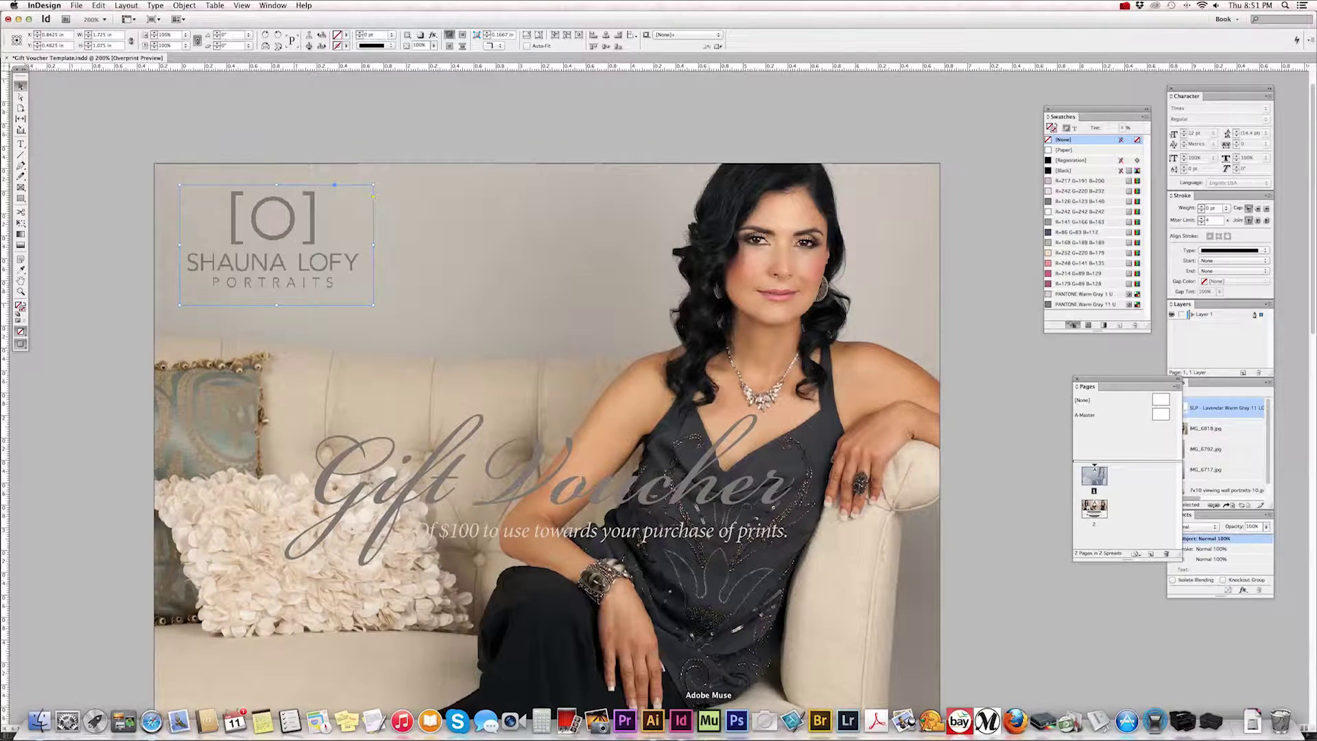
click(657, 724)
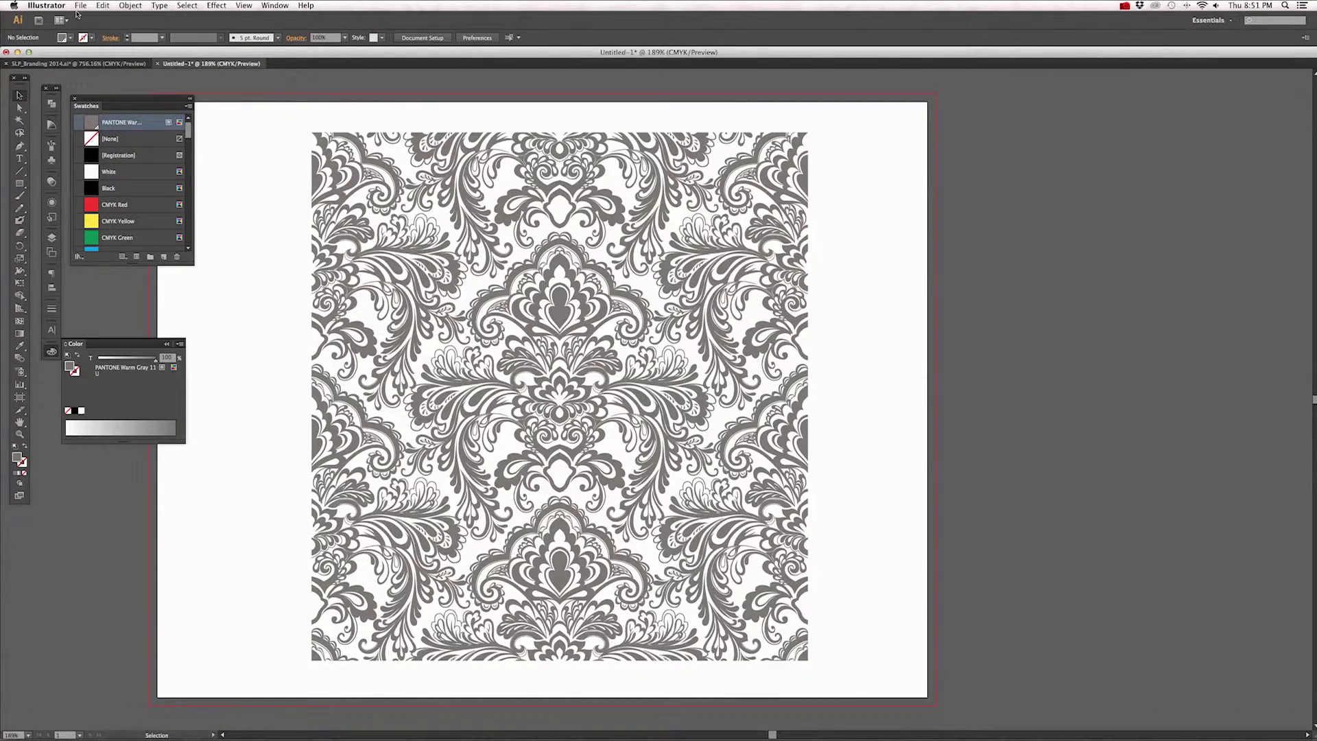
click(88, 64)
key(v)
key(super+0)
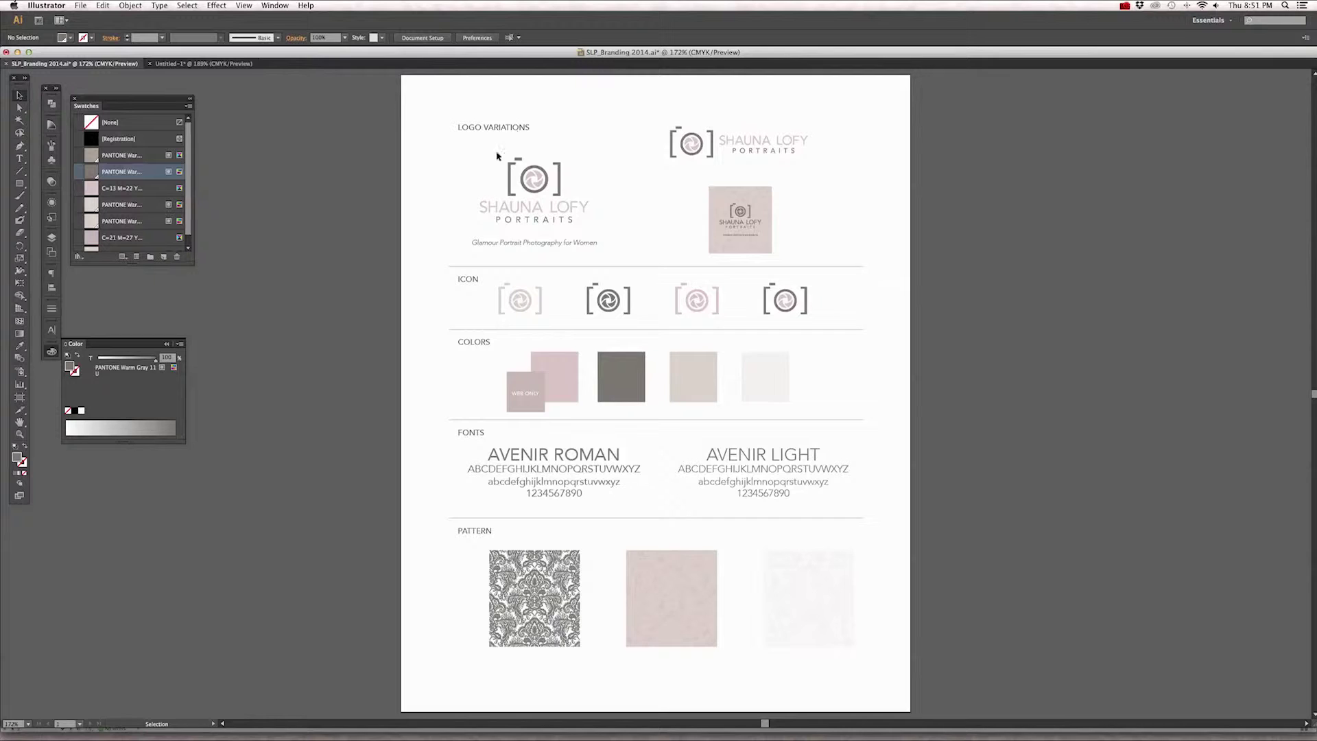
- Copy the stacked camera-icon logo, without its tagline, from the logo variations section of the branding sheet
drag(466, 147, 608, 234)
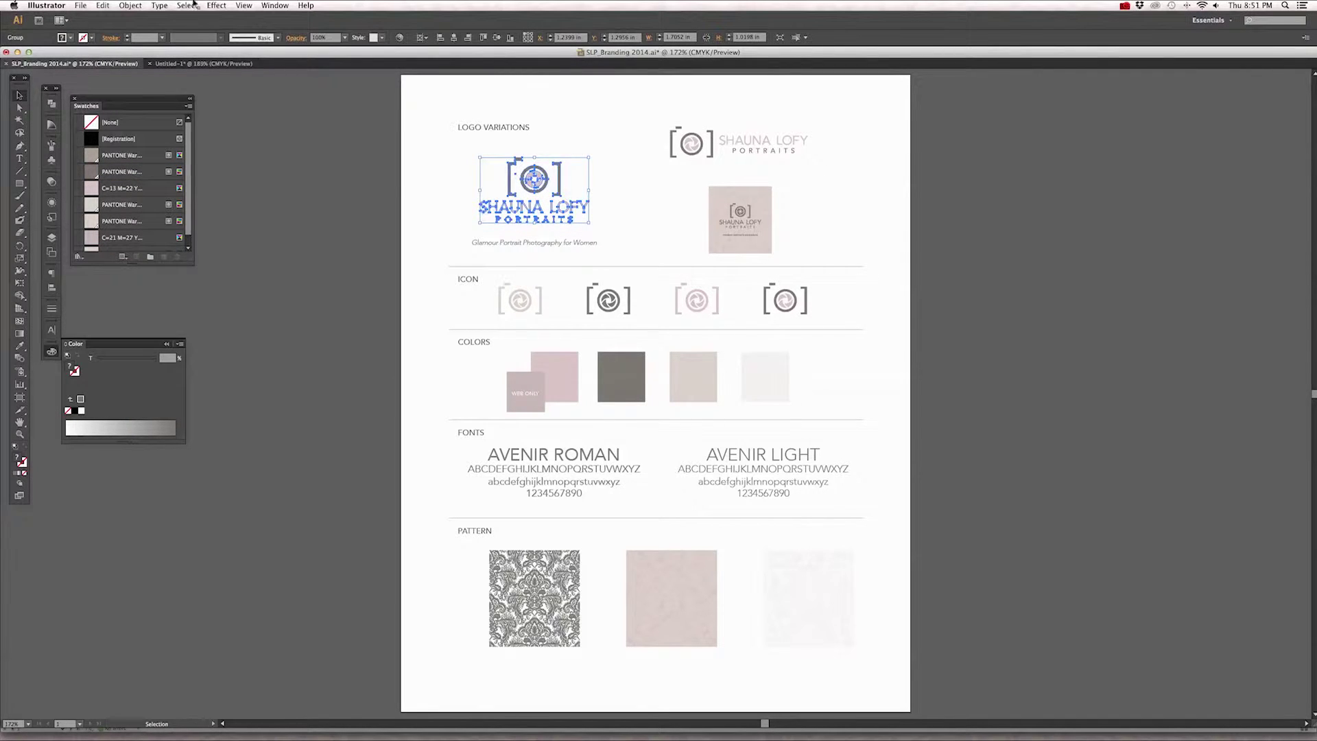
click(104, 8)
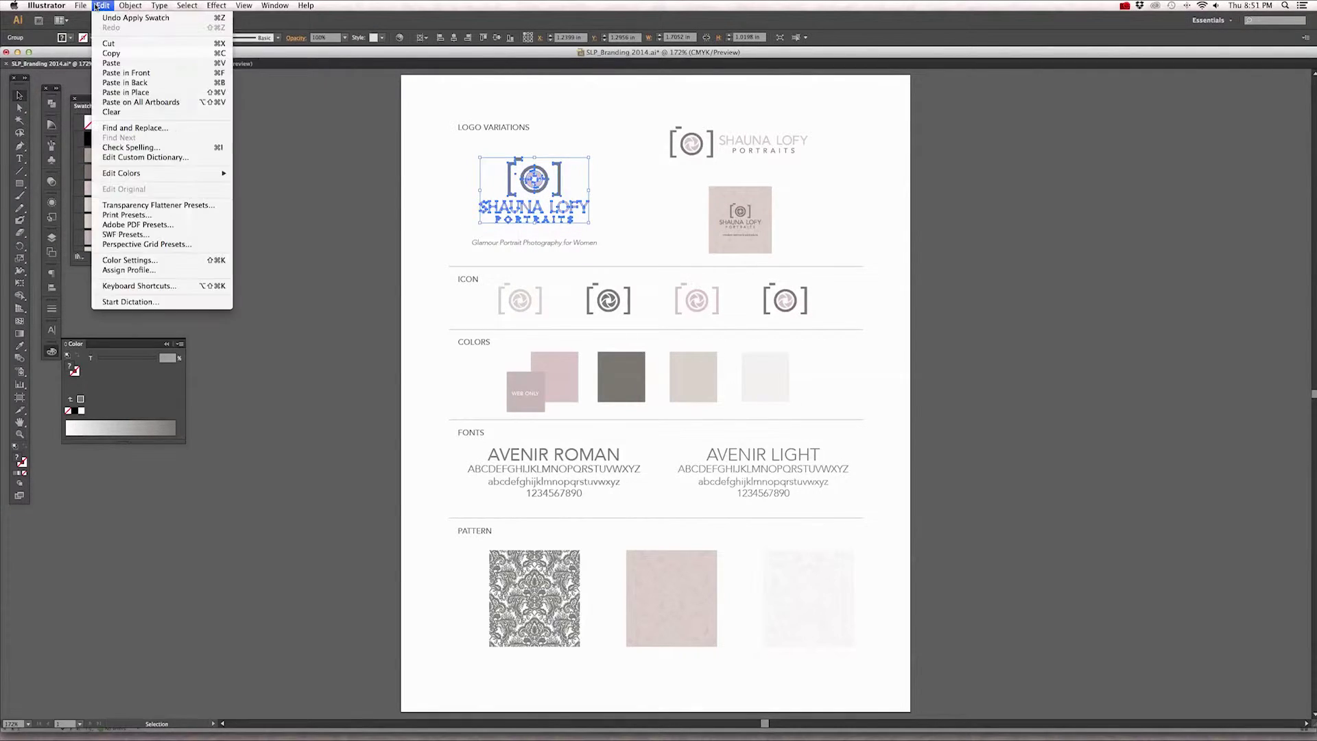
click(115, 53)
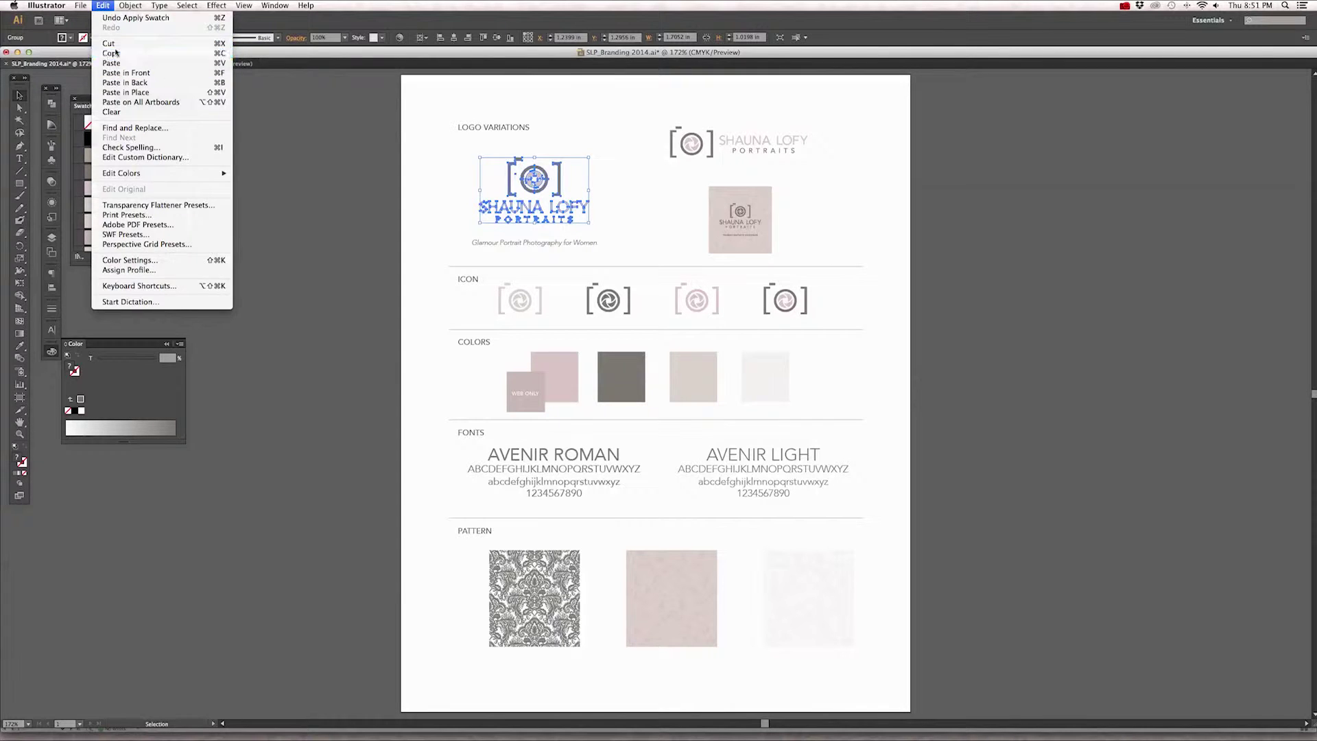
click(453, 450)
- Switch back to InDesign and replace the placed PNG logo near the page's upper-left corner with the logo copied from Illustrator
click(679, 731)
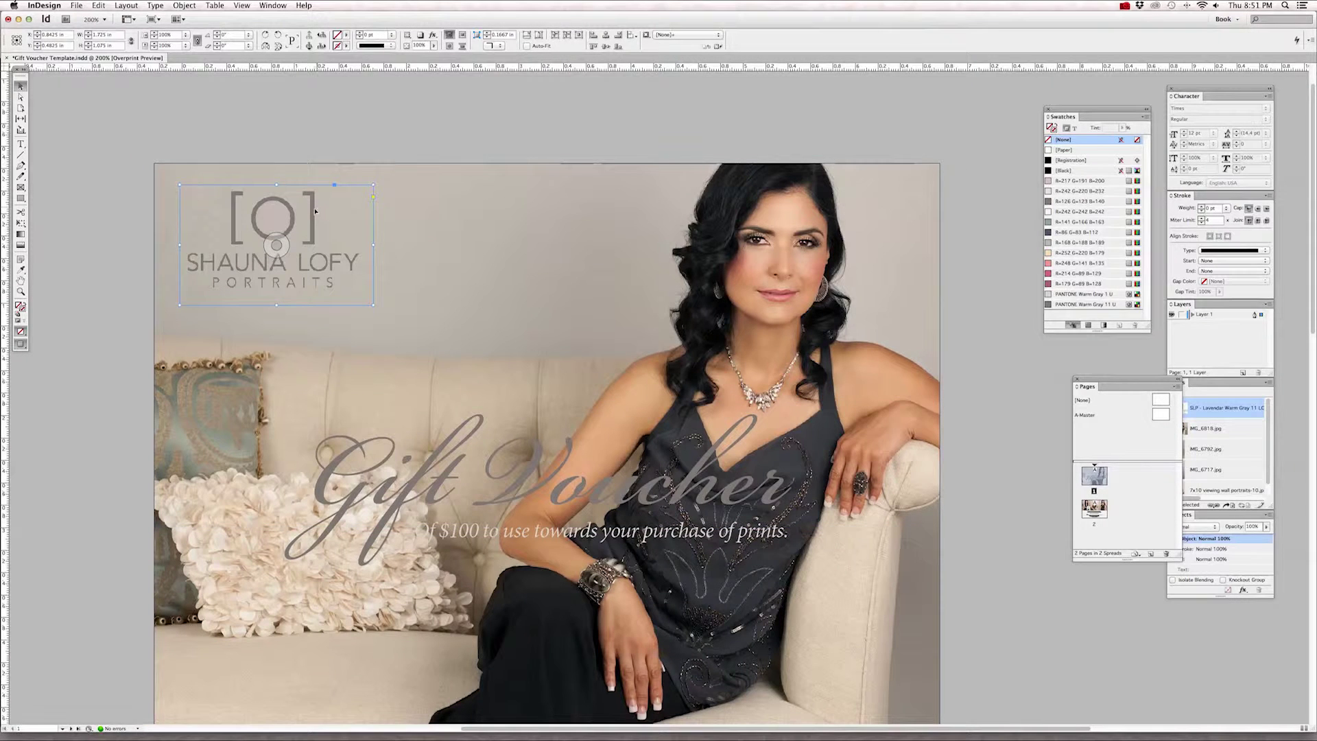
key(Delete)
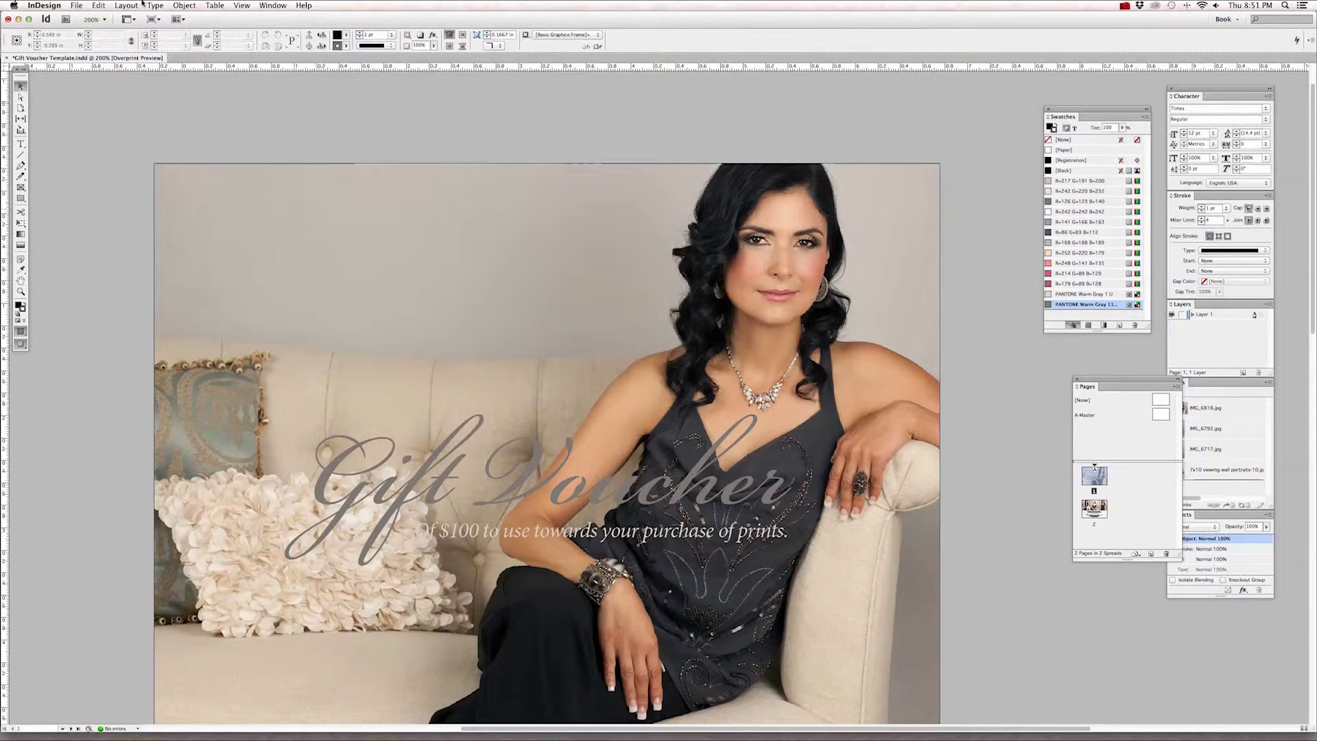
click(76, 6)
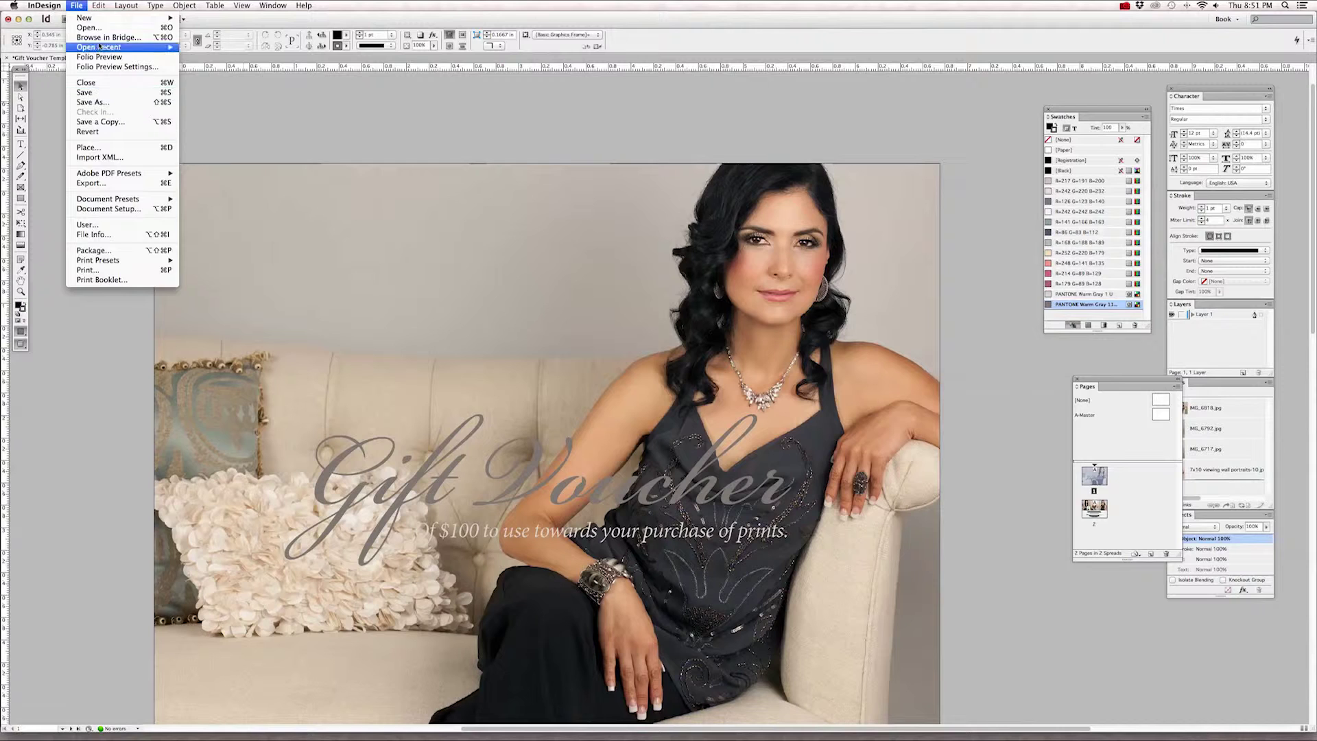
click(234, 85)
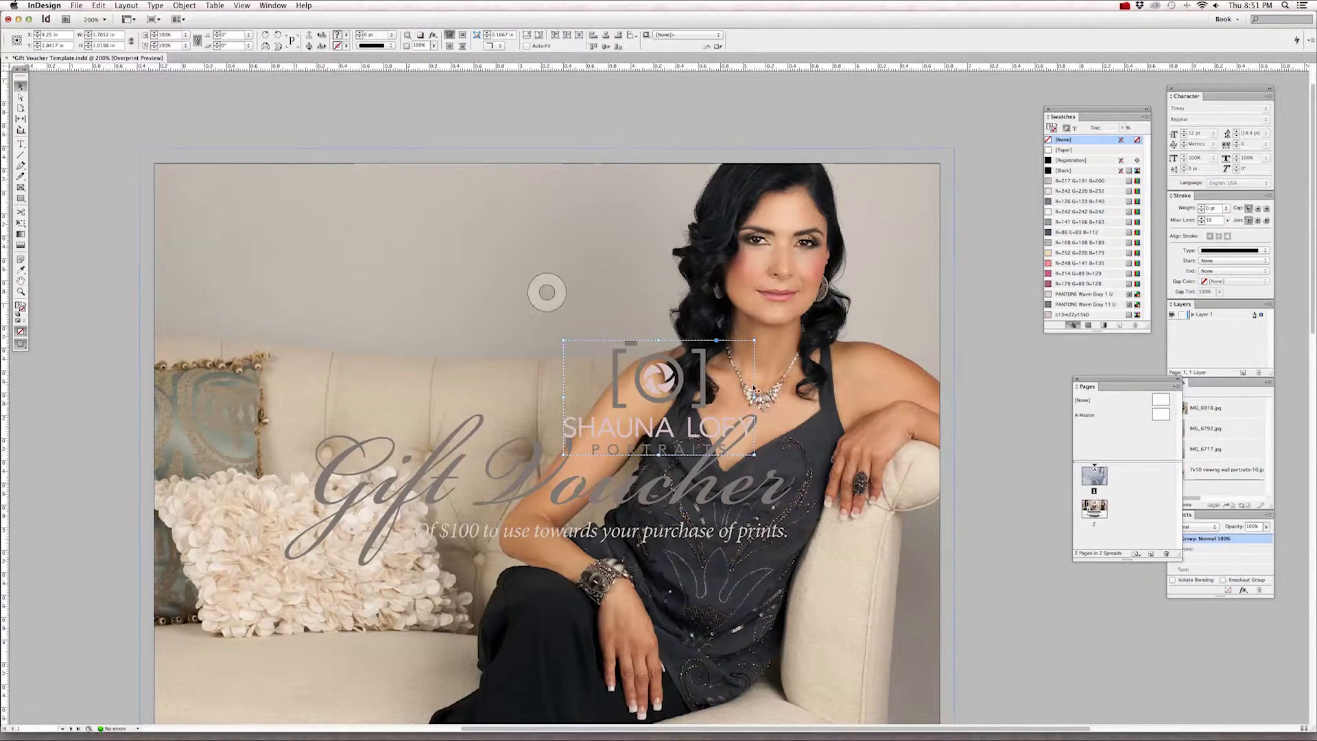
drag(669, 401, 313, 263)
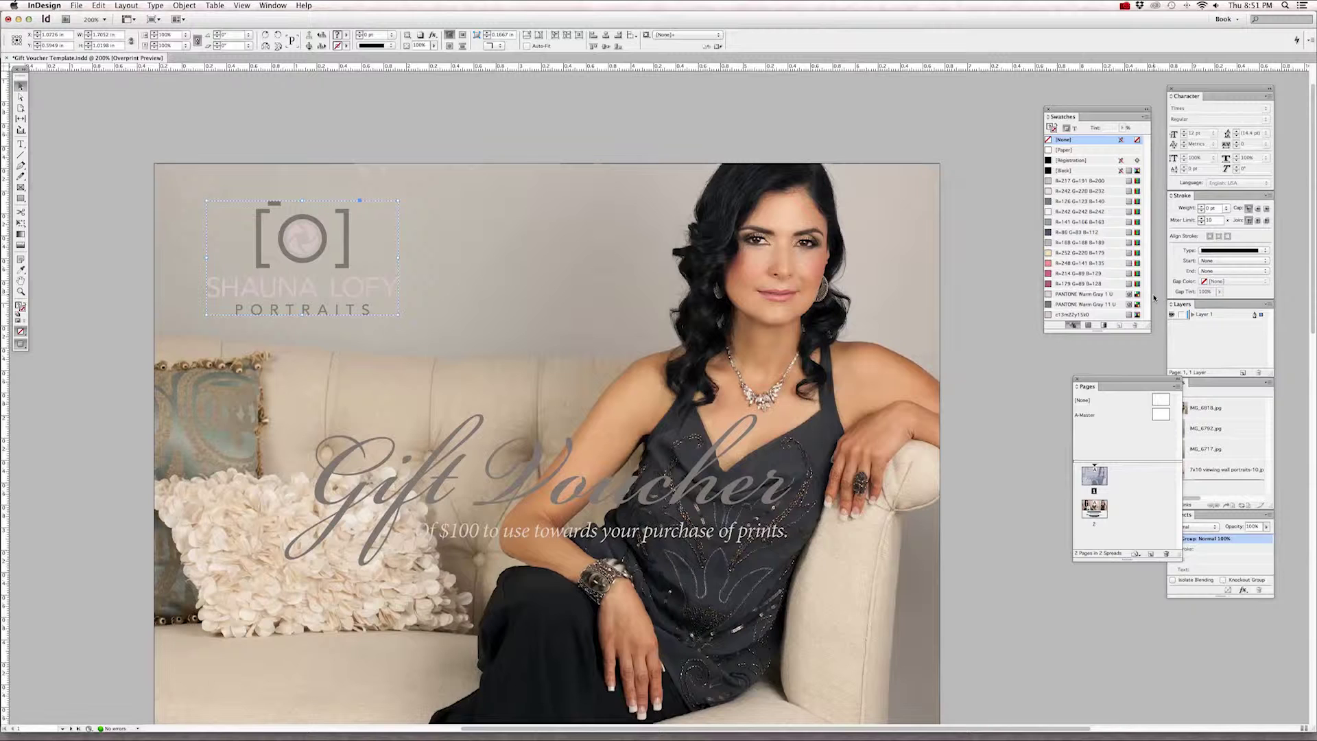
- Recolor the pasted logo's fill with the PANTONE Warm Gray 11 U swatch and deselect it
click(1052, 128)
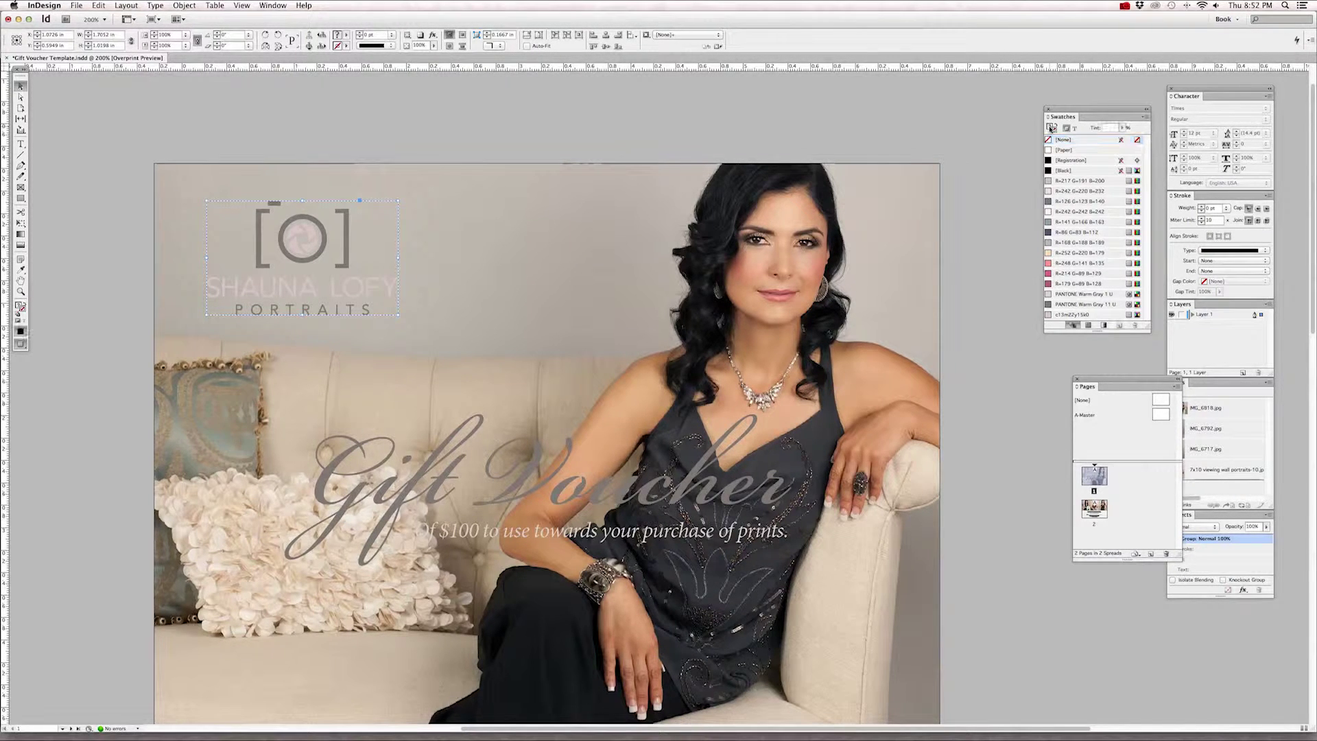
drag(1098, 336, 1098, 348)
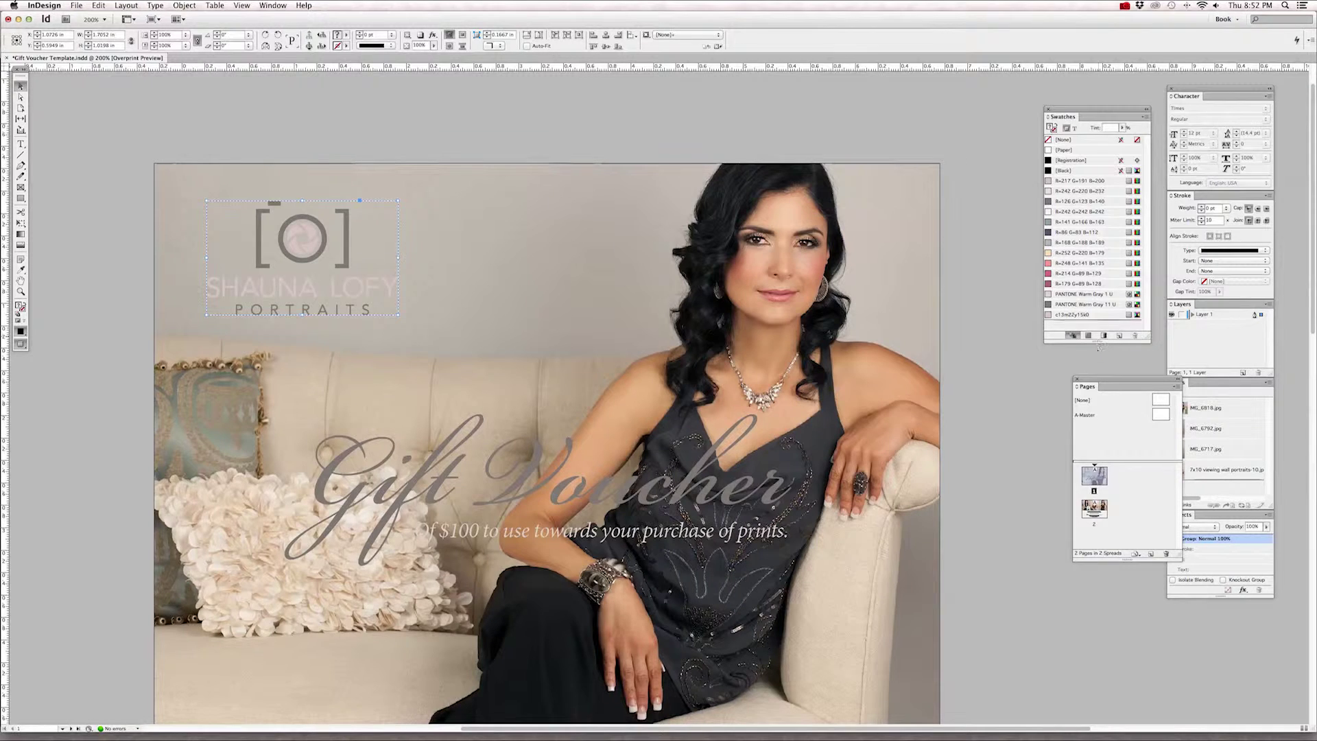
click(1092, 305)
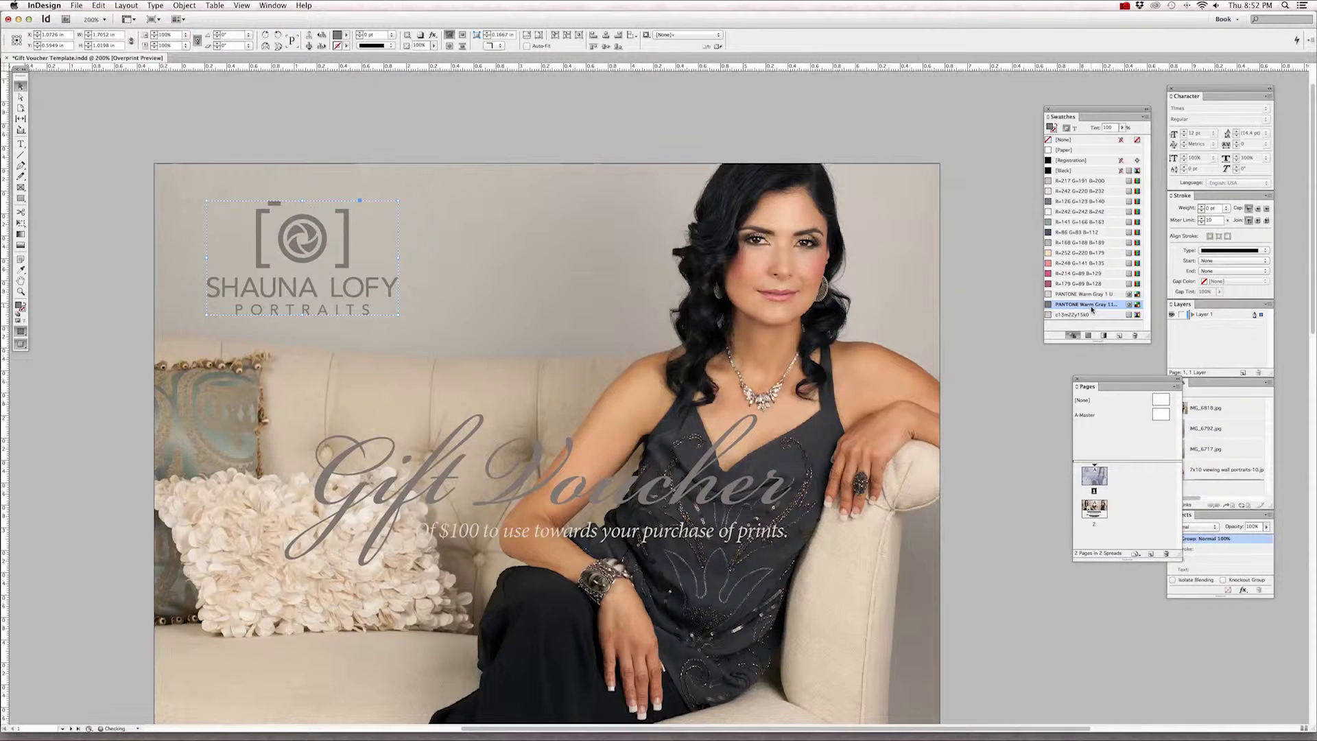
click(978, 291)
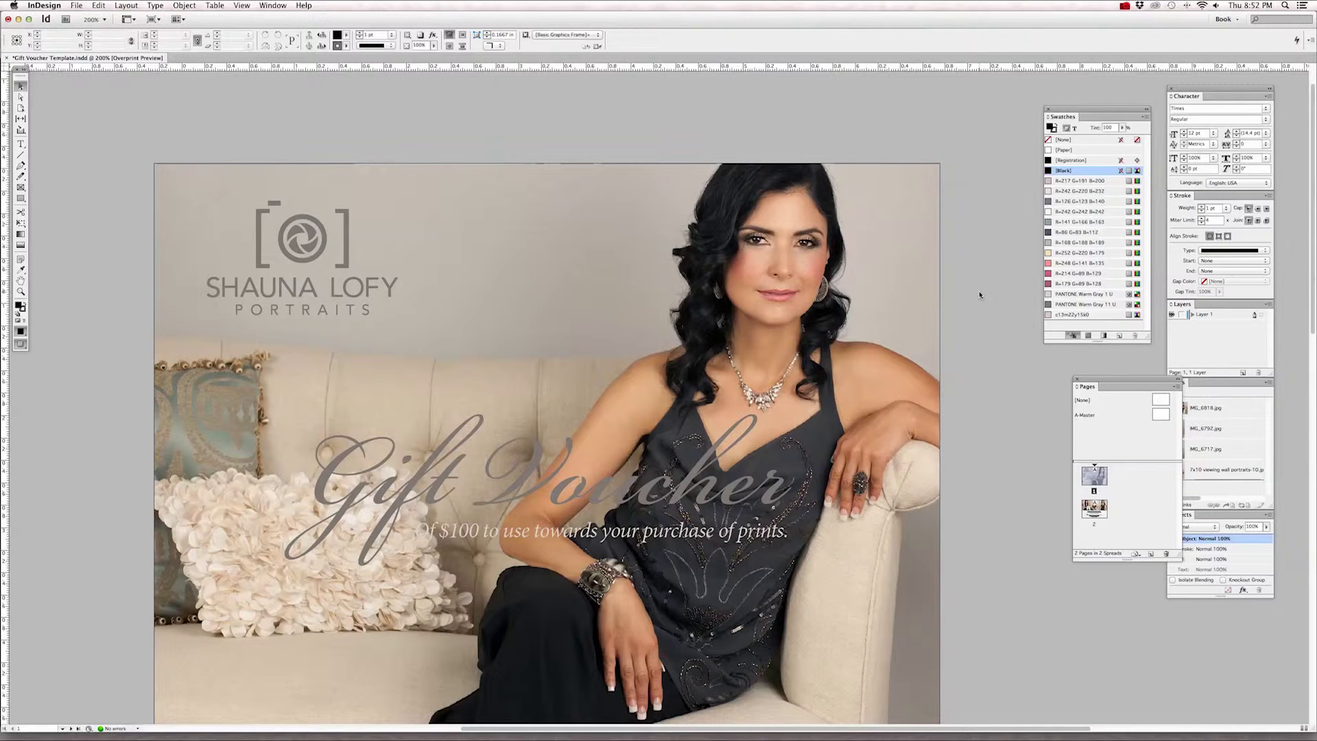
- Scale the logo down proportionally to about 1.14 in wide, keep it near the front page's upper-left corner, and deselect it
scroll(980, 295, right, 3)
click(439, 292)
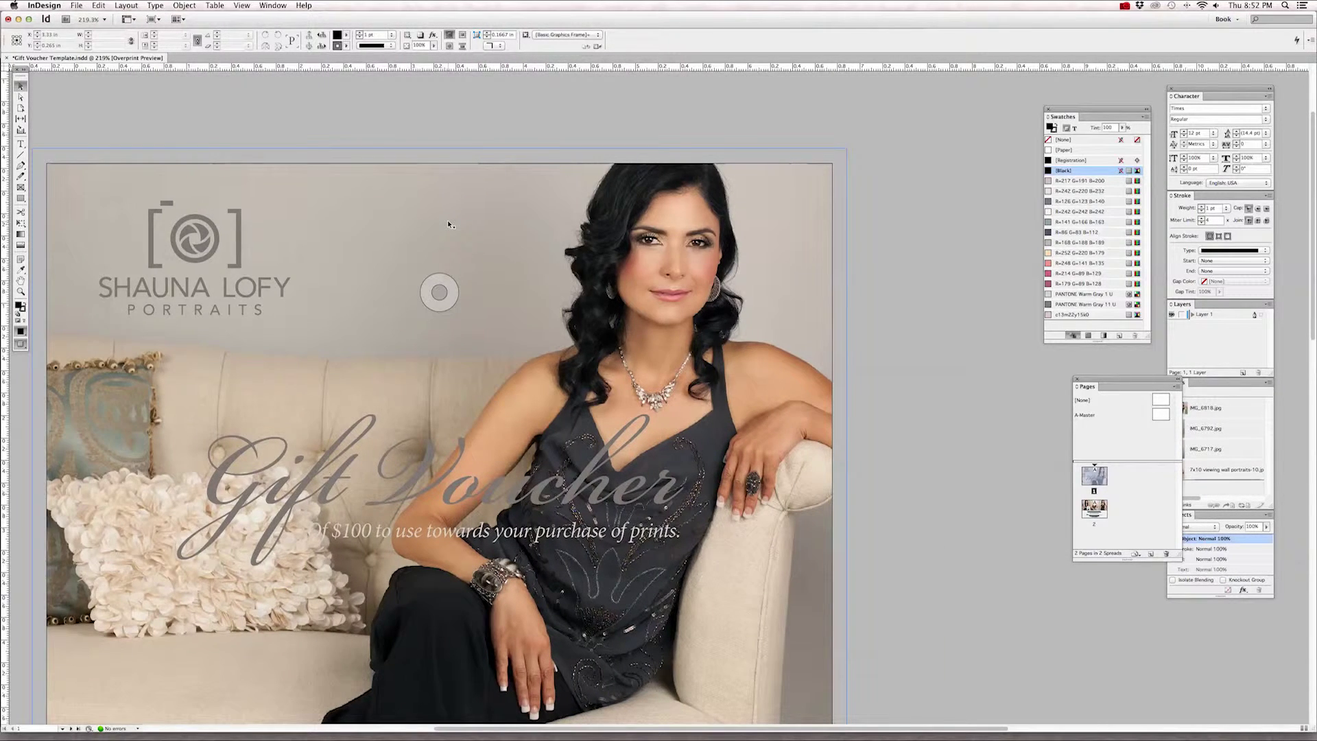
key(super+minus)
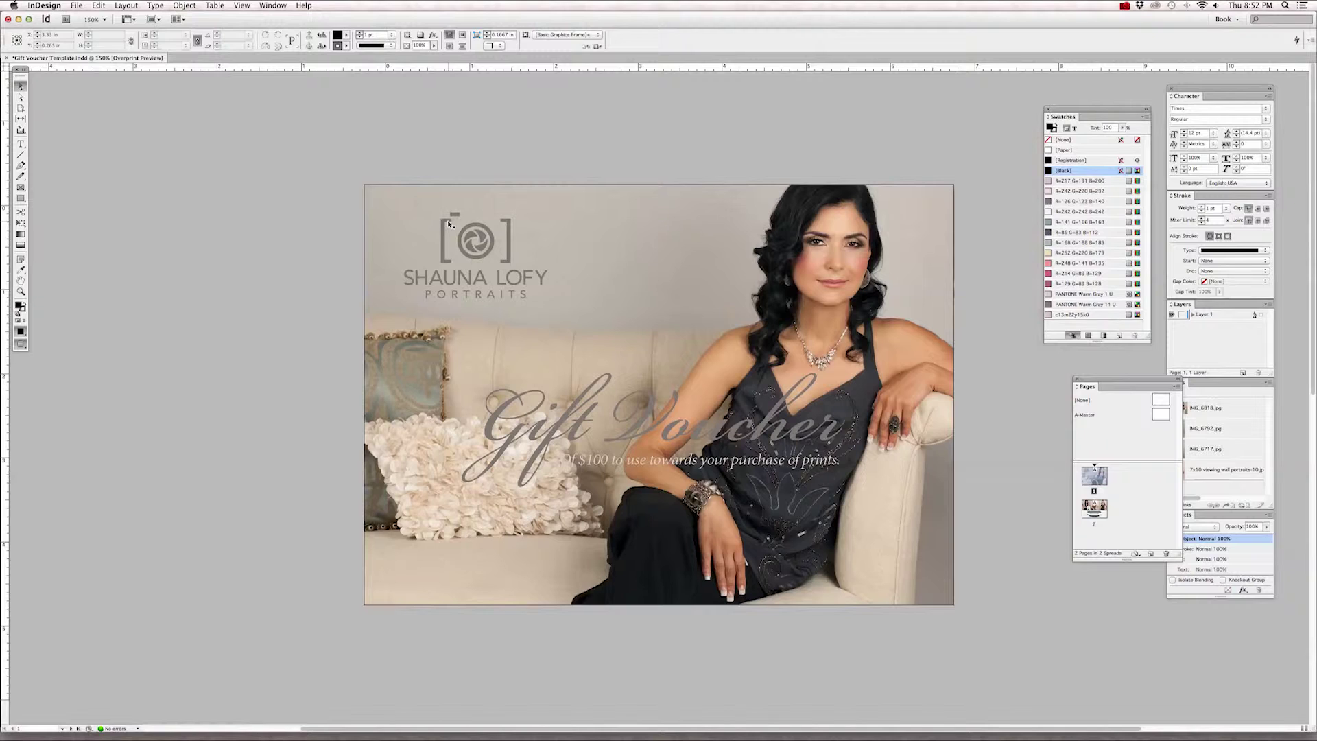
click(466, 236)
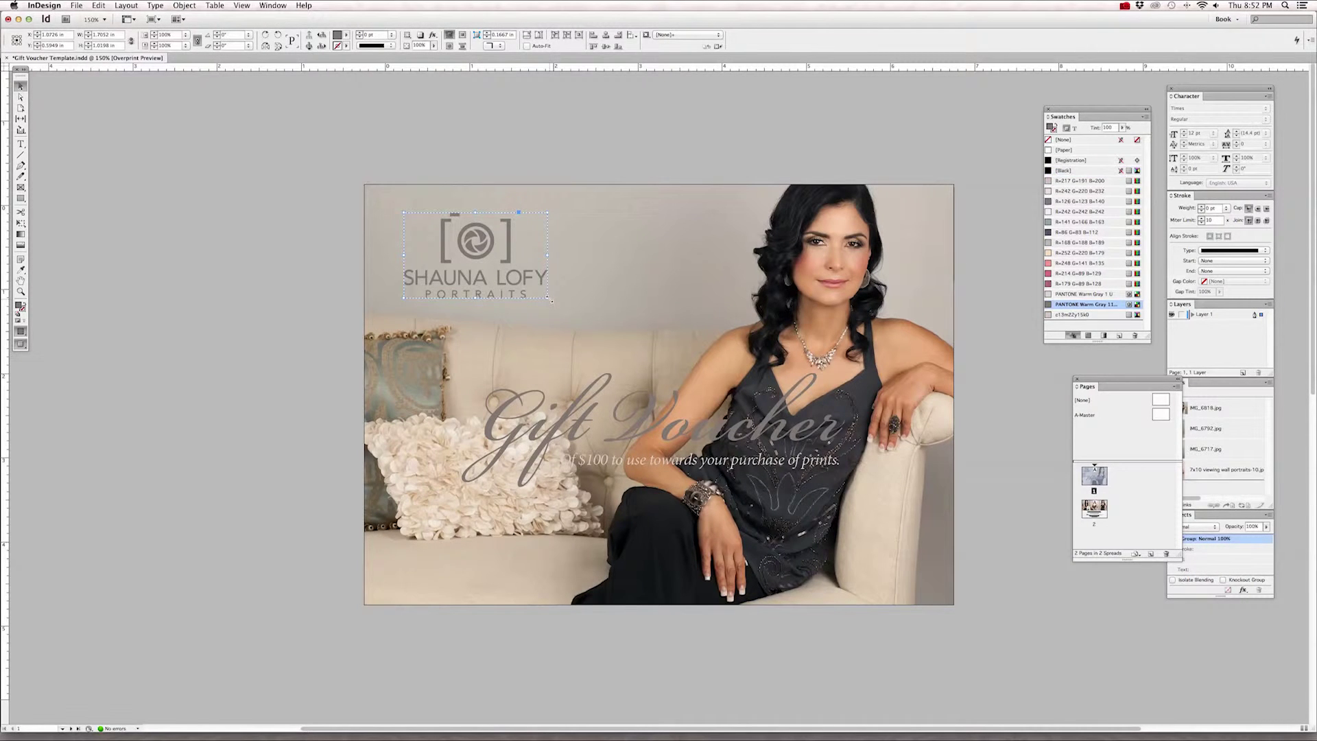
drag(551, 300, 455, 251)
click(475, 159)
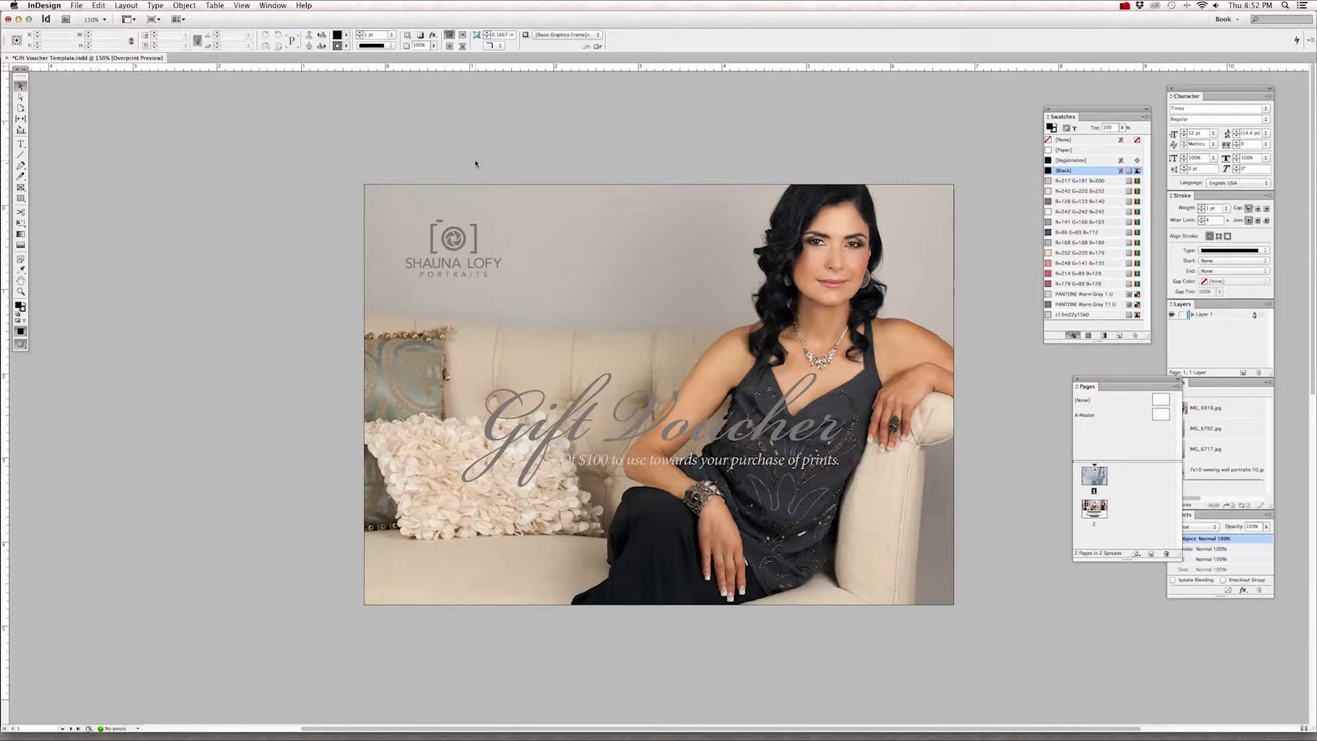
- Cut the logo from the front page and paste it onto page 2
click(456, 239)
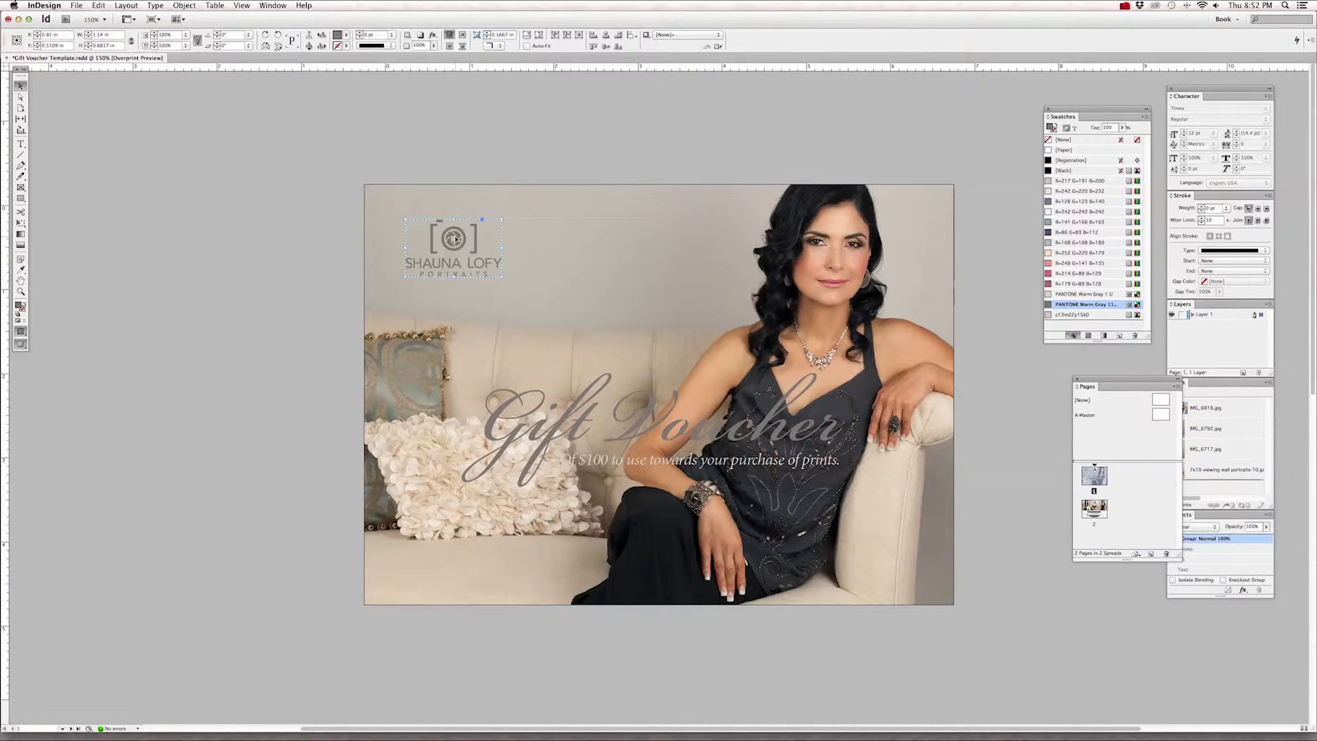
key(Delete)
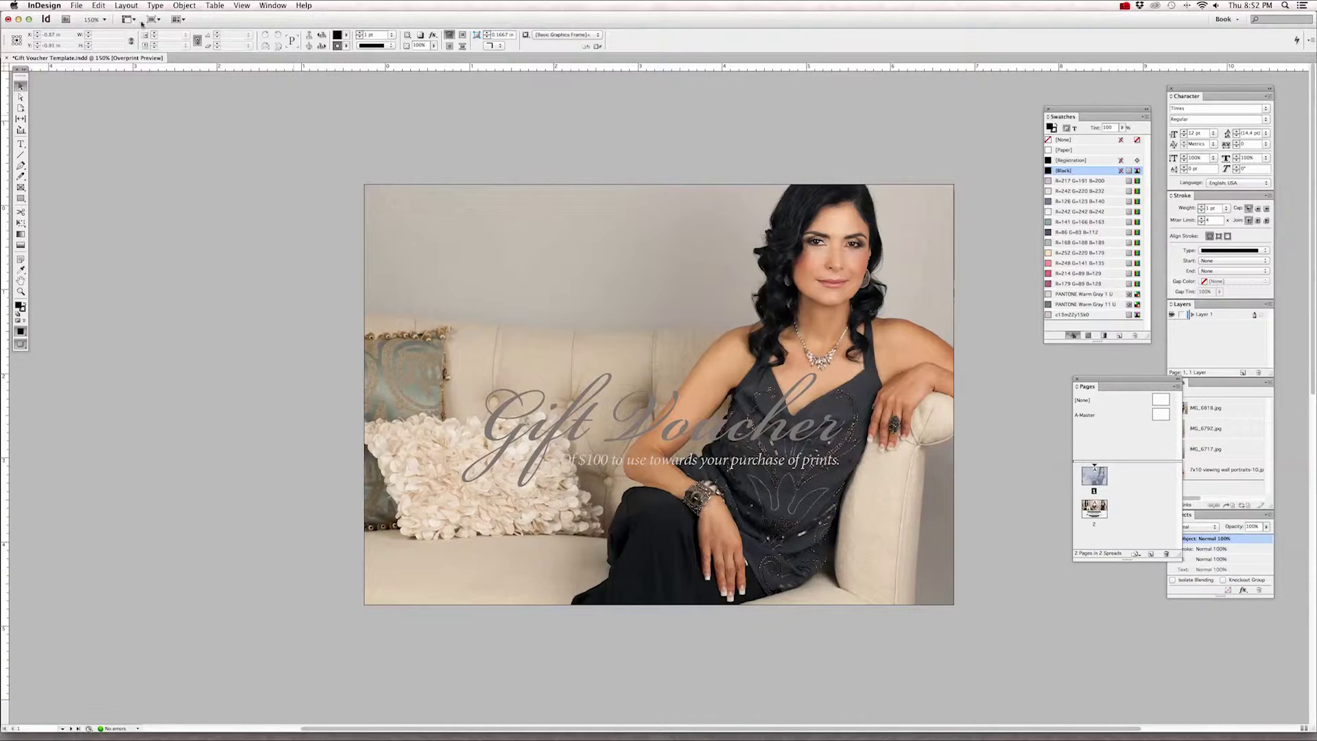
key(super+z)
click(98, 5)
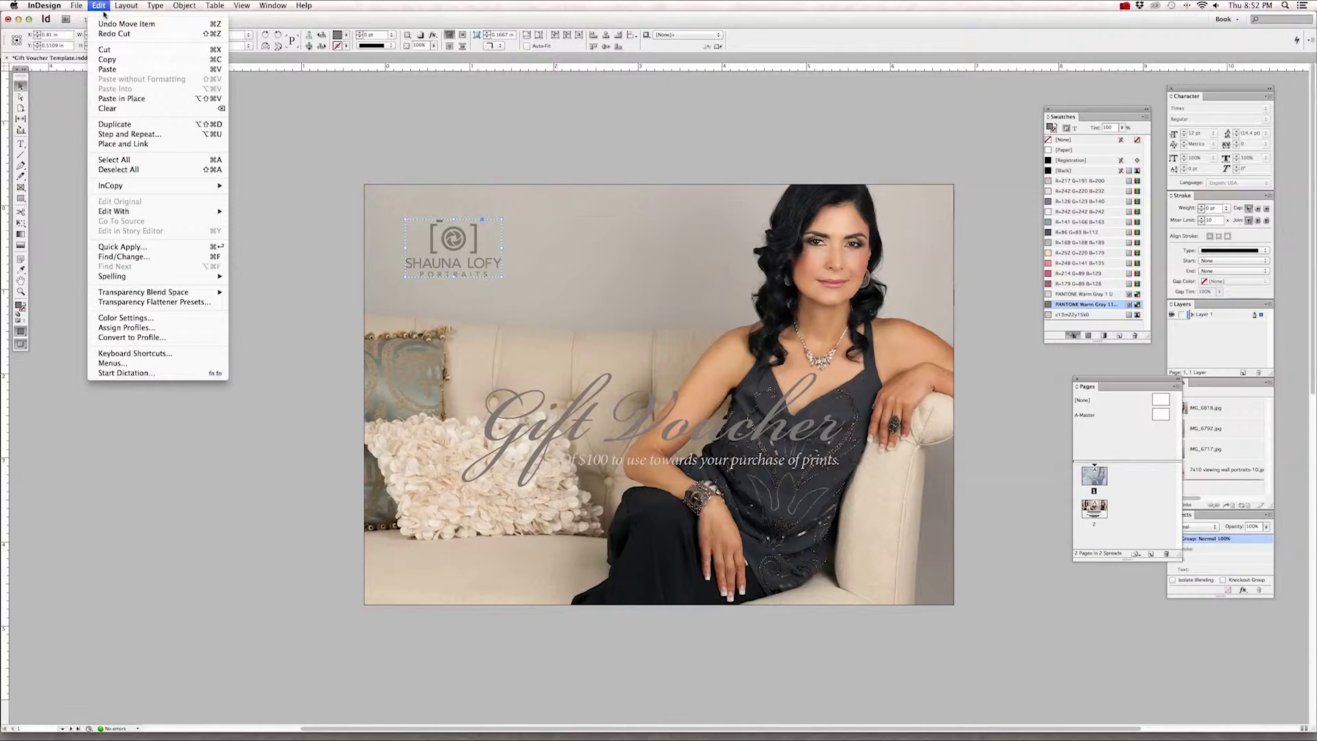
click(109, 52)
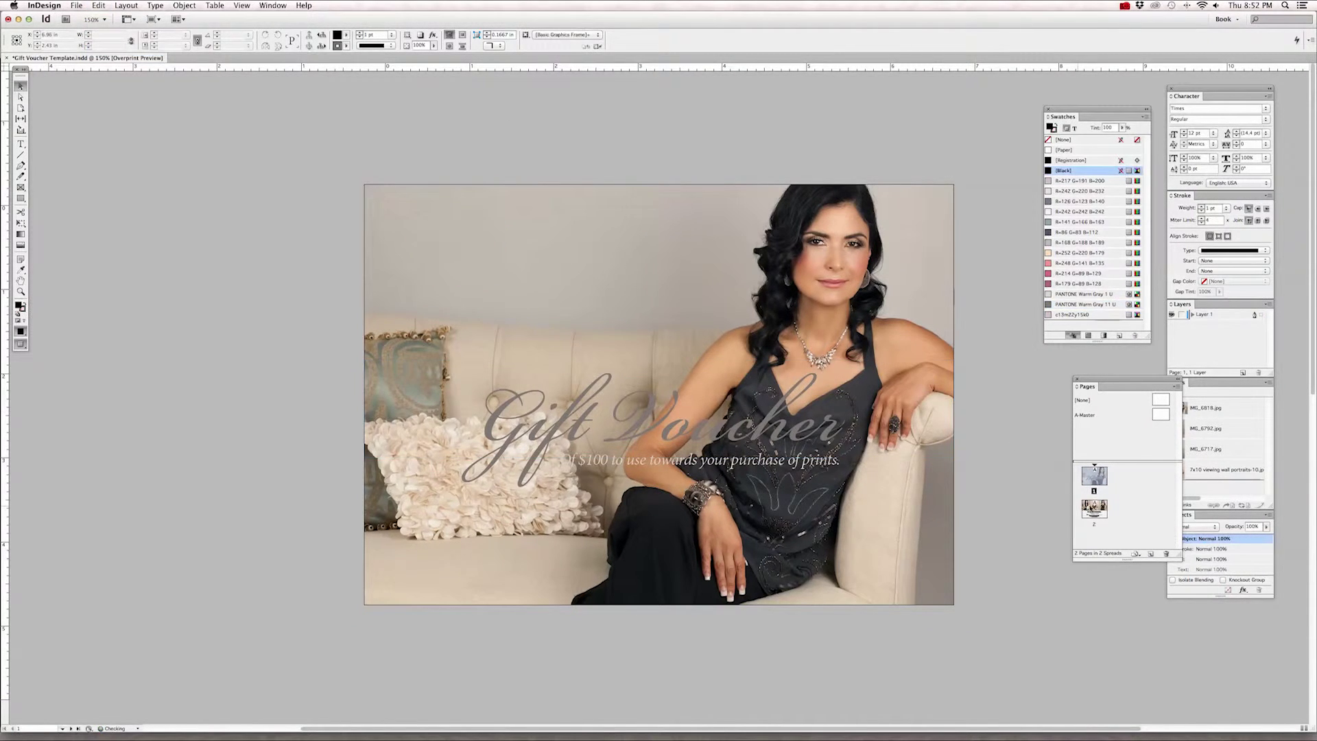
double_click(1097, 512)
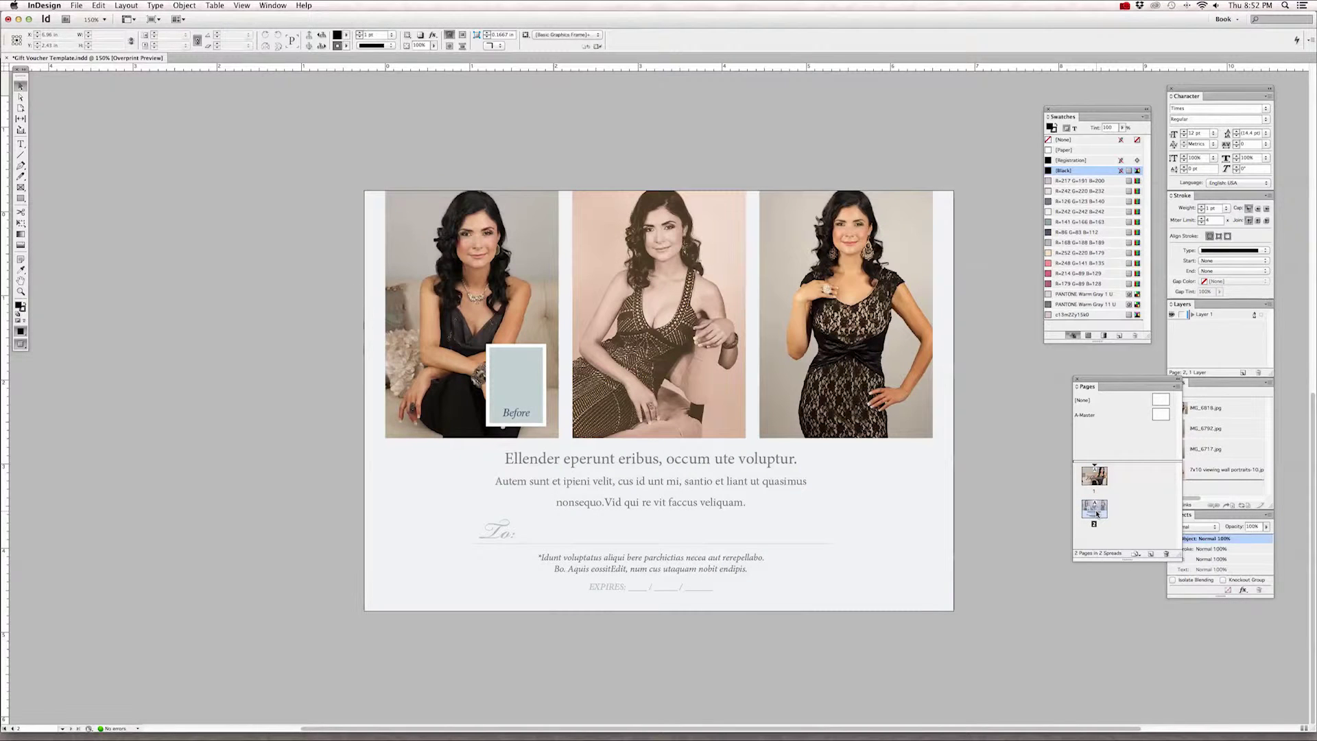
click(98, 6)
click(112, 70)
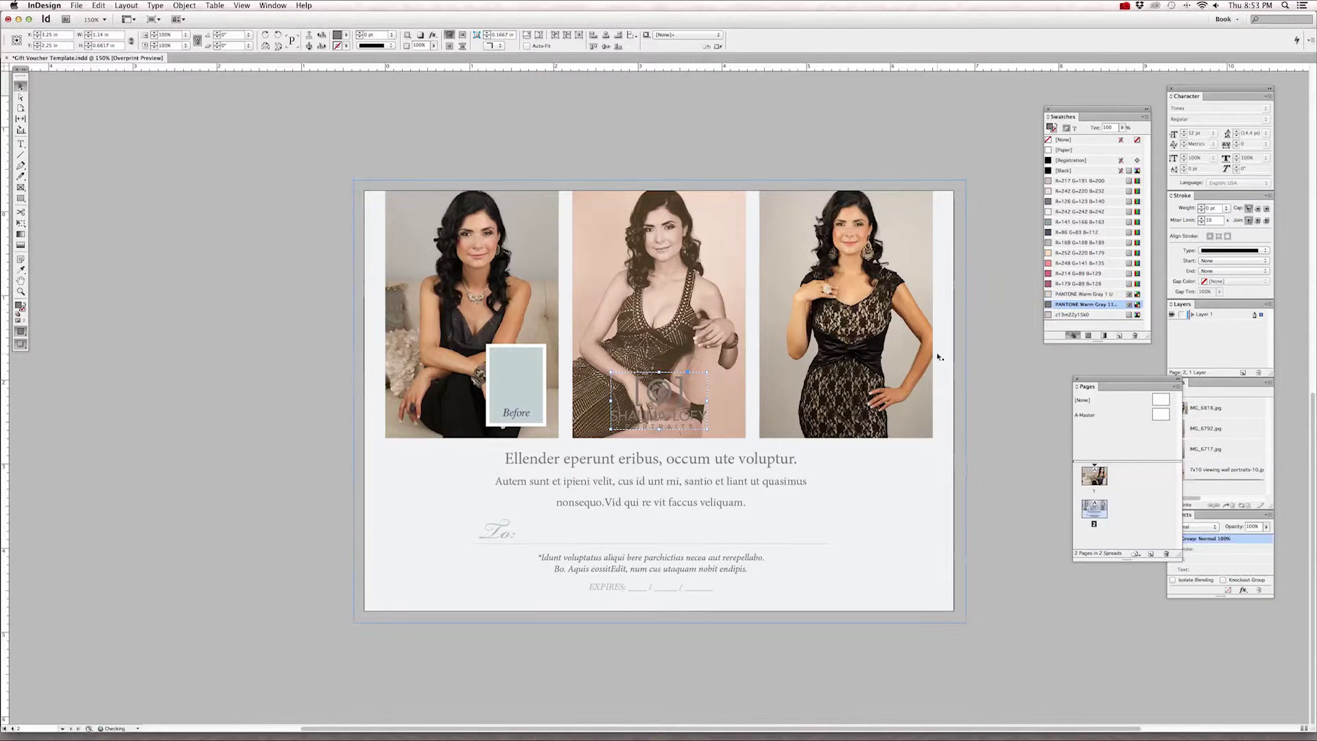
- Move the pasted logo to the lower-right area of page 2, beside the disclaimer text, and compare it with and without guides
scroll(677, 395, up, 2)
scroll(678, 396, down, 2)
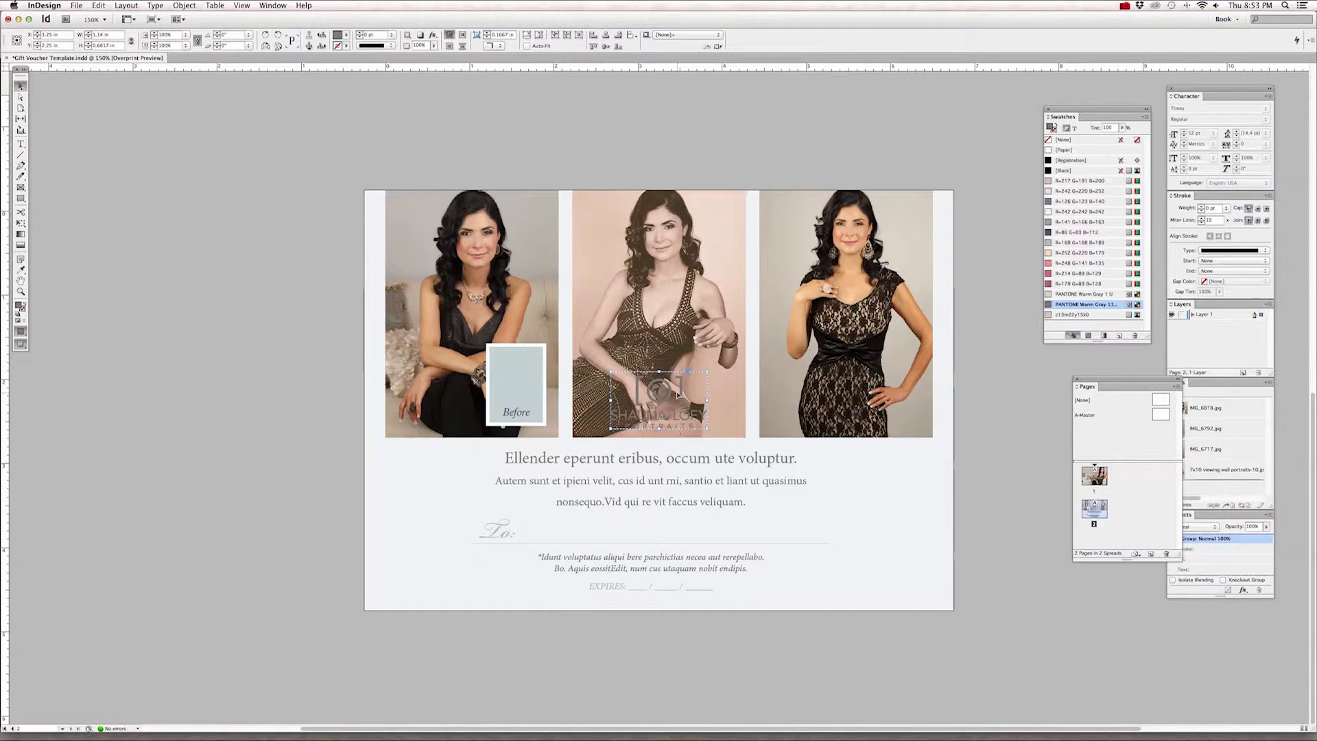
drag(677, 394, 868, 542)
key(w)
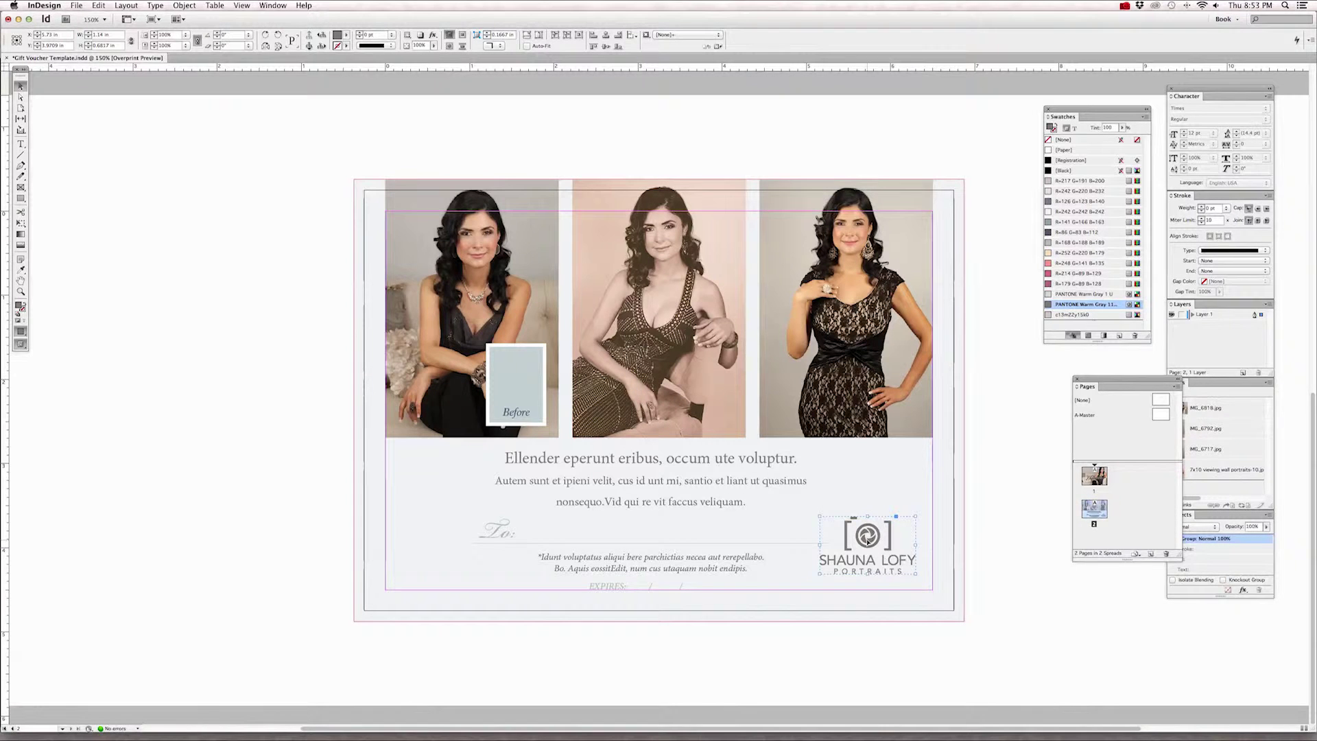
key(w)
key(w)
key(w)
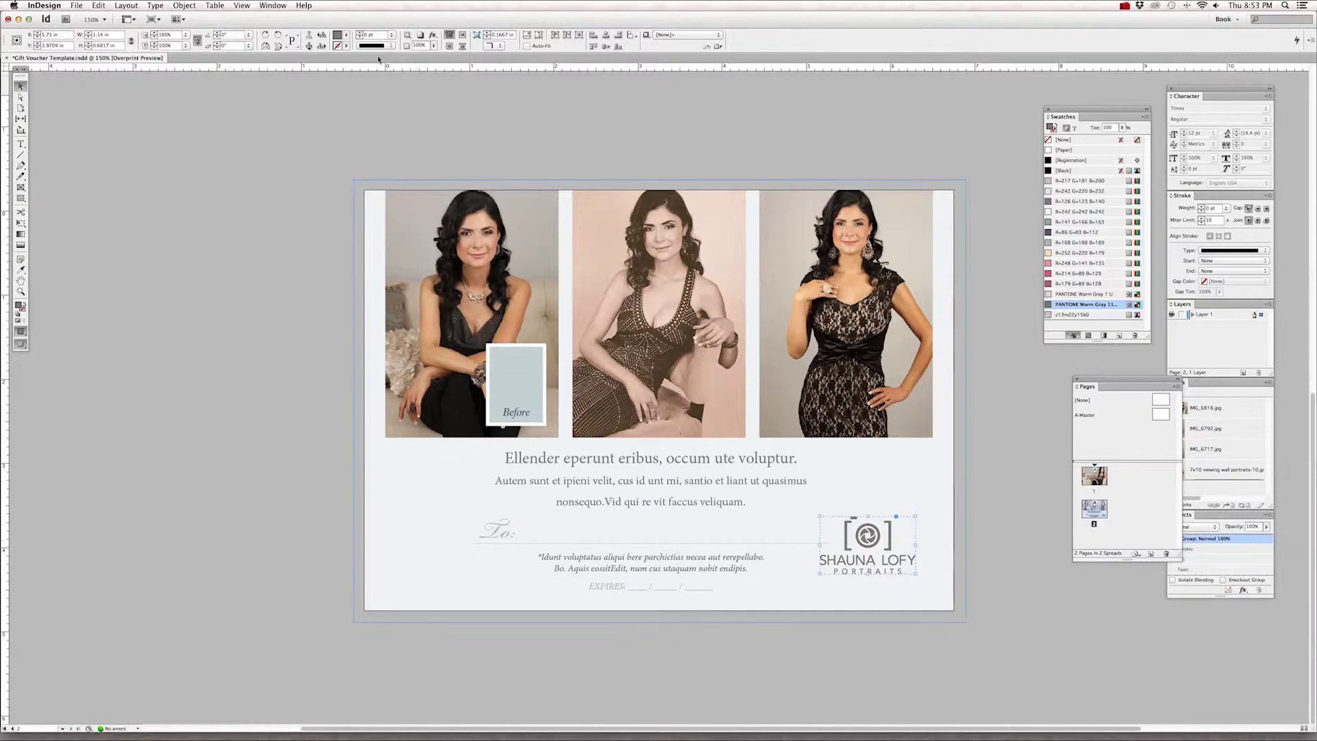
- Show the margin guides in Normal screen mode, align the logo to the lower-right margin corner, and return to Preview
click(269, 6)
mouse_move(241, 6)
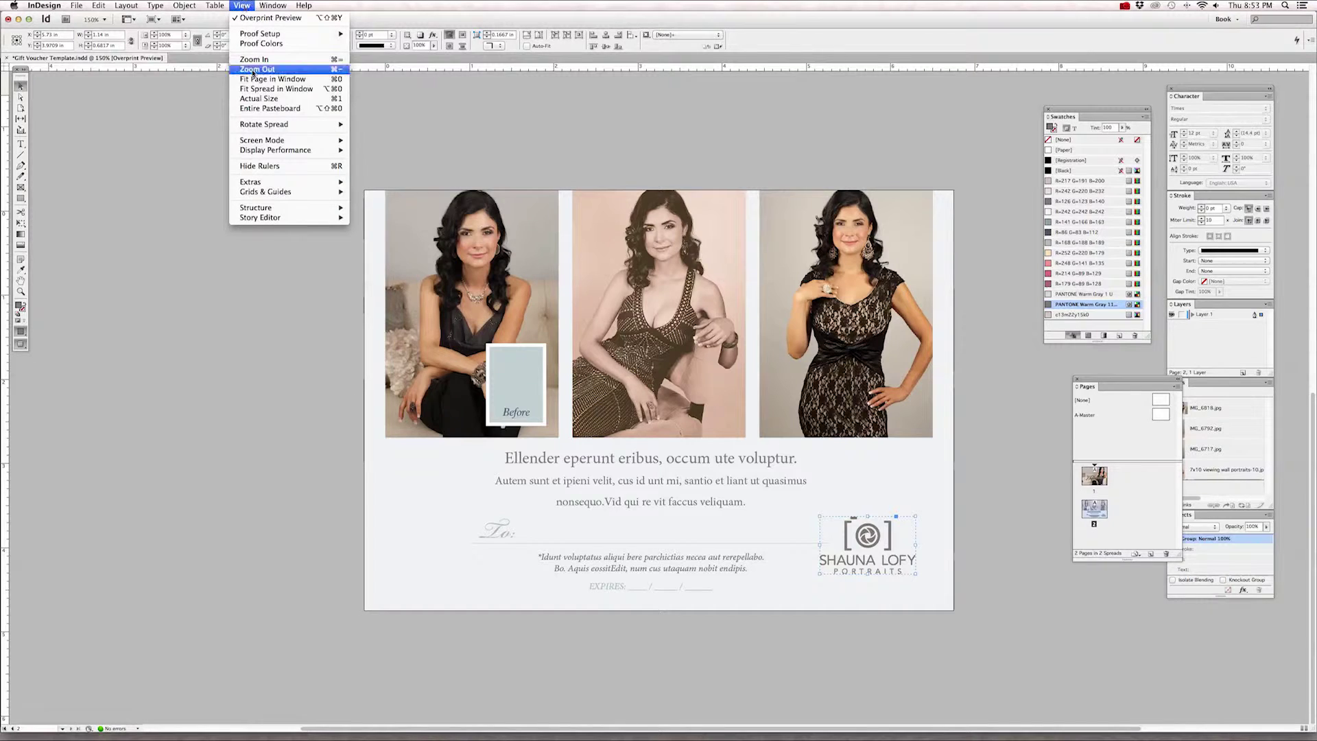
mouse_move(262, 141)
click(373, 141)
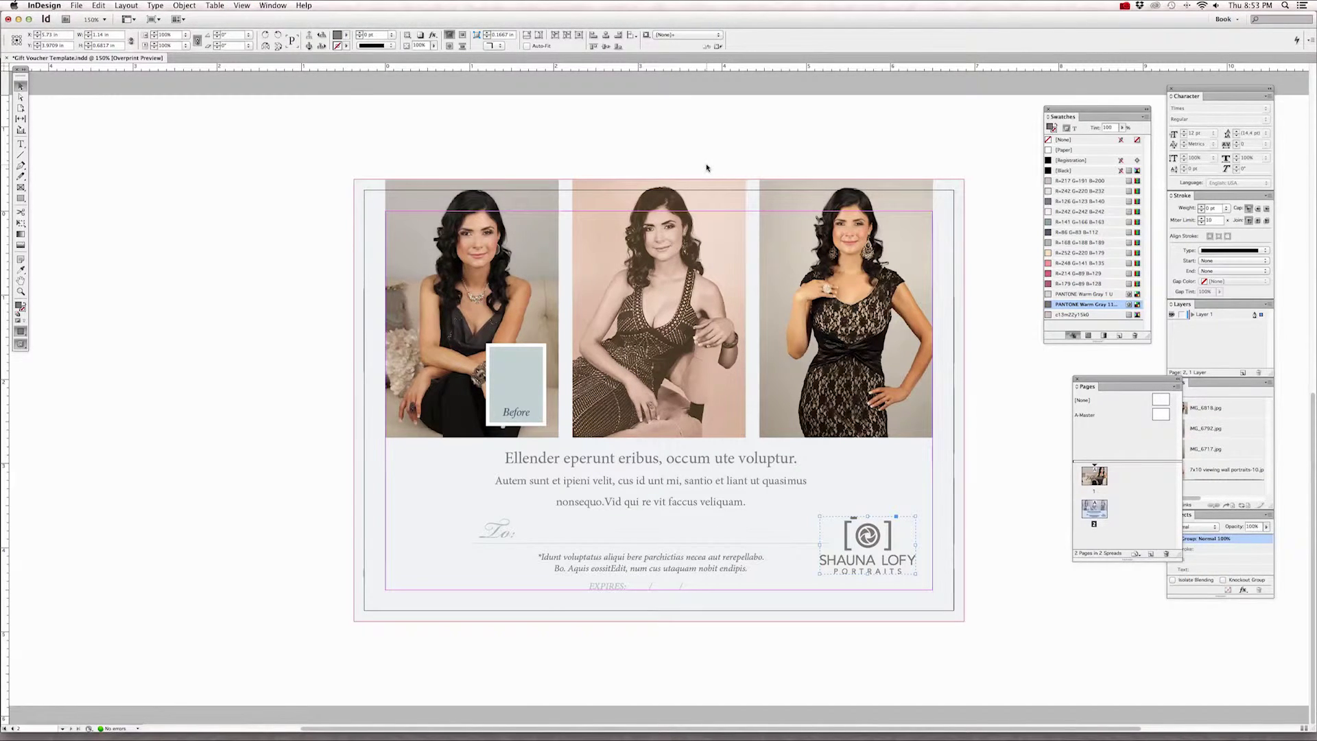
drag(875, 542, 892, 561)
click(995, 510)
key(w)
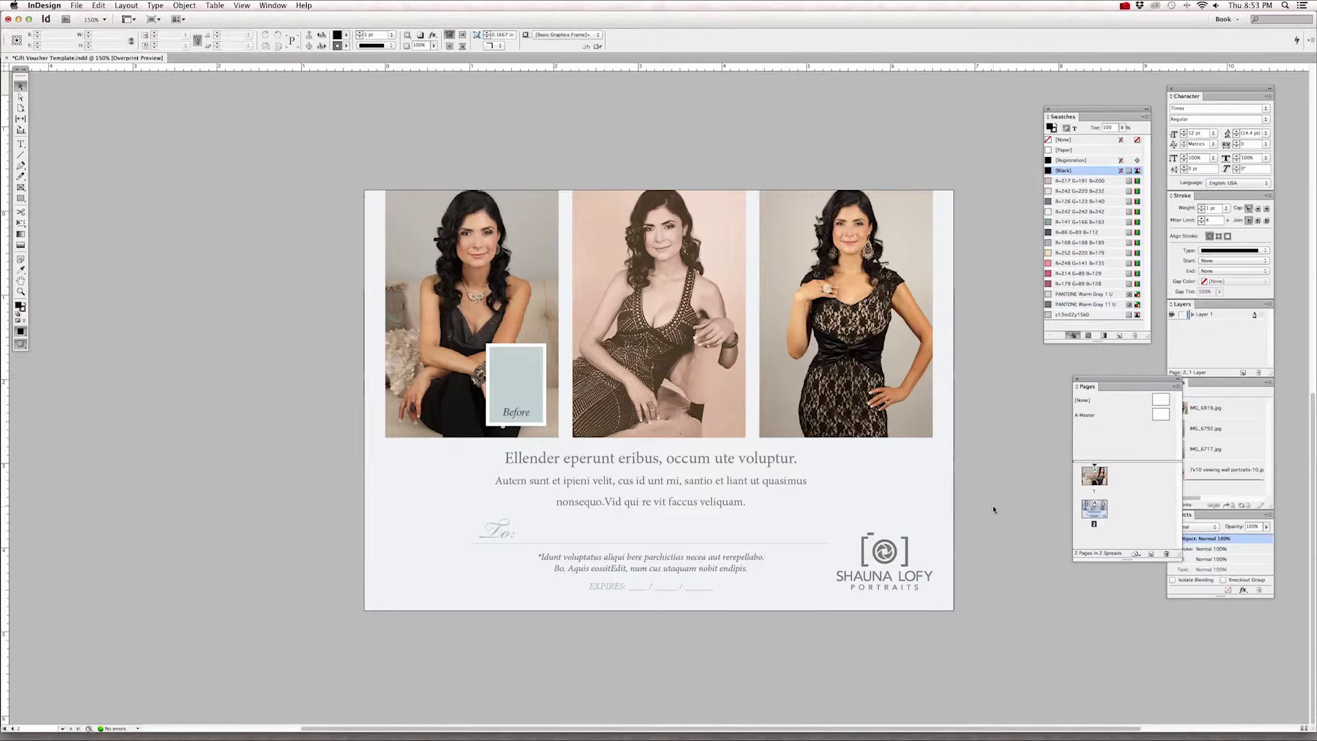
click(686, 493)
click(627, 564)
click(626, 564)
click(526, 506)
click(818, 546)
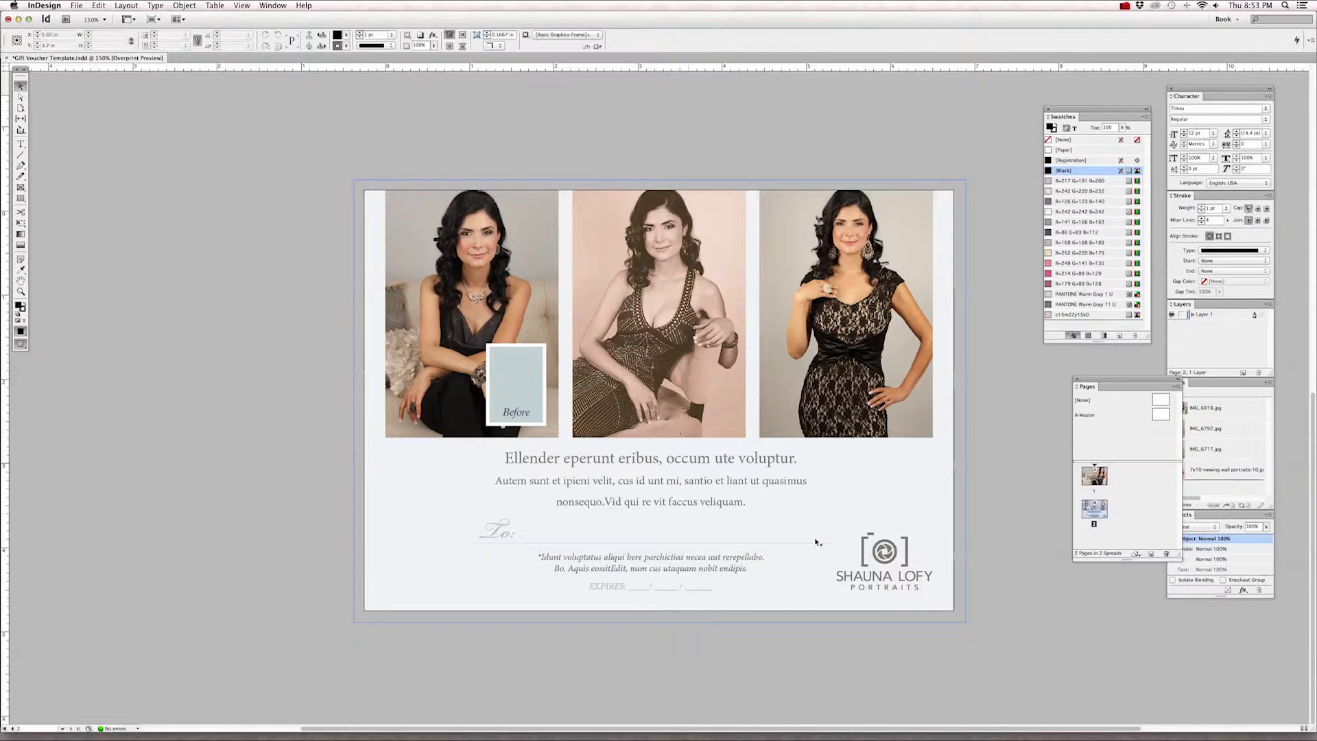
click(889, 551)
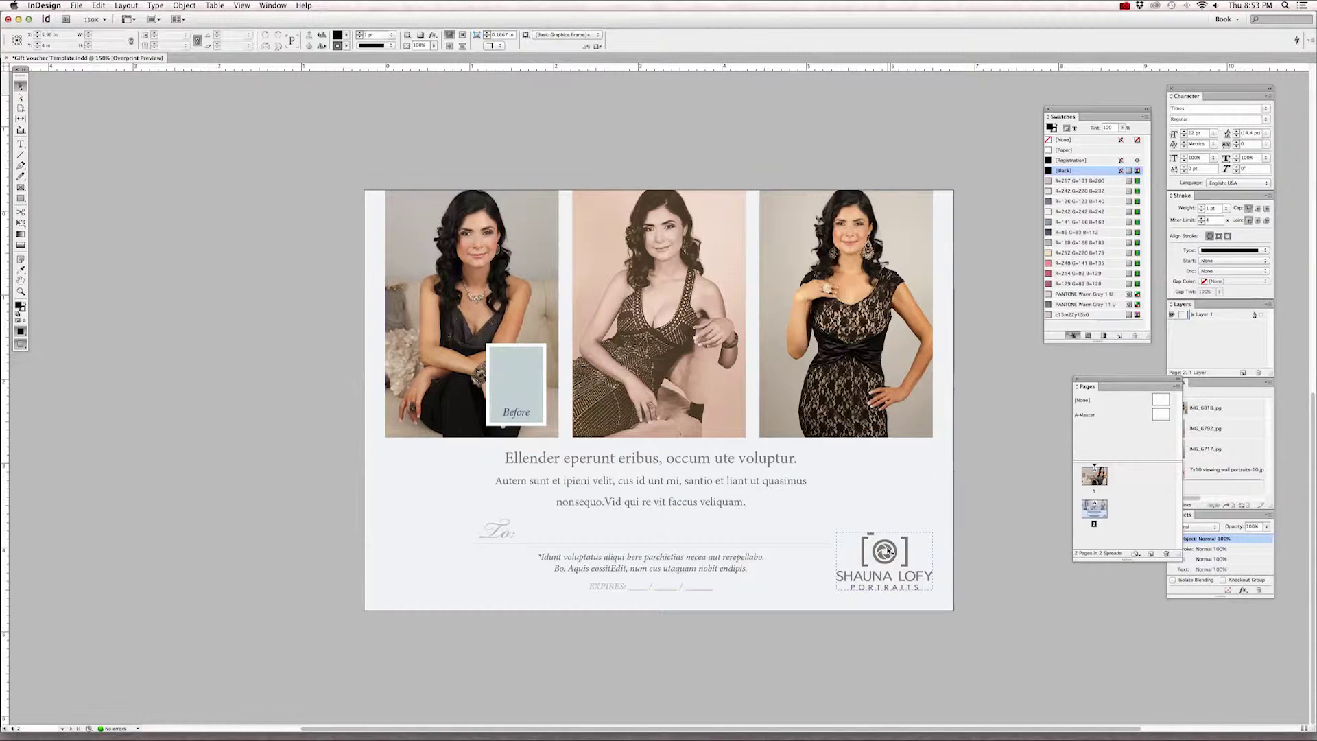
- With guides shown, select the body text, the To line and the disclaimer together and shift them left, away from the logo
key(w)
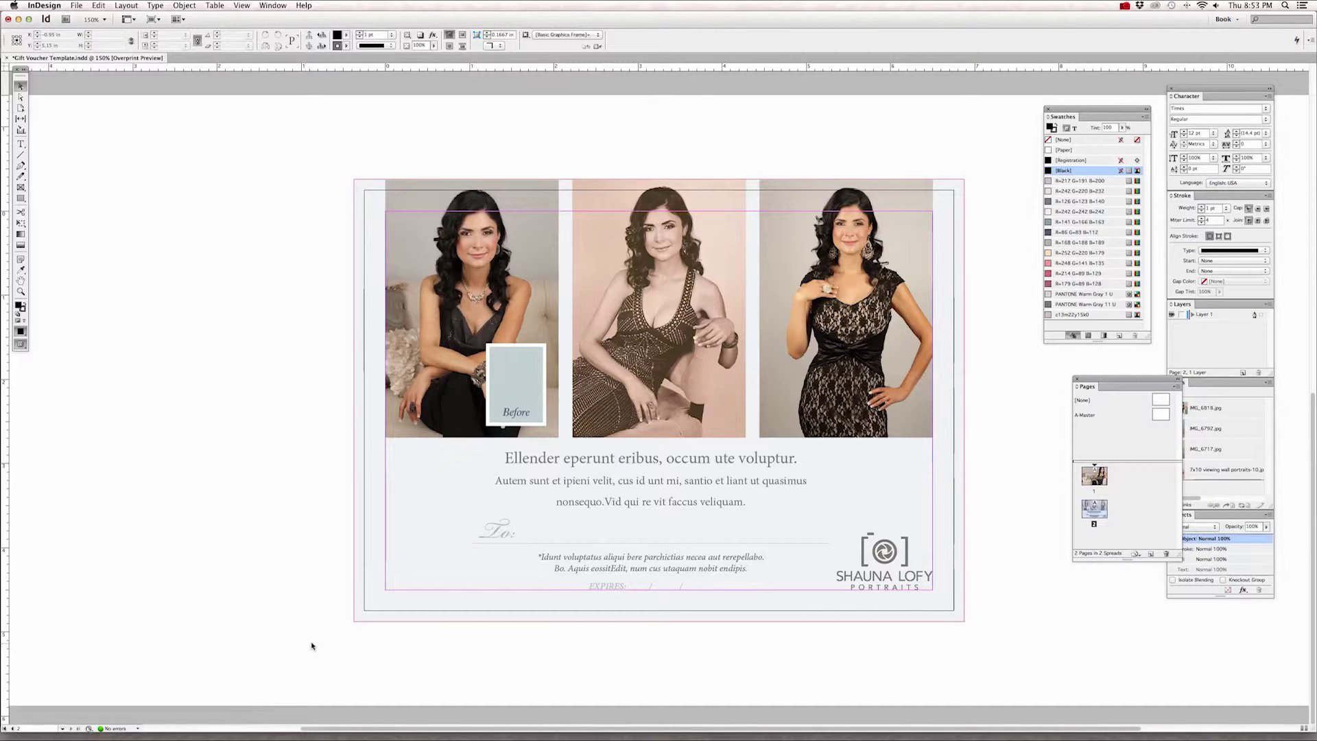
click(623, 464)
scroll(690, 514, left, 5)
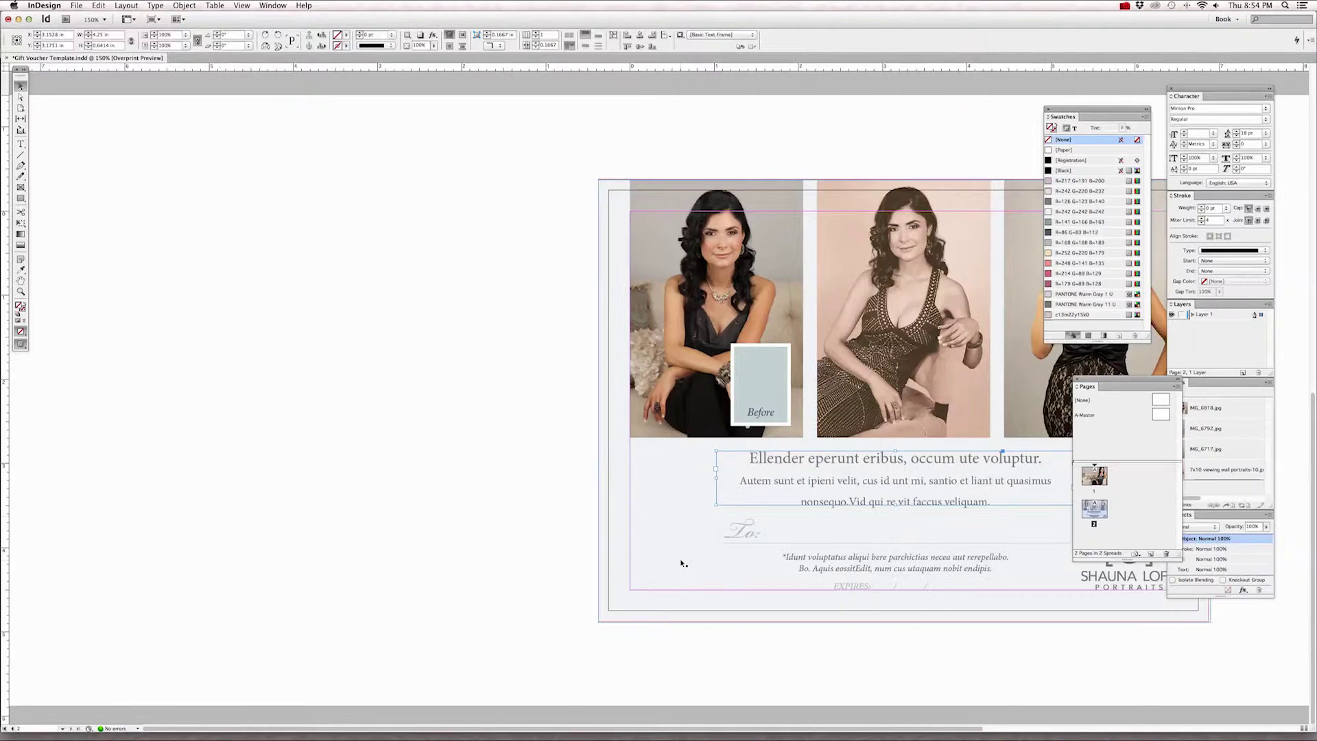
scroll(813, 551, right, 6)
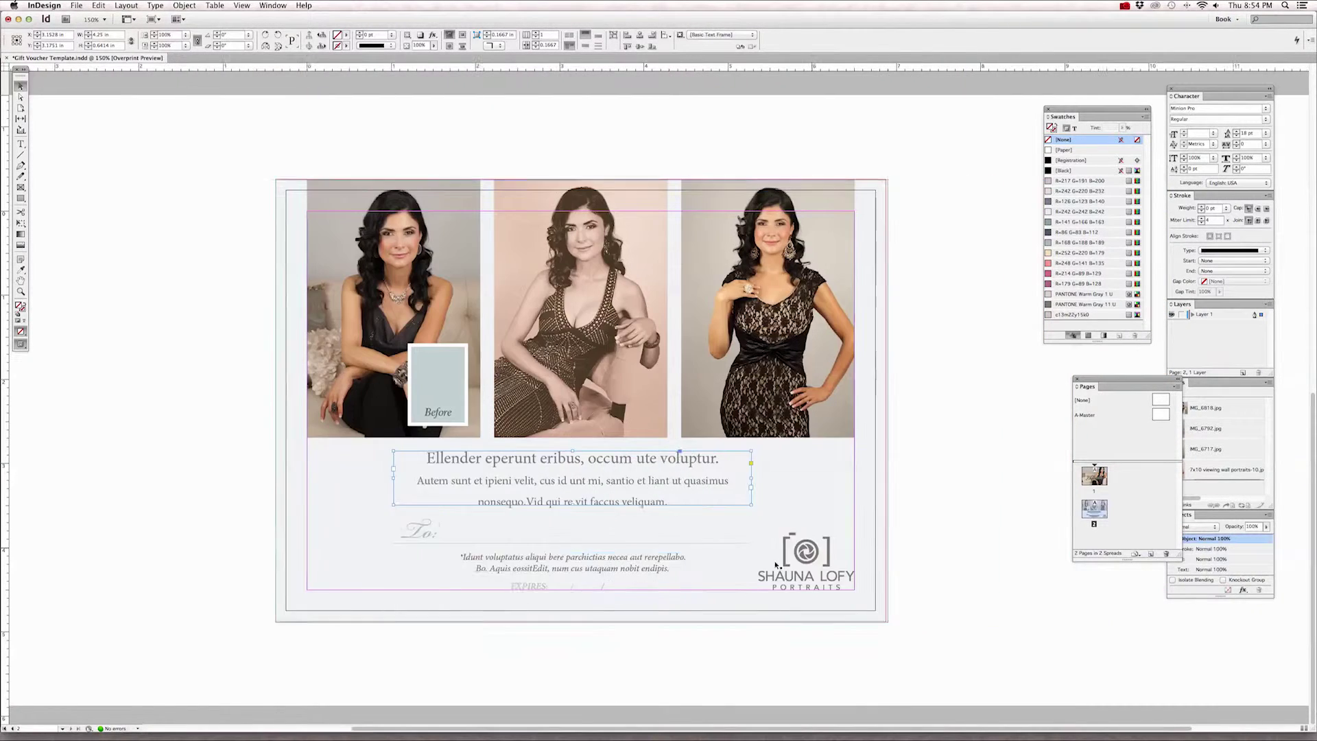
shift+click(481, 546)
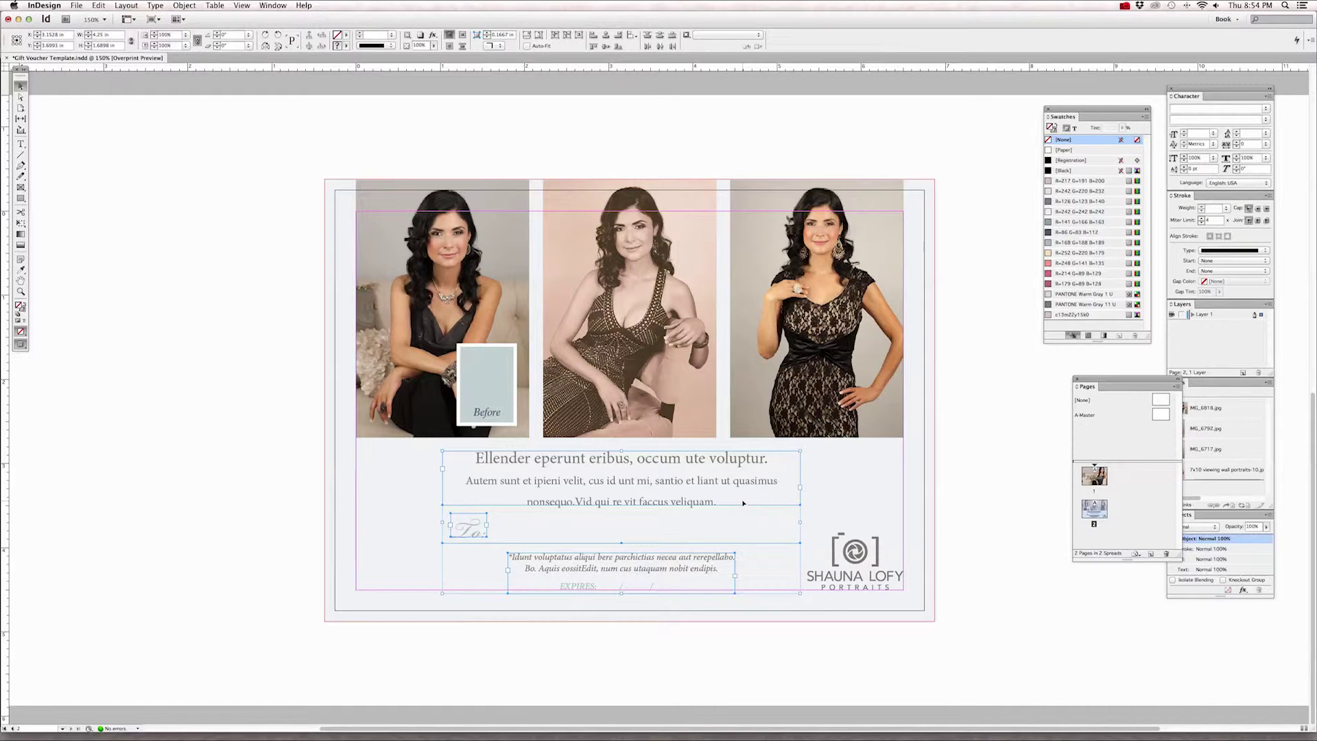
key(shift+Left)
key(shift+Left)
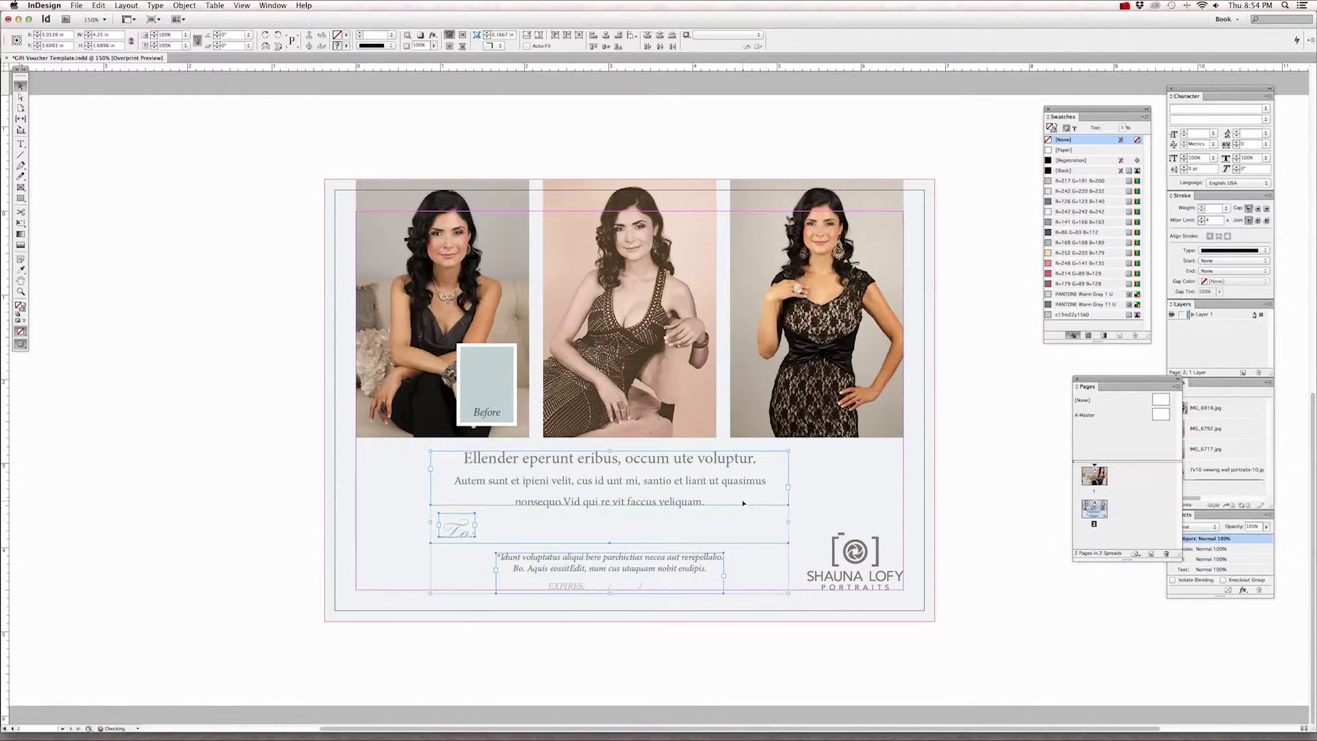
key(shift+Left)
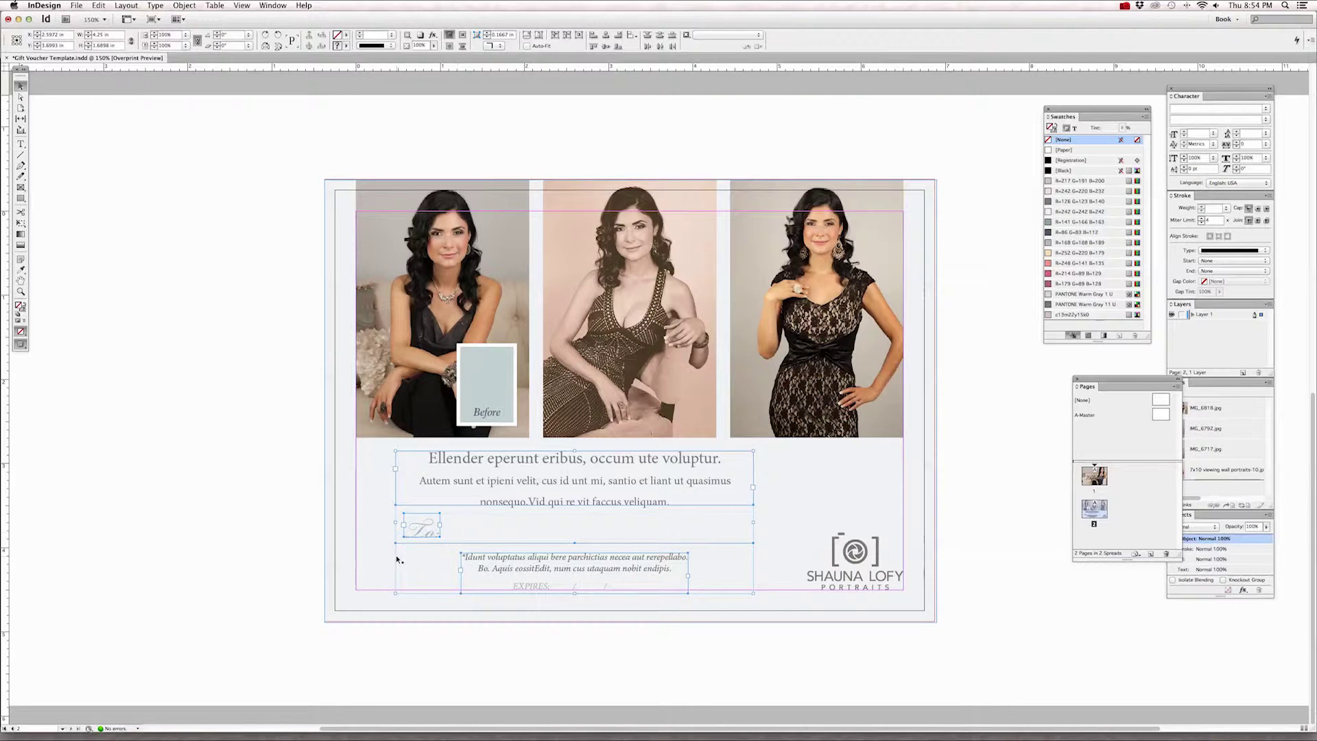
- Nudge the selected text group slightly back to the right to balance it between the left margin and the logo, and deselect it
key(Right)
key(Right)
key(Right)
key(Right)
key(Right)
key(Right)
key(Right)
key(Right)
key(Right)
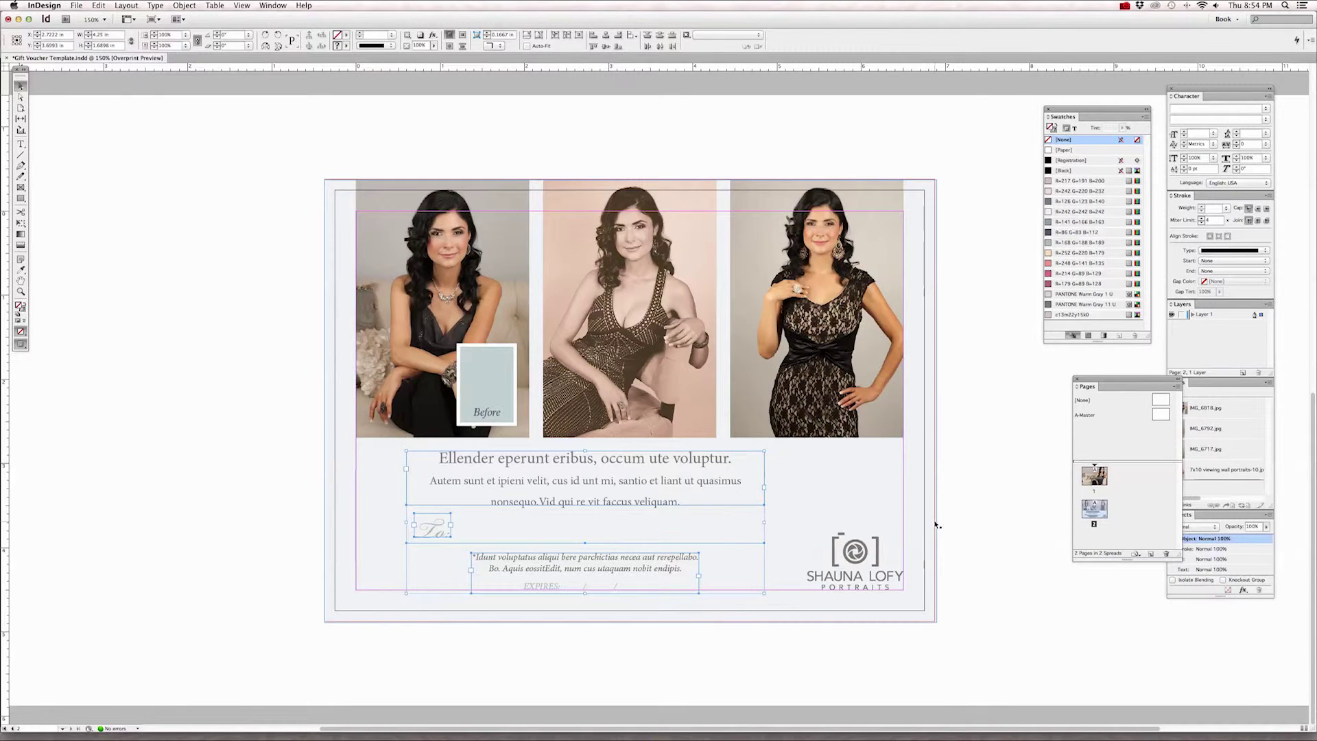
click(977, 526)
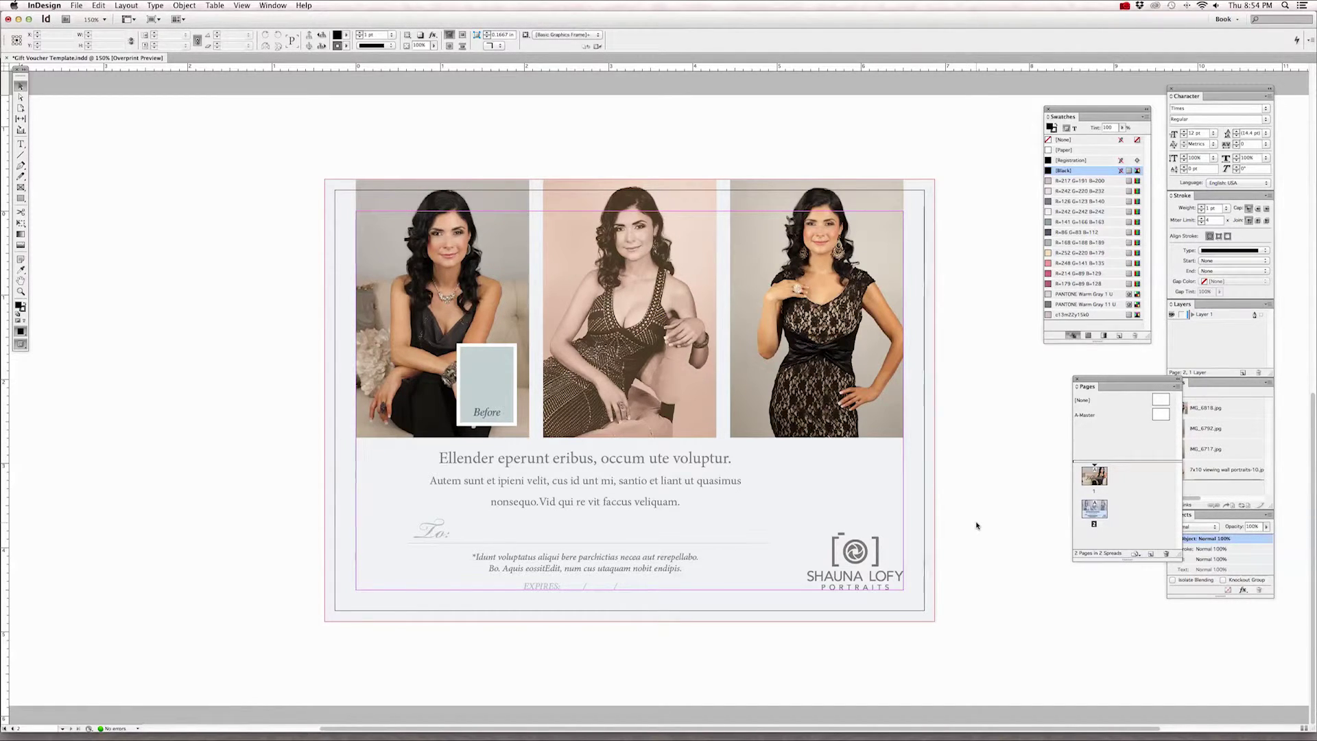
- Set the screen mode to Preview and review the front page and page 2
click(249, 7)
mouse_move(279, 141)
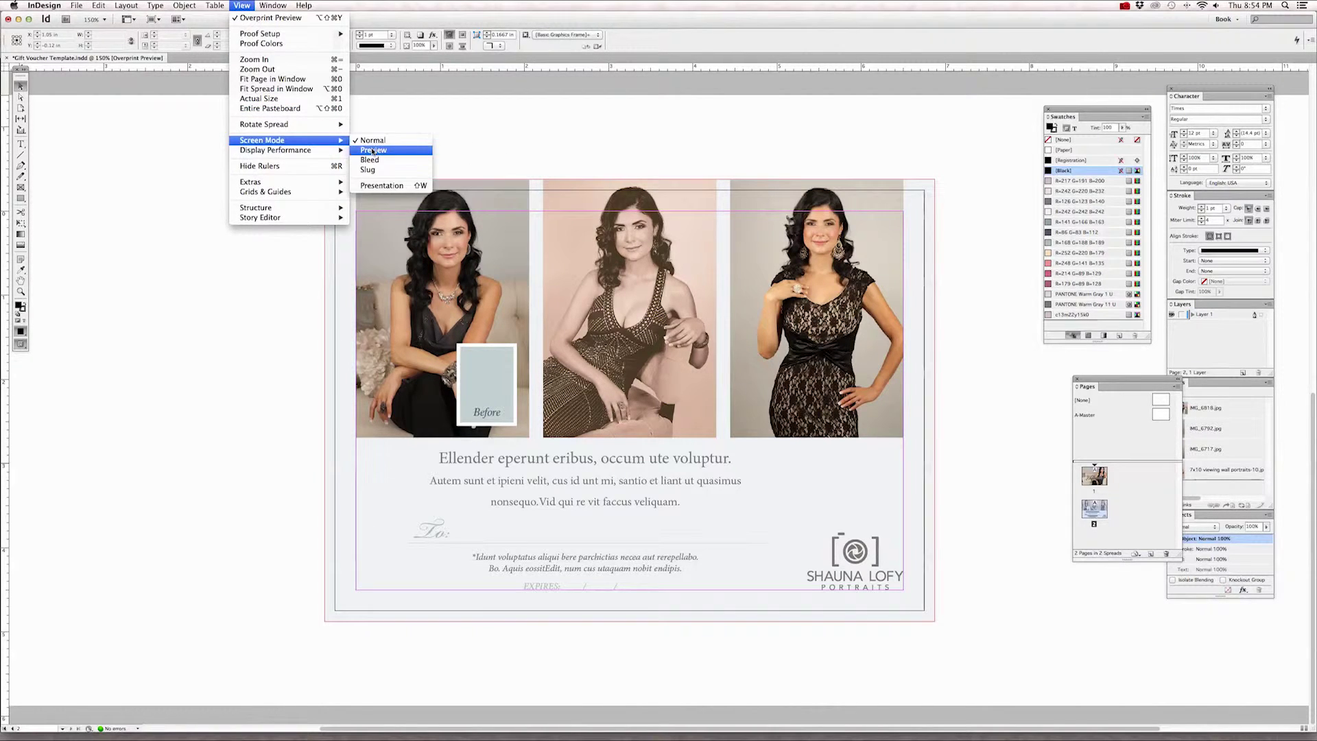
key(Return)
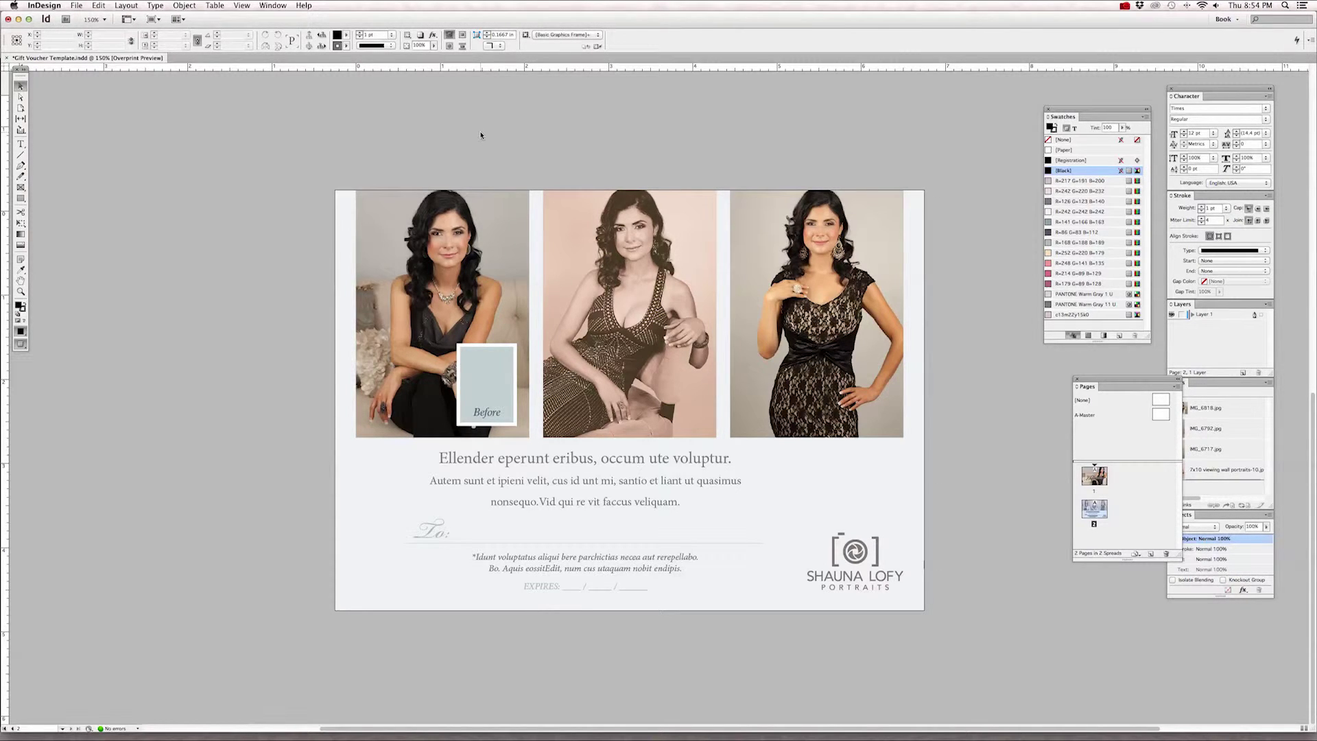
click(505, 359)
scroll(646, 171, up, 5)
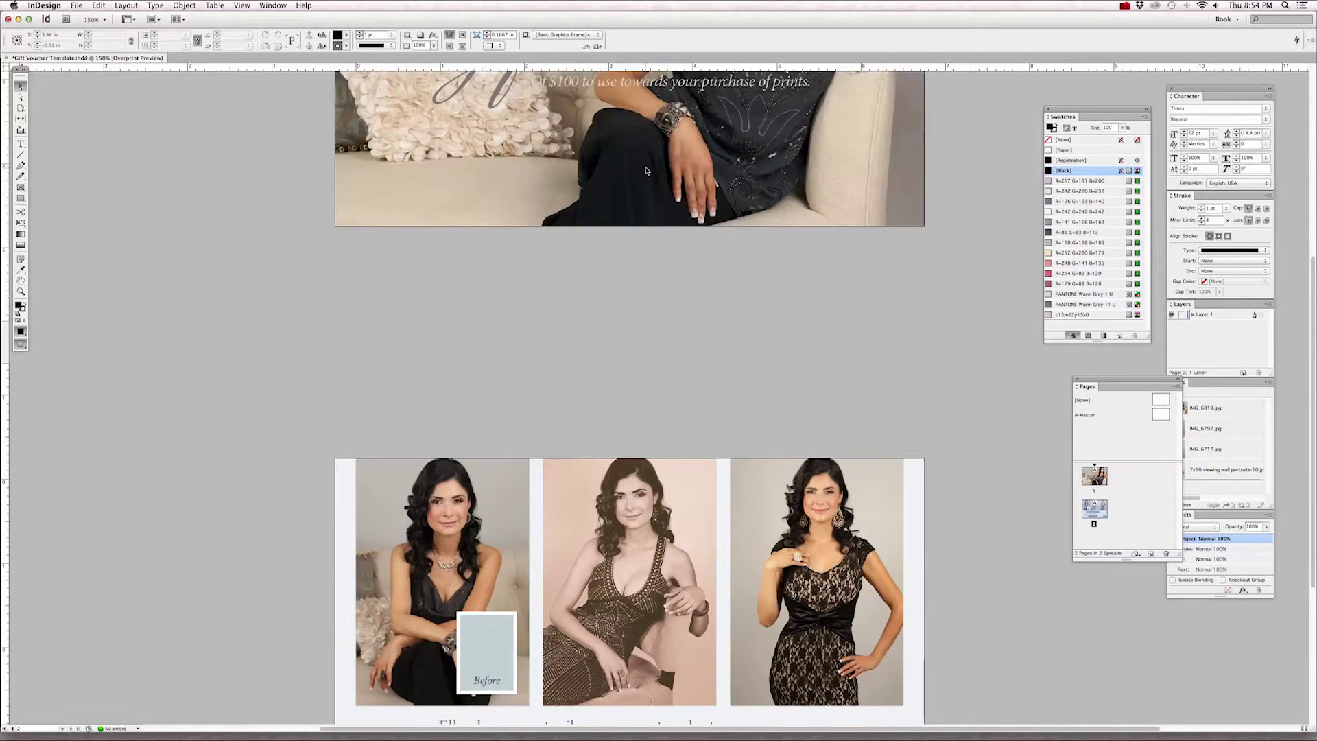
scroll(646, 170, up, 4)
scroll(645, 170, down, 9)
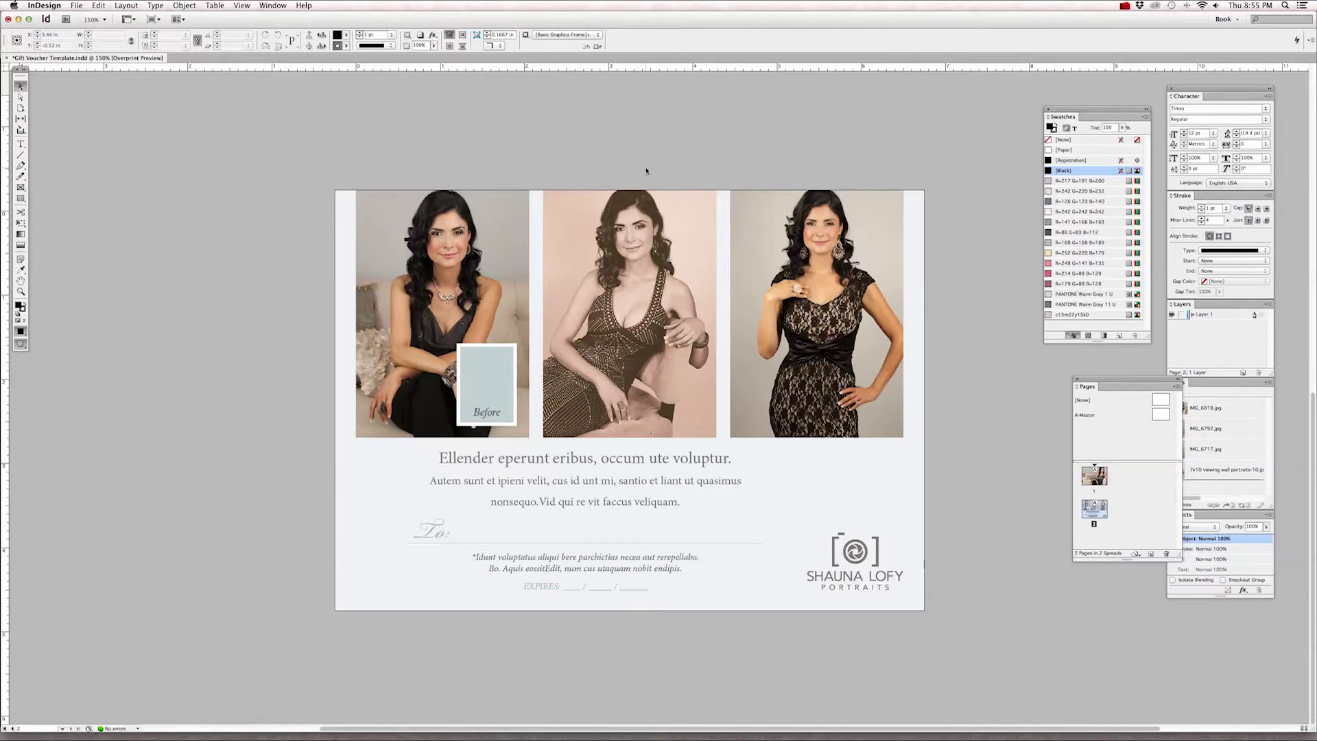
- Place the image emily_before_after_preview.jpg into the small "Before" frame over the first portrait on page 2
click(504, 353)
click(495, 372)
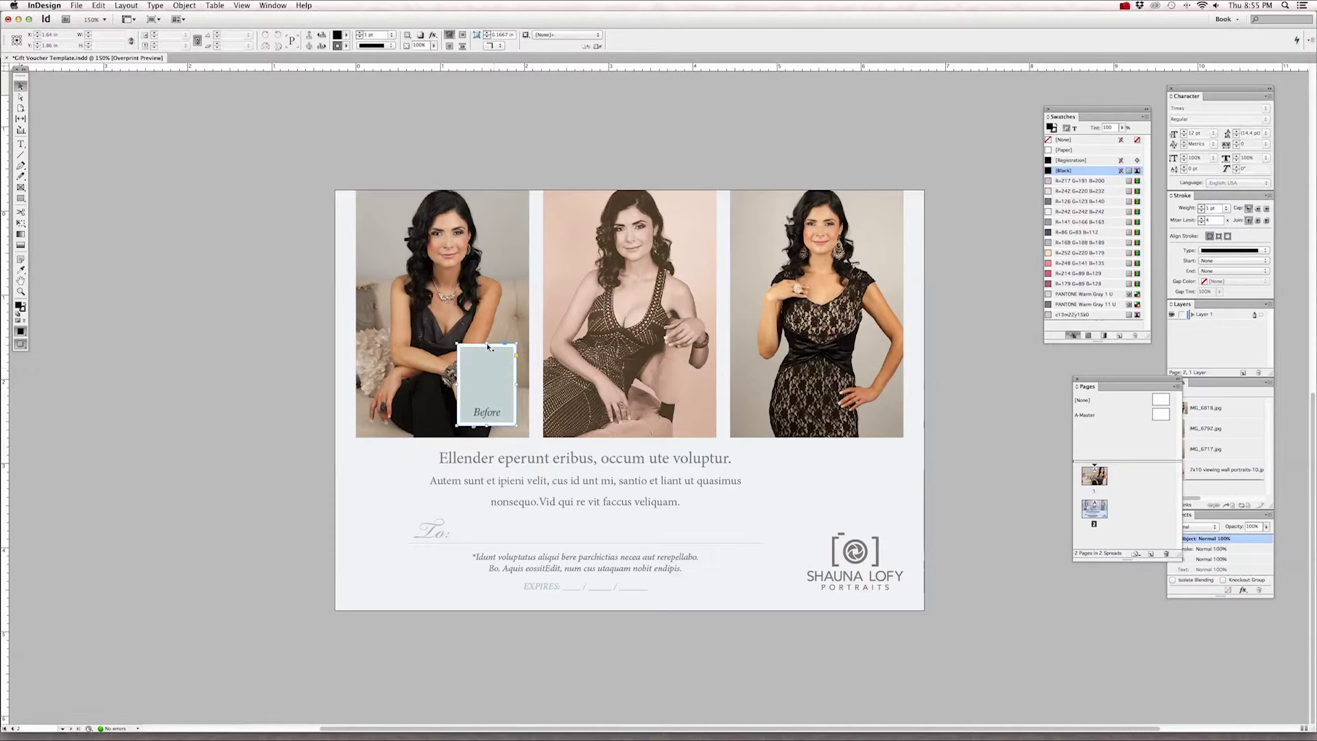
click(76, 5)
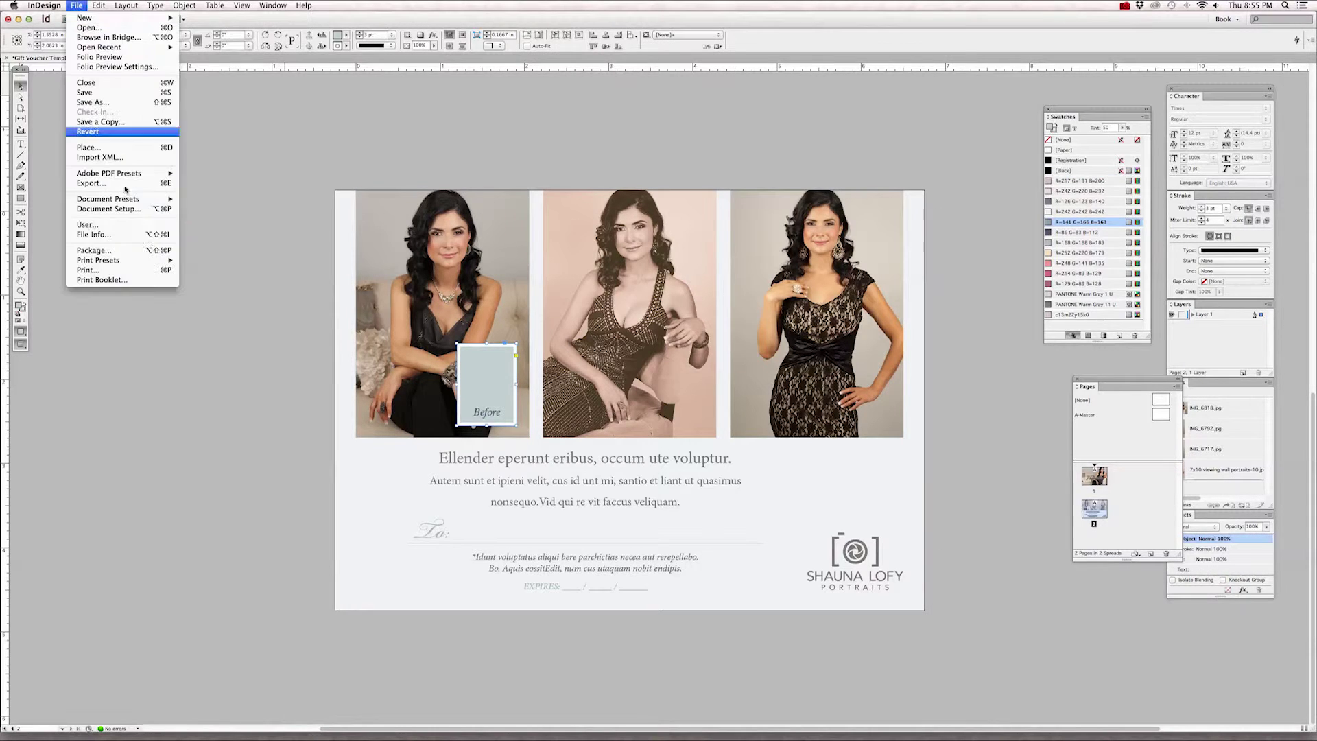
click(89, 148)
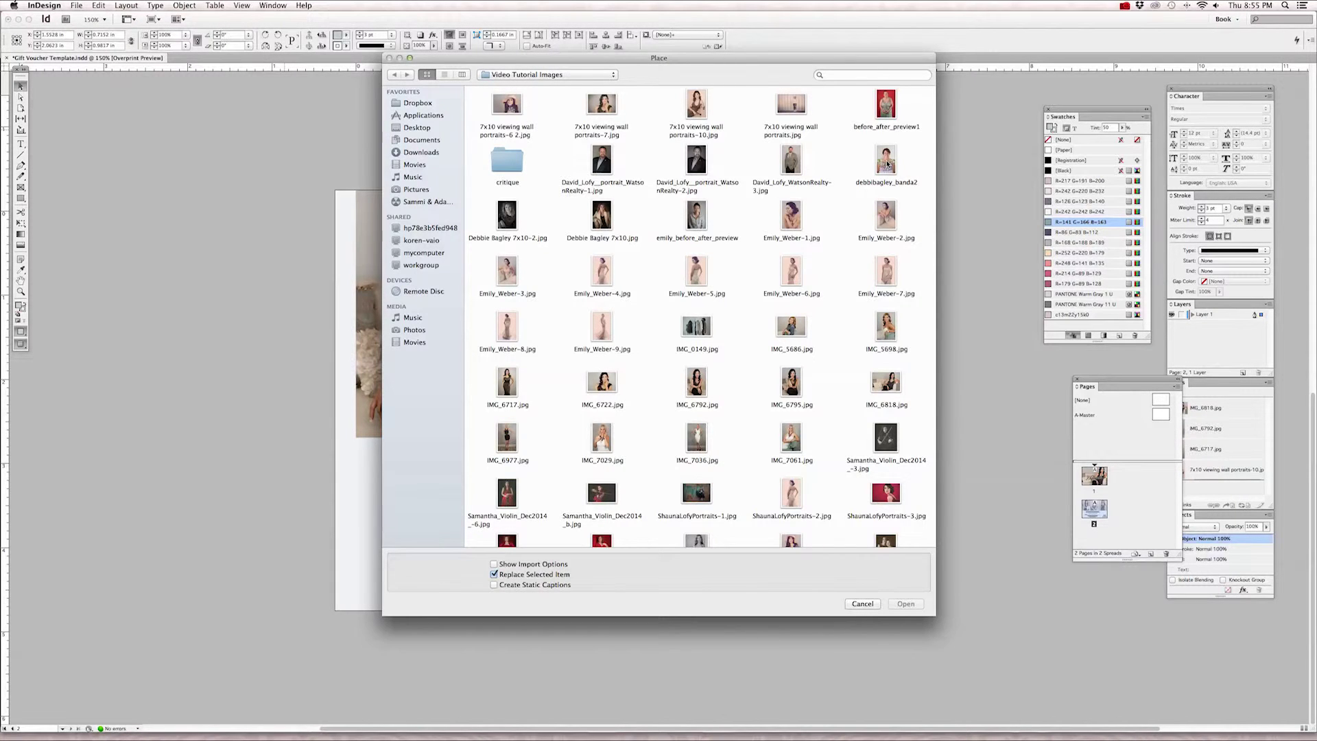
double_click(698, 214)
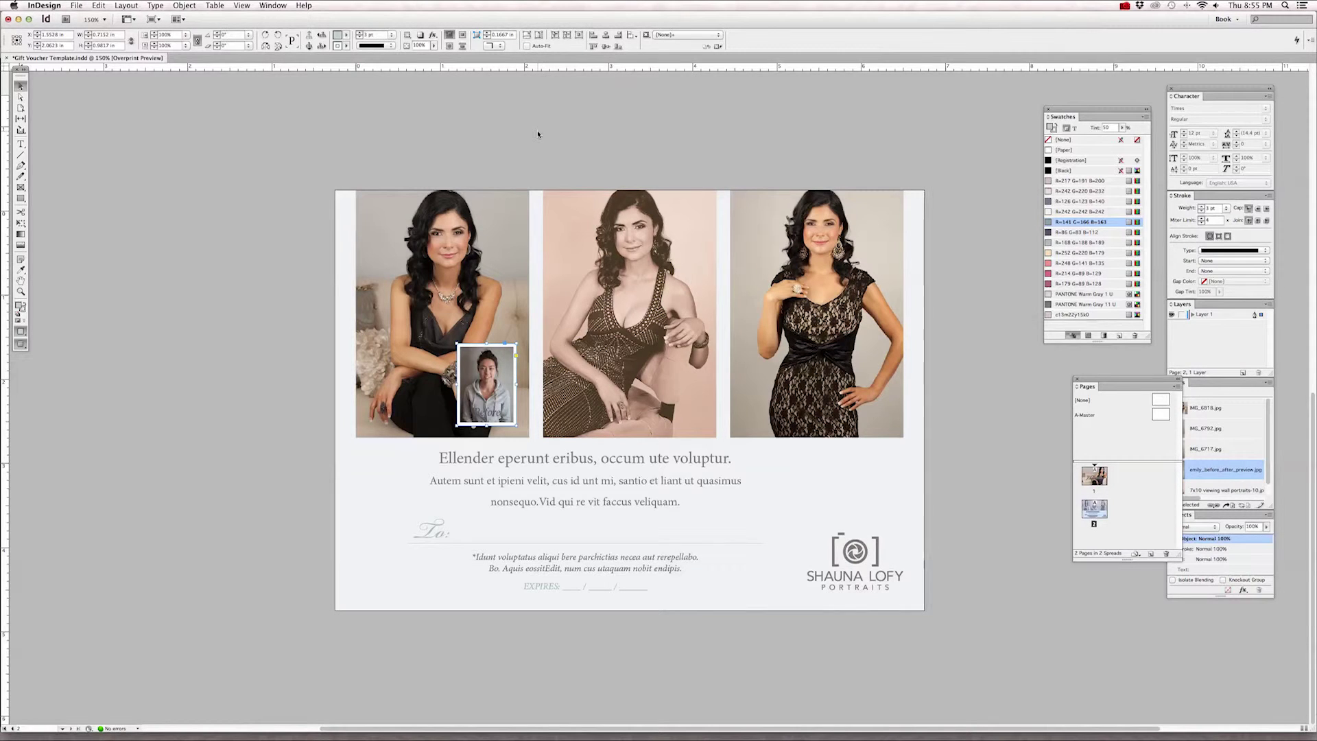
- Recolor the "Before" label text on the small inset photo with the Paper swatch, and deselect it
click(490, 415)
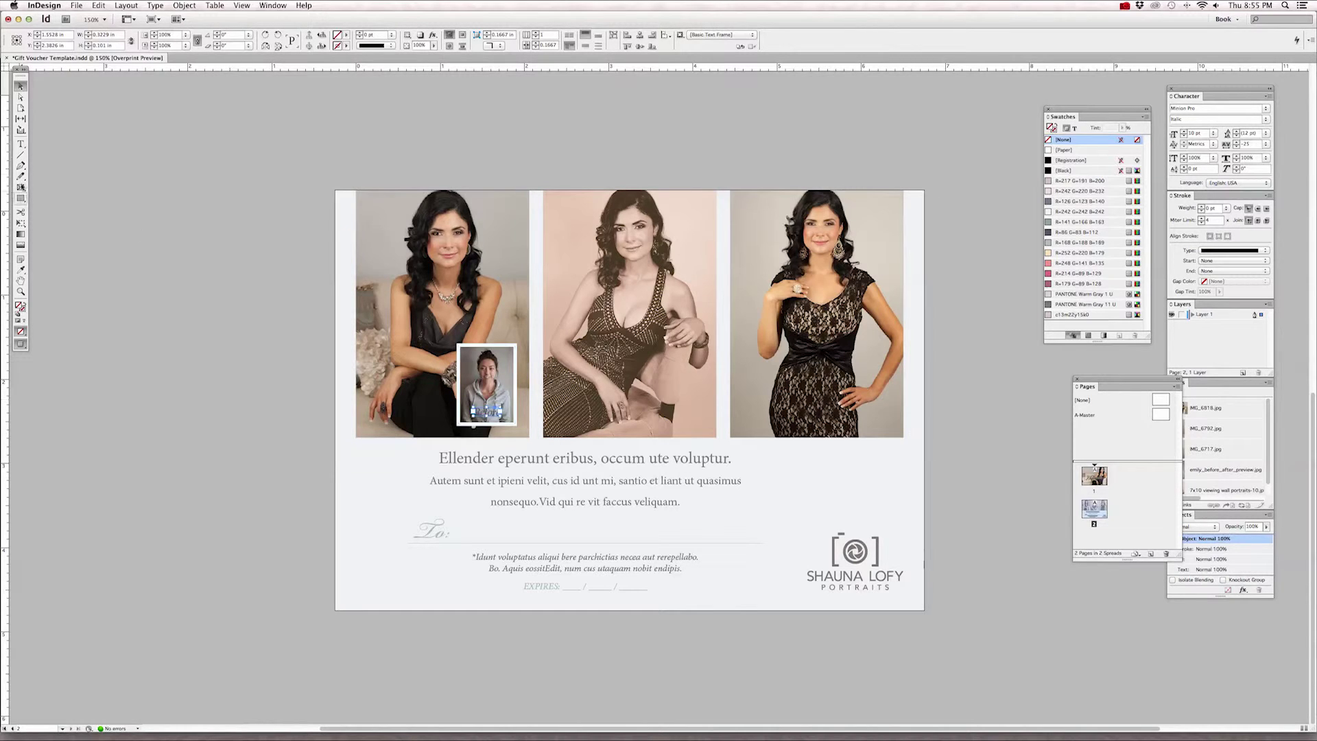
click(20, 145)
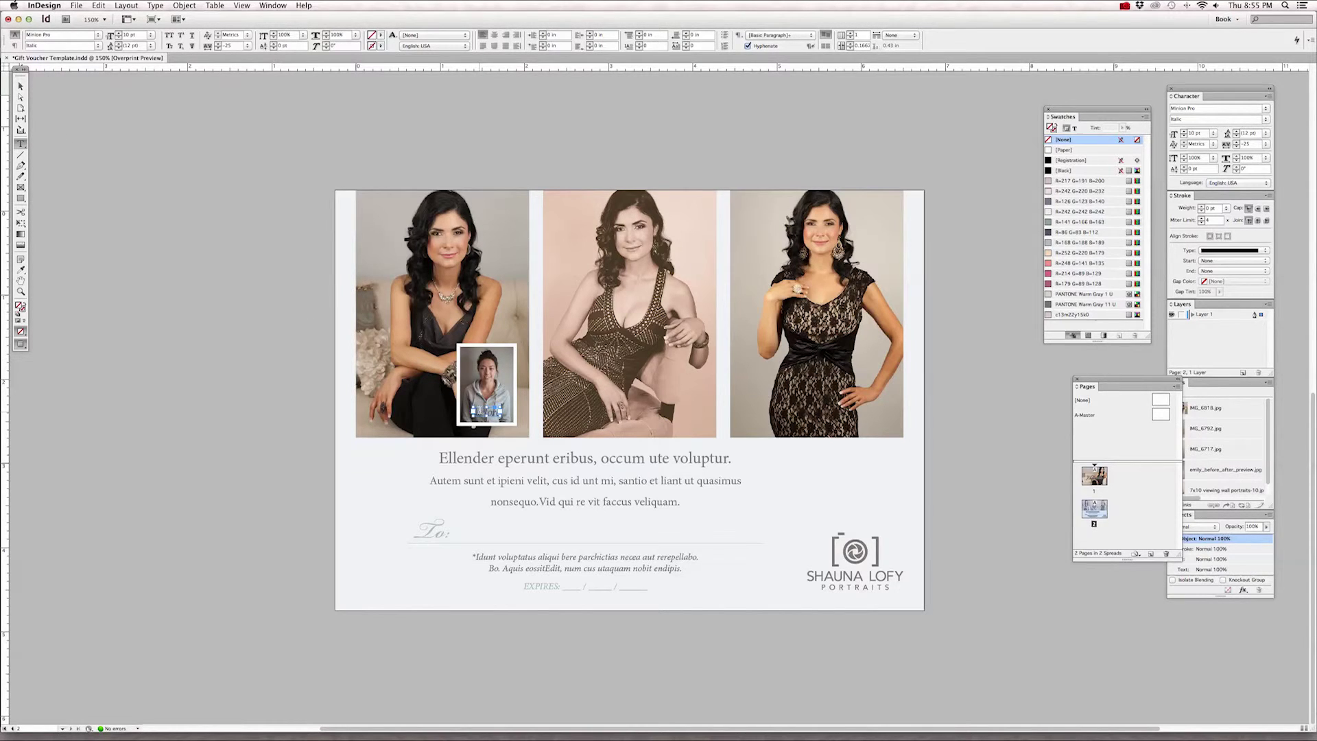
click(1079, 232)
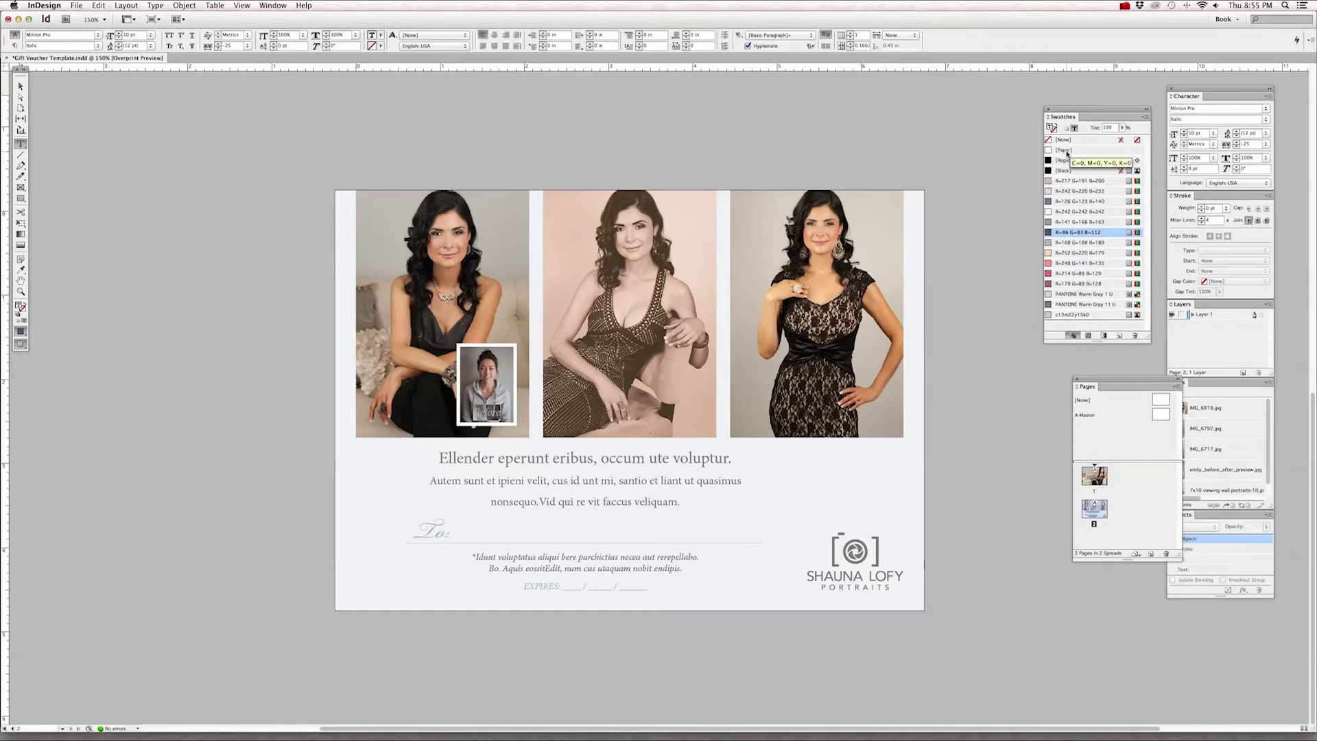
click(1067, 151)
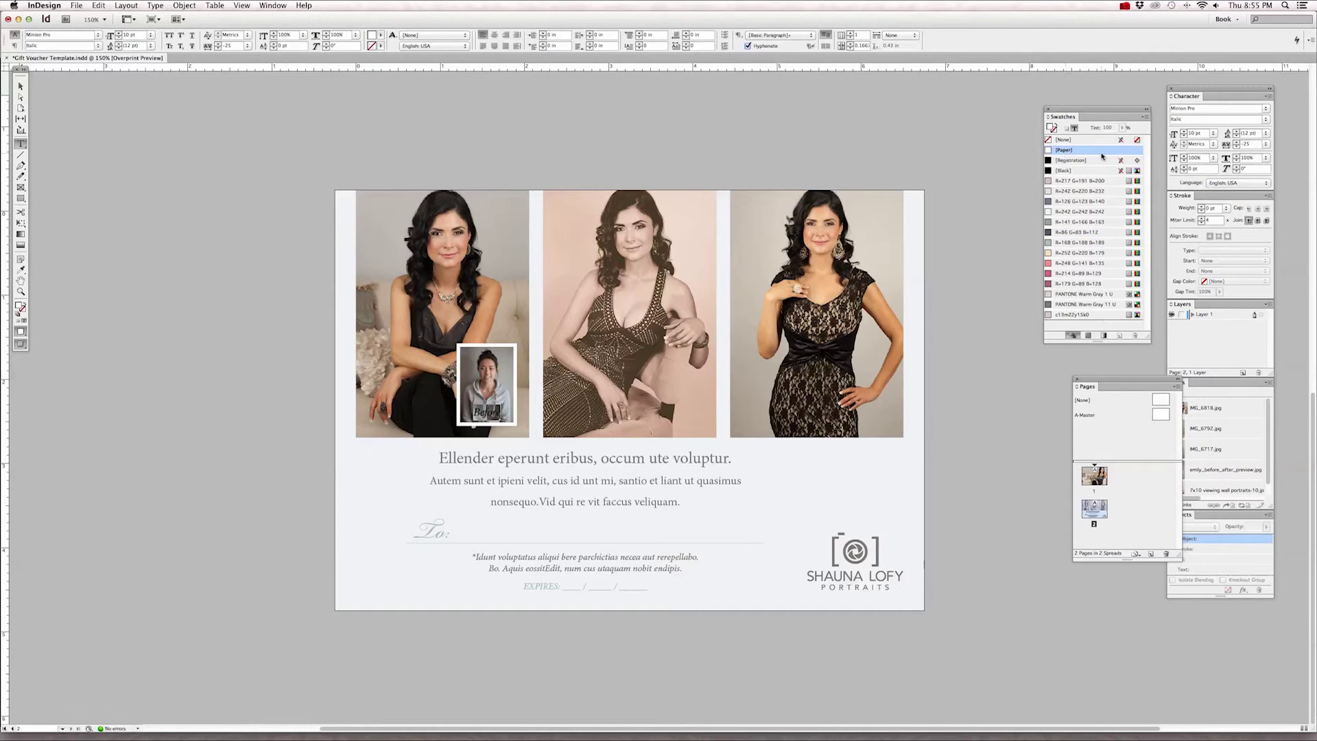
click(19, 87)
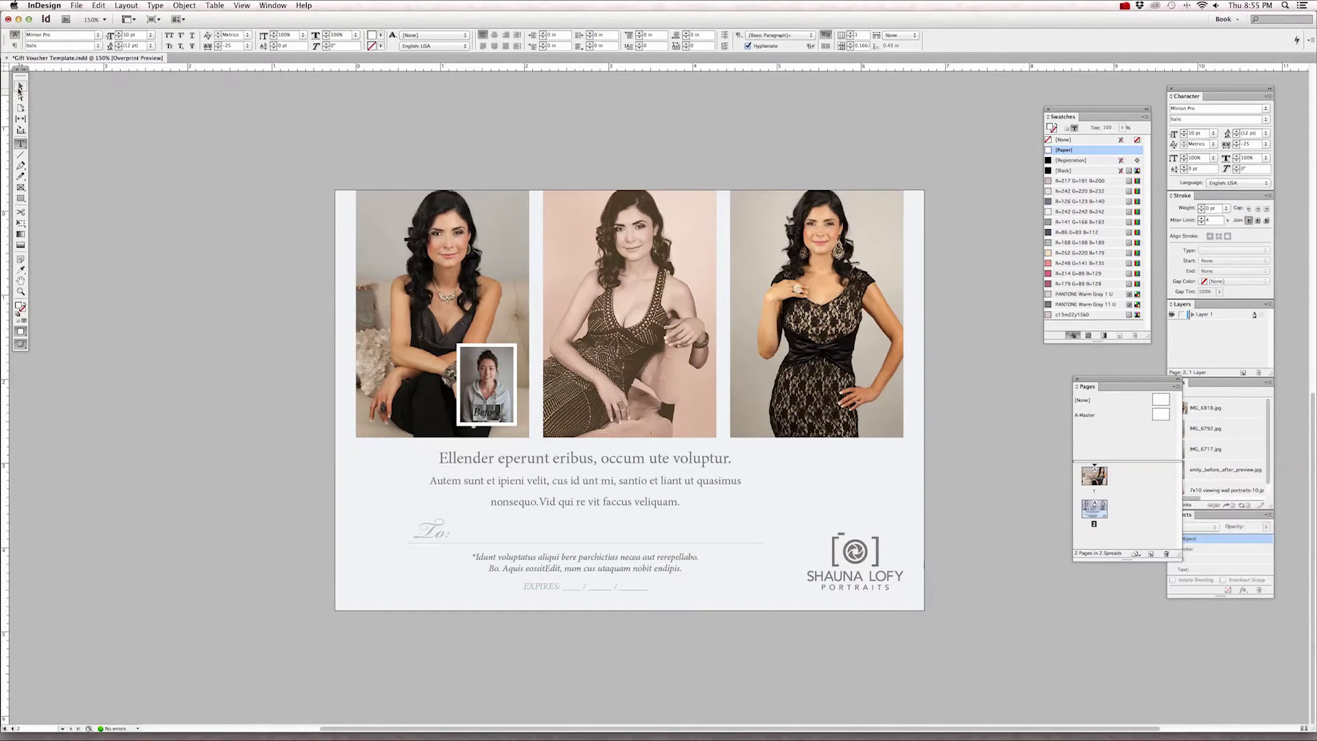
click(240, 161)
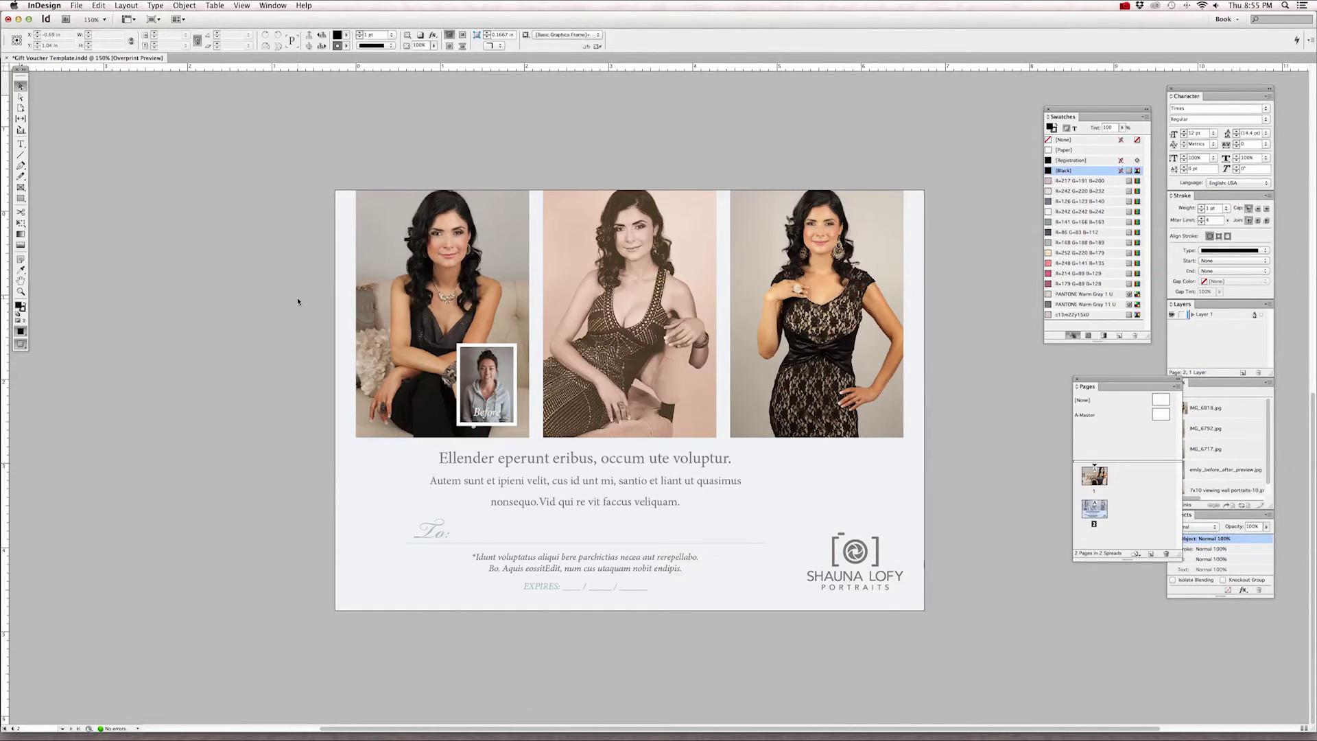
- Look over the finished back page and go to the front page of the voucher
scroll(298, 298, right, 3)
scroll(618, 481, left, 4)
double_click(1095, 484)
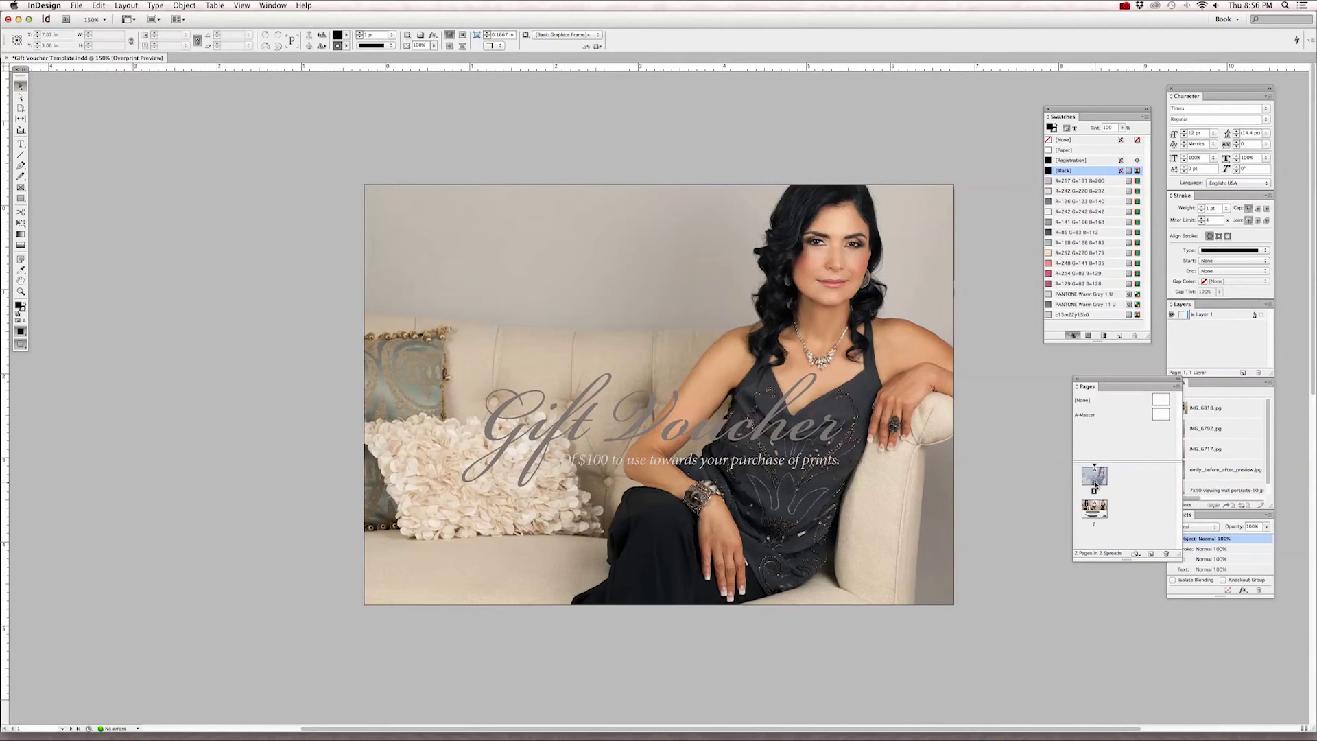